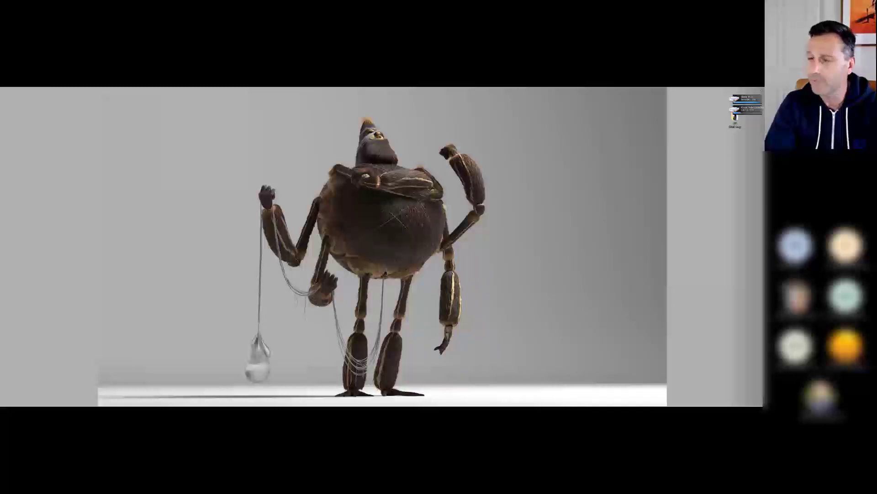
- Enlarge the Creative Cloud Desktop window and look through its installed and available apps
{"action": "left_click_drag", "start_coordinate": [297, 149], "coordinate": [380, 124]}
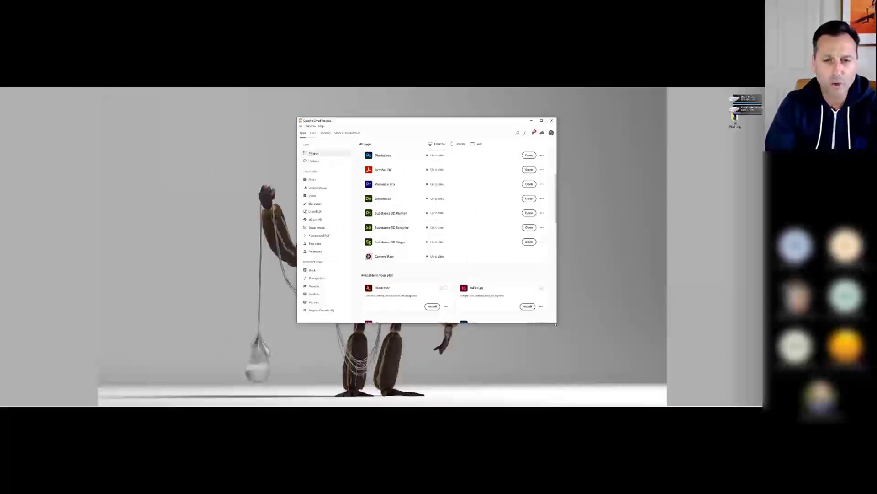
{"action": "left_click_drag", "start_coordinate": [555, 324], "coordinate": [627, 394]}
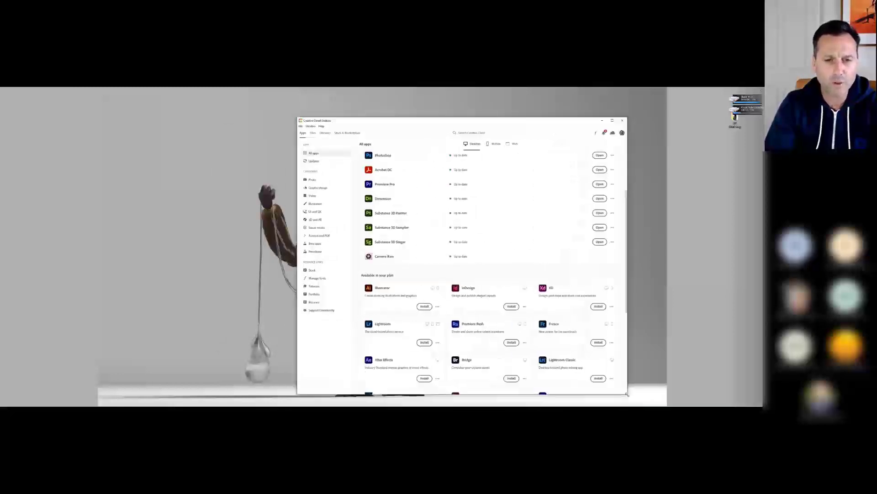
{"action": "scroll", "coordinate": [551, 330], "scroll_direction": "down", "scroll_amount": 3}
{"action": "scroll", "coordinate": [551, 331], "scroll_direction": "down", "scroll_amount": 2}
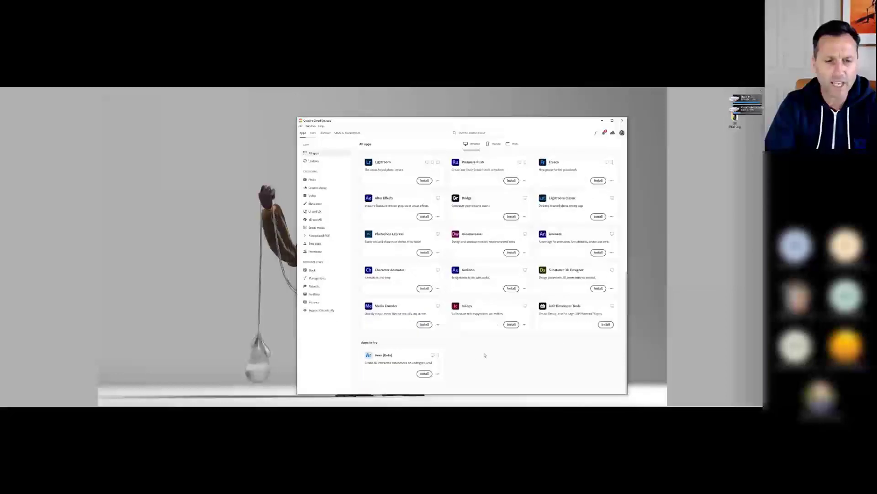
{"action": "scroll", "coordinate": [466, 347], "scroll_direction": "up", "scroll_amount": 6}
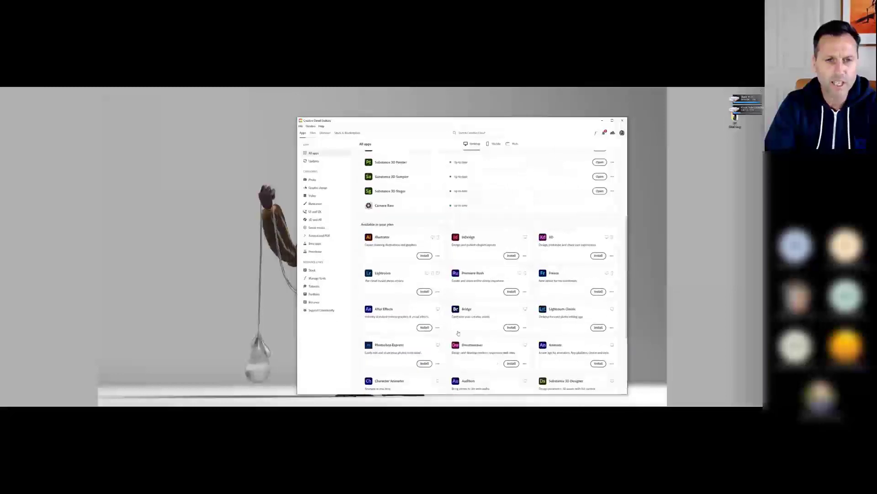
{"action": "scroll", "coordinate": [457, 320], "scroll_direction": "down", "scroll_amount": 7}
{"action": "scroll", "coordinate": [447, 276], "scroll_direction": "up", "scroll_amount": 8}
{"action": "scroll", "coordinate": [447, 276], "scroll_direction": "up", "scroll_amount": 3}
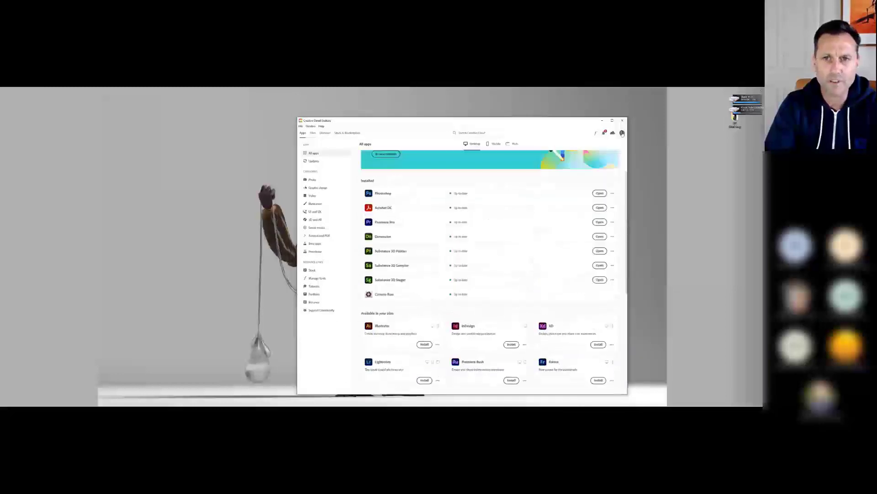
- Turn on Show Older Apps in the Apps preferences and look through the extended list of available apps
{"action": "left_click", "coordinate": [623, 132]}
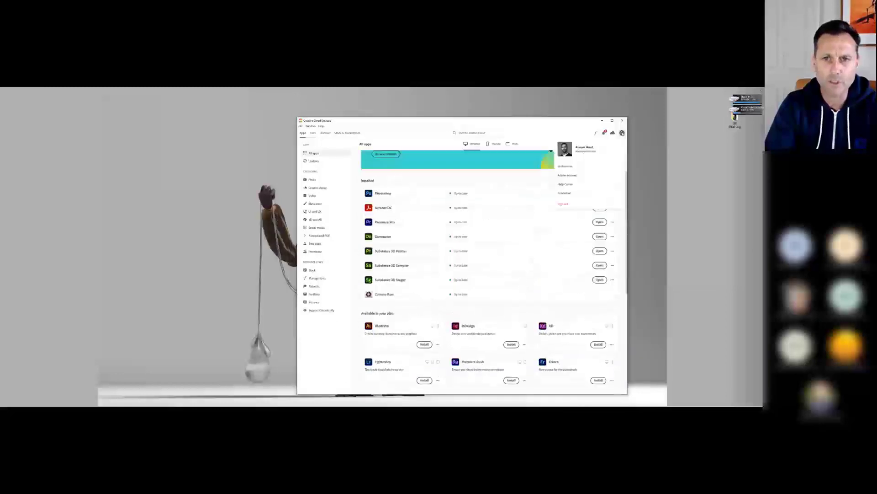
{"action": "left_click", "coordinate": [566, 167]}
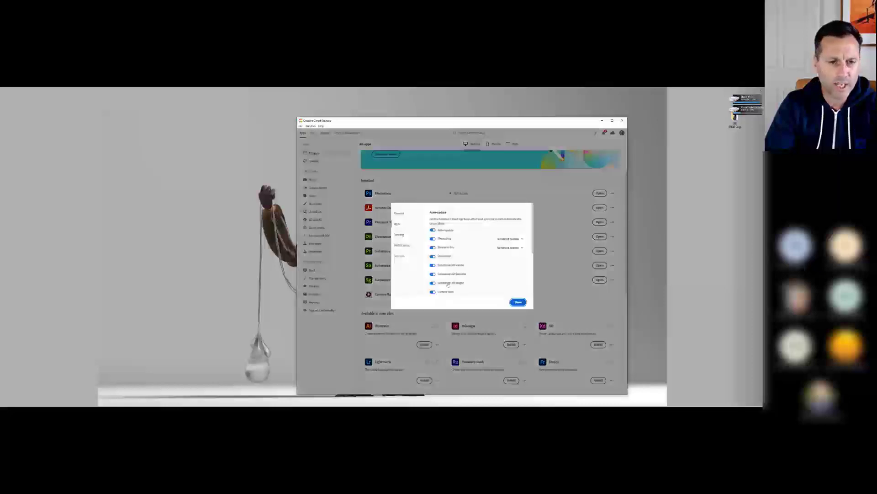
{"action": "scroll", "coordinate": [480, 273], "scroll_direction": "down", "scroll_amount": 3}
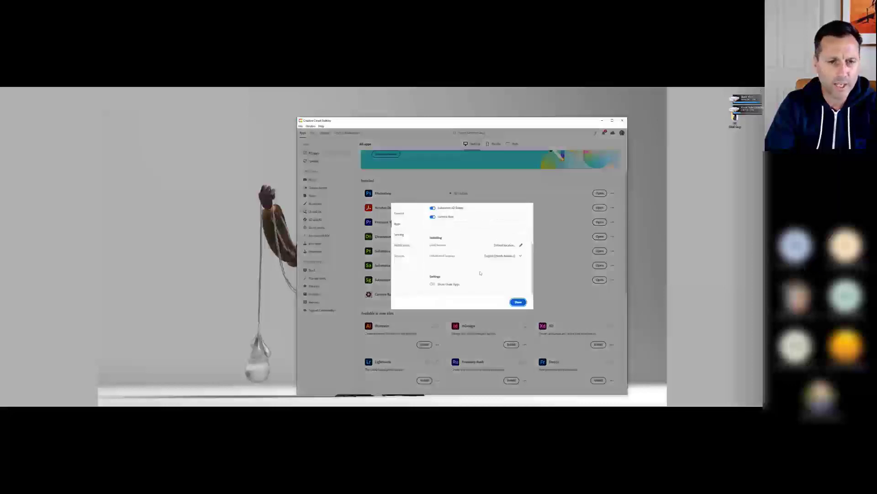
{"action": "left_click", "coordinate": [432, 284]}
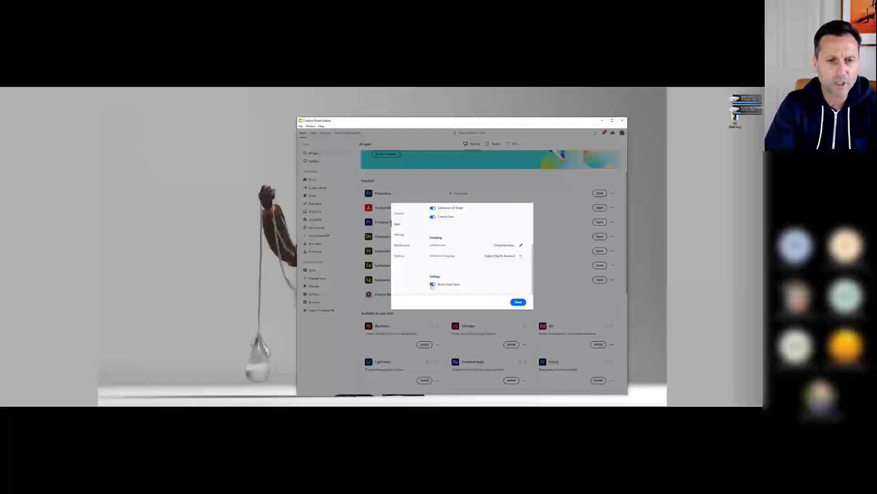
{"action": "left_click", "coordinate": [518, 301]}
{"action": "scroll", "coordinate": [478, 316], "scroll_direction": "down", "scroll_amount": 10}
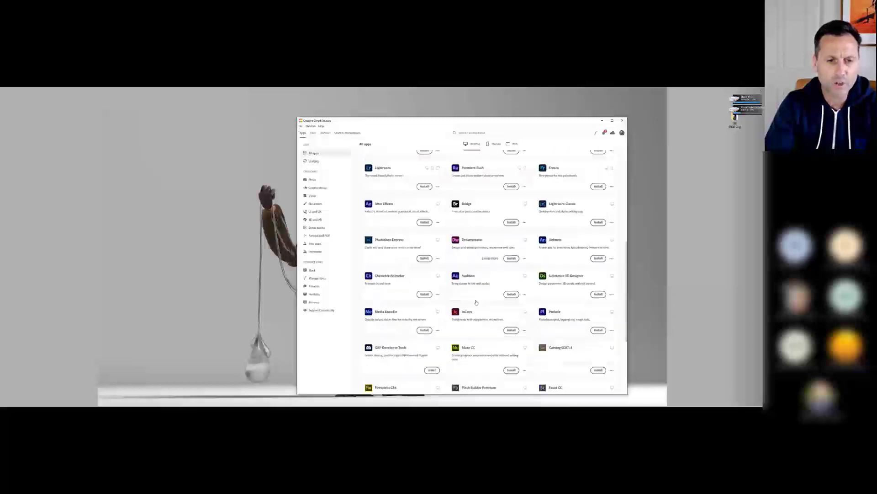
{"action": "scroll", "coordinate": [479, 304], "scroll_direction": "up", "scroll_amount": 10}
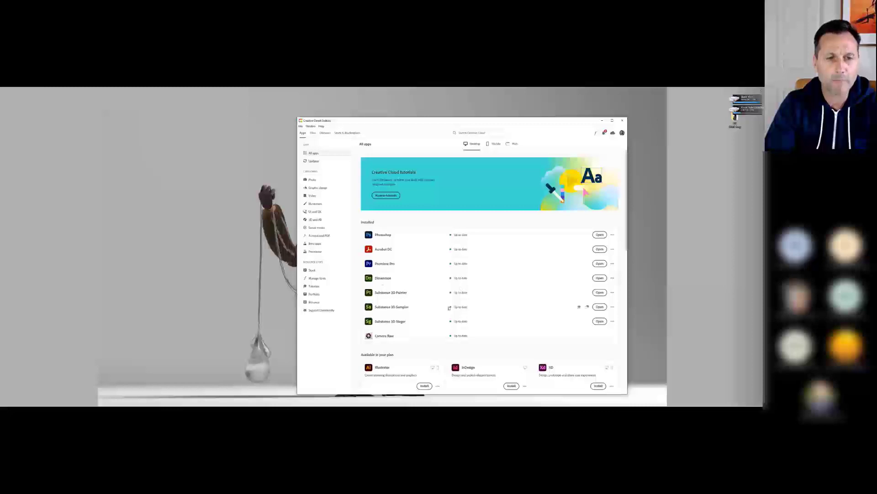
- Launch Dimension from the installed apps, move its window clear of the screen edge and create a new blank document
{"action": "scroll", "coordinate": [475, 329], "scroll_direction": "down", "scroll_amount": 2}
{"action": "left_click_drag", "start_coordinate": [507, 124], "coordinate": [501, 106]}
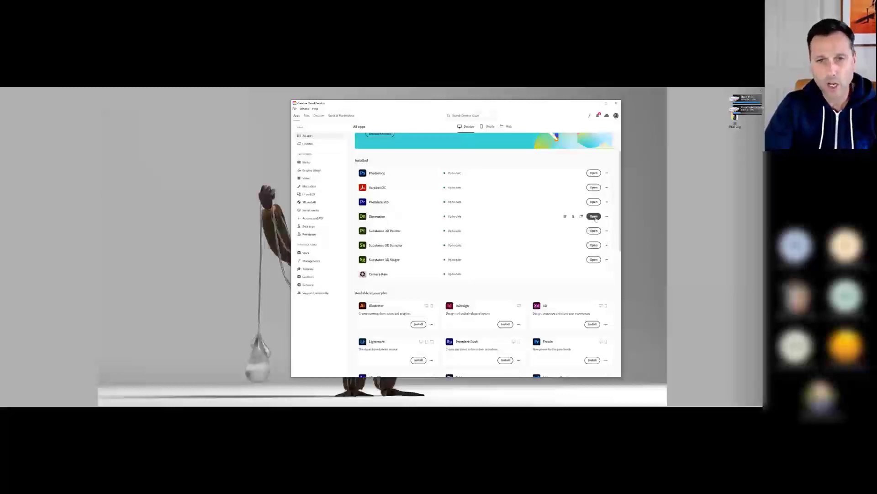
{"action": "left_click", "coordinate": [755, 254]}
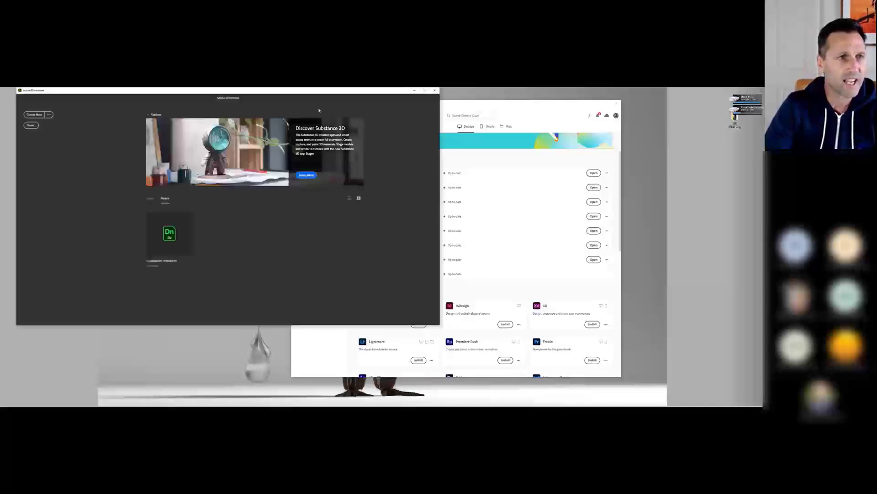
{"action": "left_click_drag", "start_coordinate": [280, 93], "coordinate": [498, 131]}
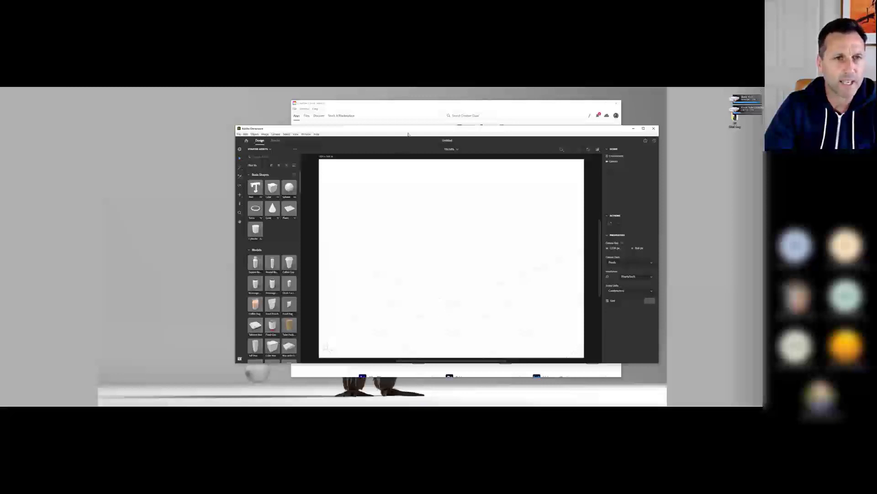
- Reposition and enlarge the Dimension window so it fills most of the desktop
{"action": "left_click_drag", "start_coordinate": [407, 130], "coordinate": [387, 100]}
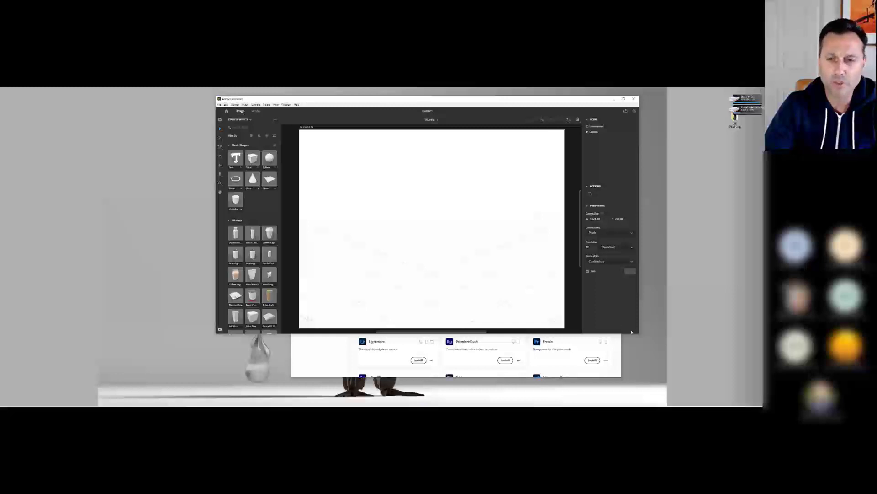
{"action": "left_click_drag", "start_coordinate": [638, 334], "coordinate": [712, 405]}
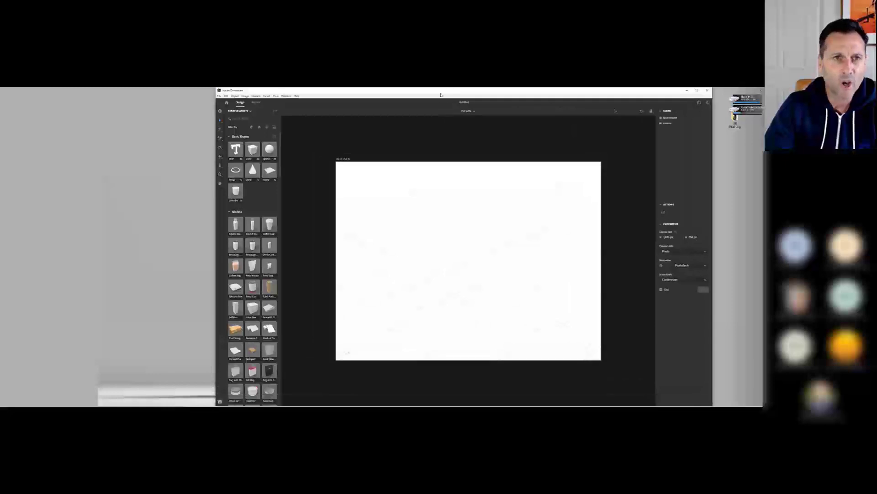
{"action": "left_click_drag", "start_coordinate": [443, 93], "coordinate": [362, 93]}
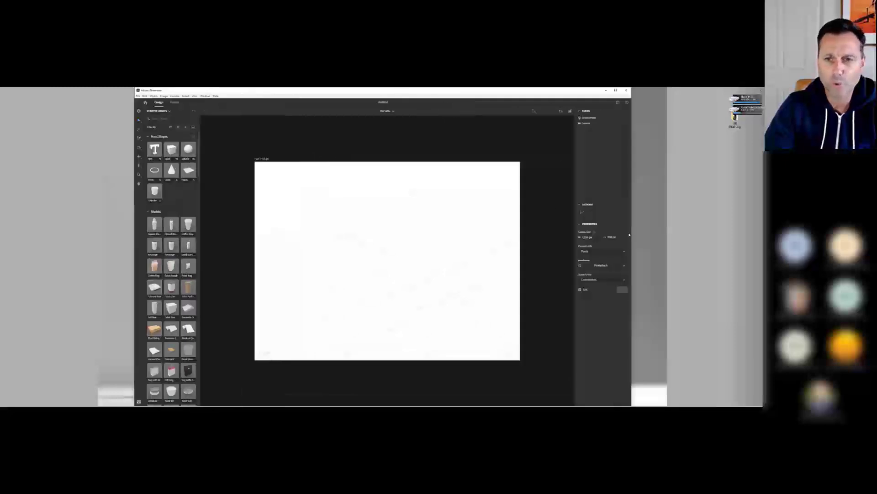
{"action": "left_click_drag", "start_coordinate": [631, 230], "coordinate": [718, 230]}
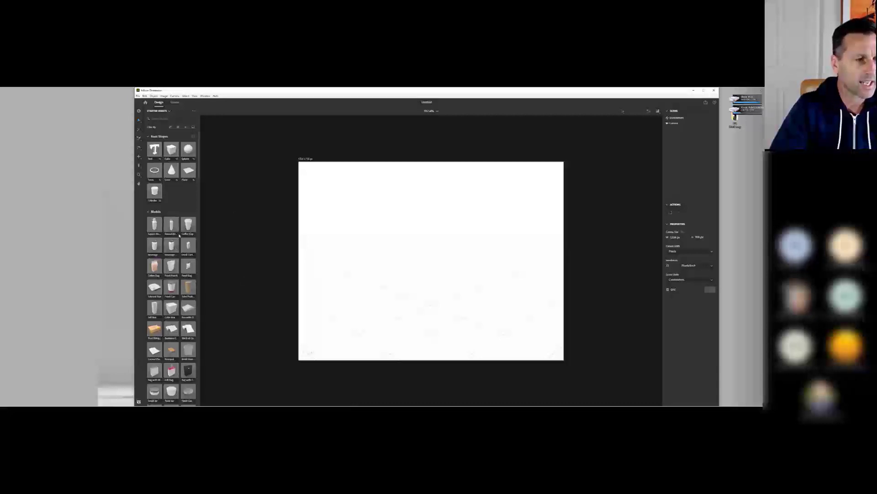
- Look through the starter assets, filtering them in turn by materials, lights, images and models
{"action": "scroll", "coordinate": [176, 255], "scroll_direction": "down", "scroll_amount": 15}
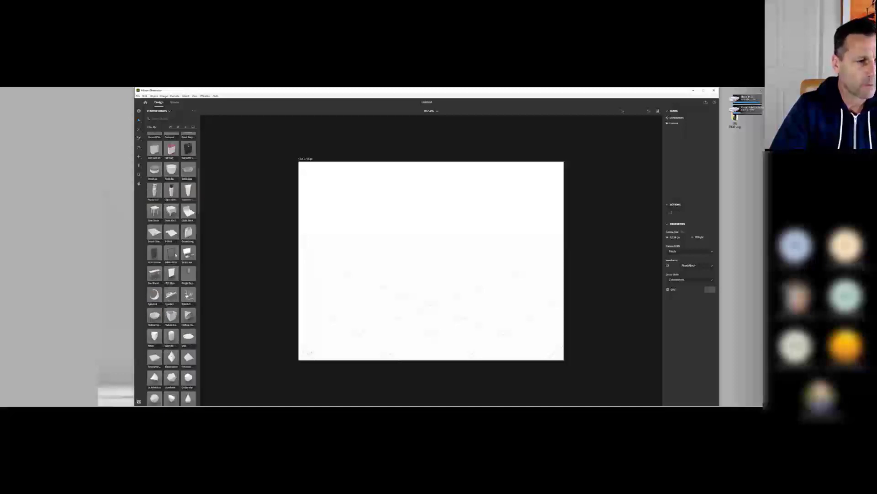
{"action": "scroll", "coordinate": [176, 256], "scroll_direction": "down", "scroll_amount": 10}
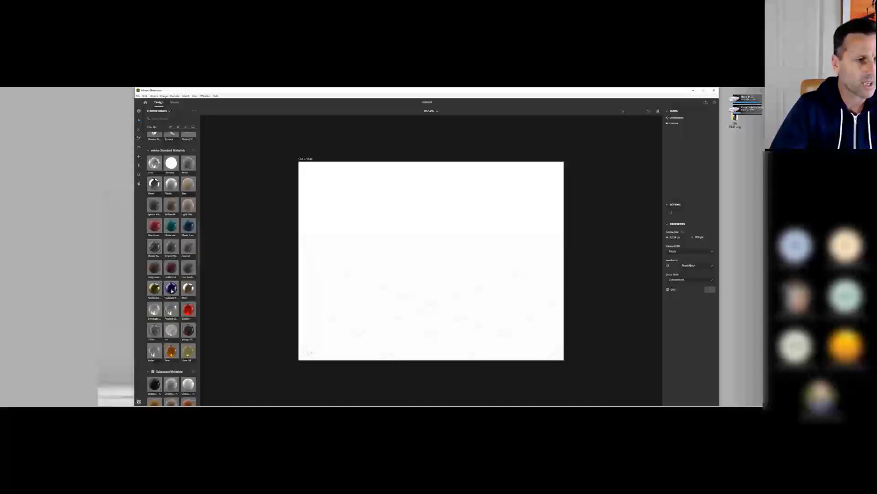
{"action": "scroll", "coordinate": [174, 292], "scroll_direction": "down", "scroll_amount": 5}
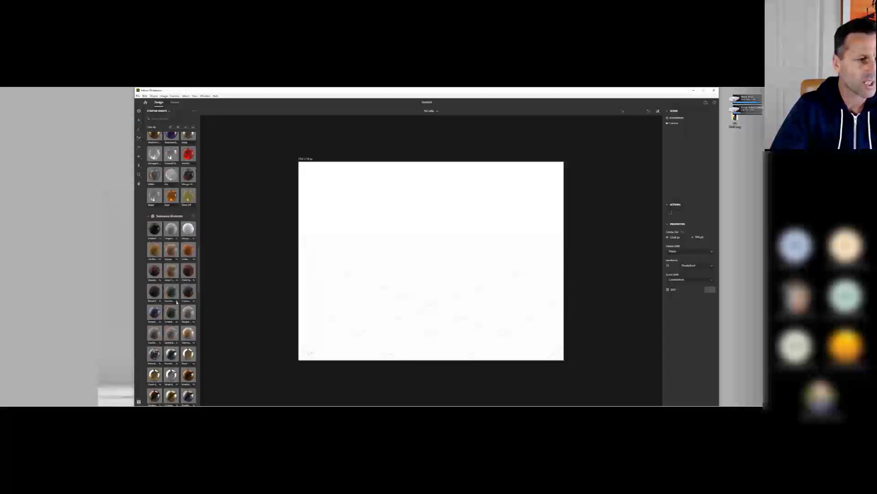
{"action": "scroll", "coordinate": [177, 302], "scroll_direction": "up", "scroll_amount": 15}
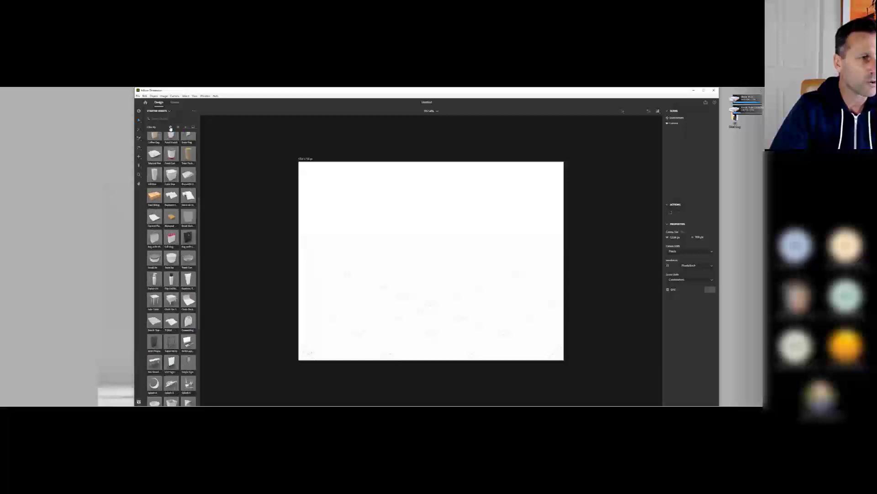
{"action": "scroll", "coordinate": [199, 178], "scroll_direction": "up", "scroll_amount": 2}
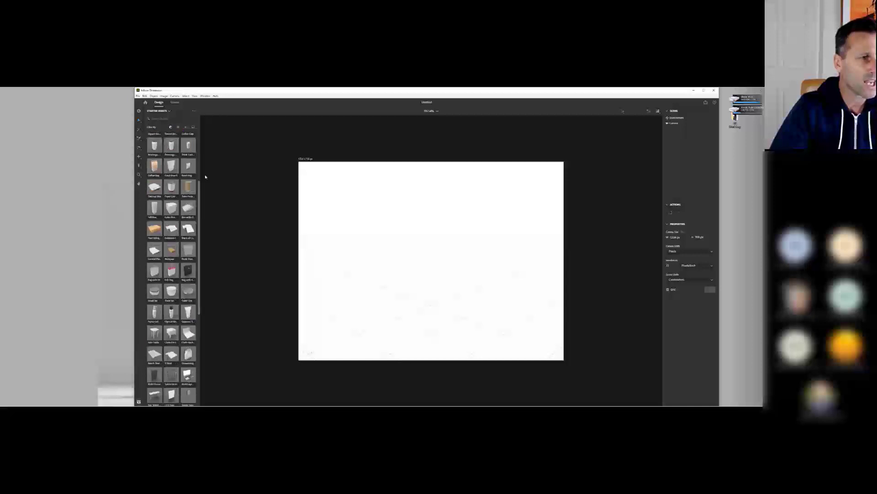
{"action": "left_click", "coordinate": [179, 128]}
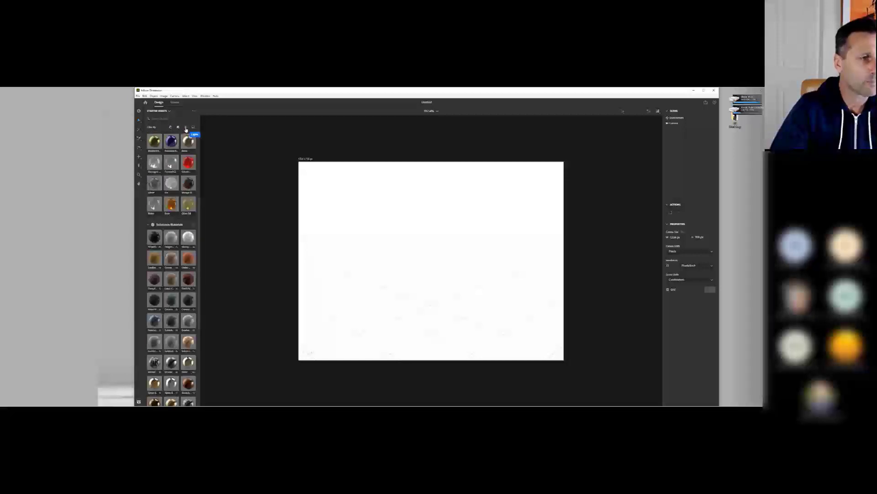
{"action": "left_click", "coordinate": [185, 128]}
{"action": "left_click", "coordinate": [193, 127]}
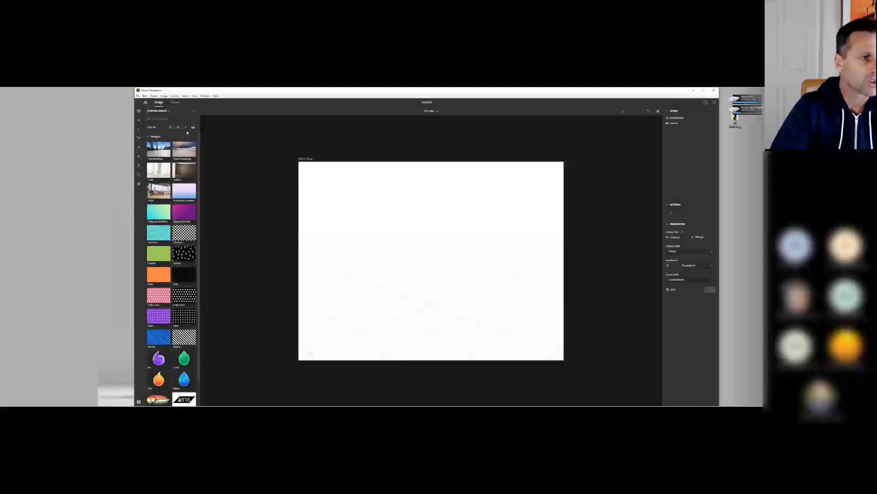
{"action": "left_click", "coordinate": [186, 128]}
{"action": "left_click", "coordinate": [178, 128]}
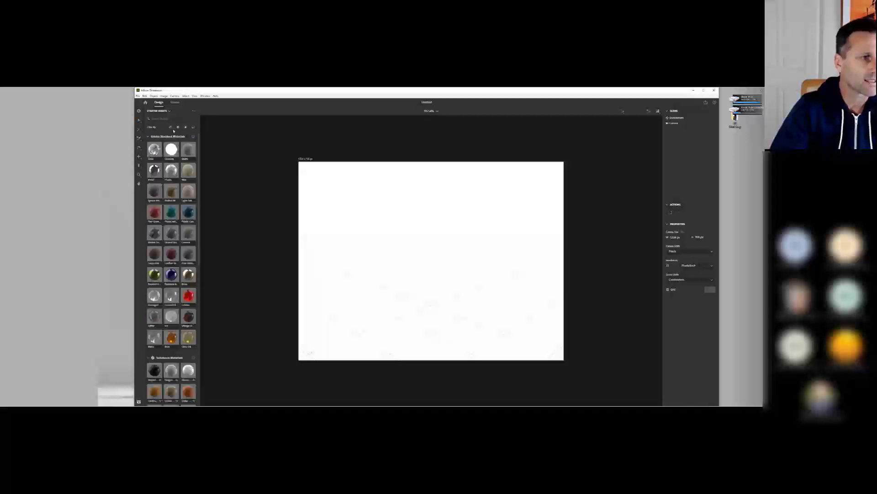
{"action": "left_click", "coordinate": [170, 128]}
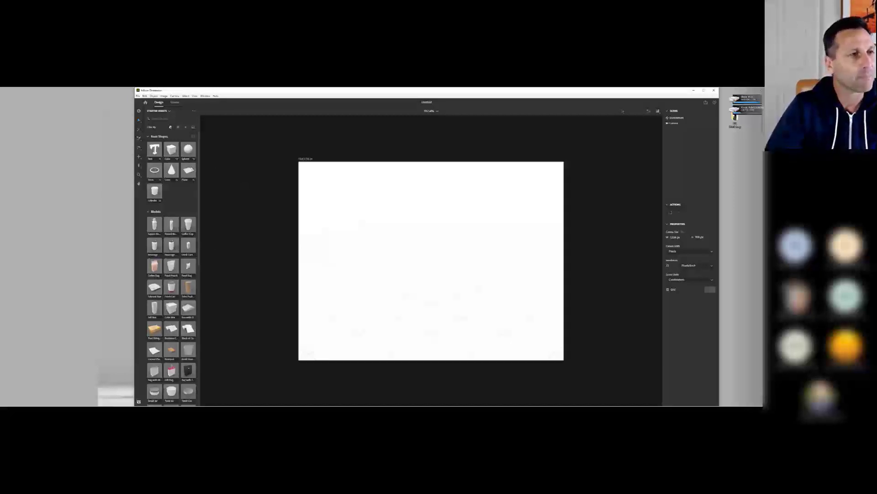
- Show Libraries in place of the starter assets, view Your libraries in Creative Cloud Desktop, and return to Dimension
{"action": "left_click", "coordinate": [169, 111]}
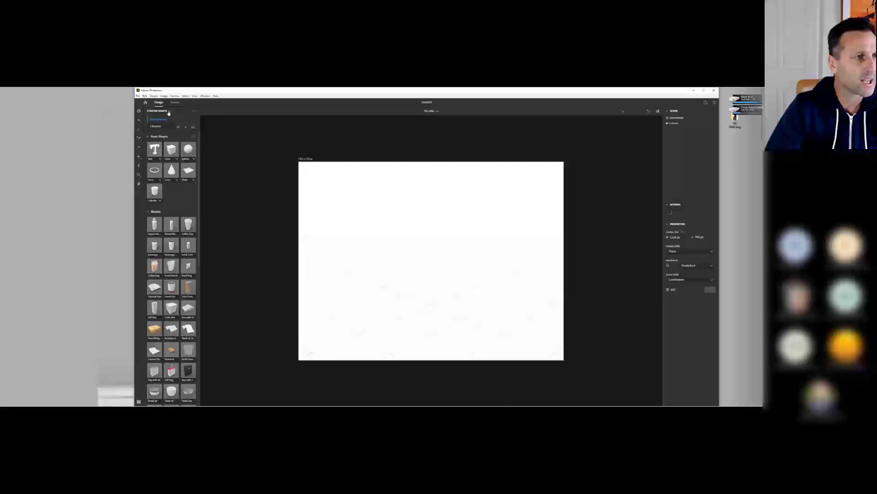
{"action": "left_click", "coordinate": [155, 127]}
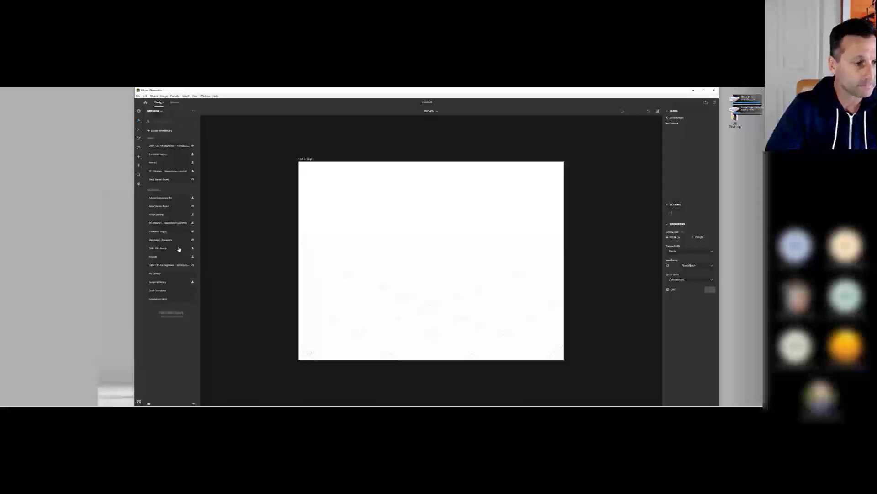
{"action": "mouse_move", "coordinate": [65, 402]}
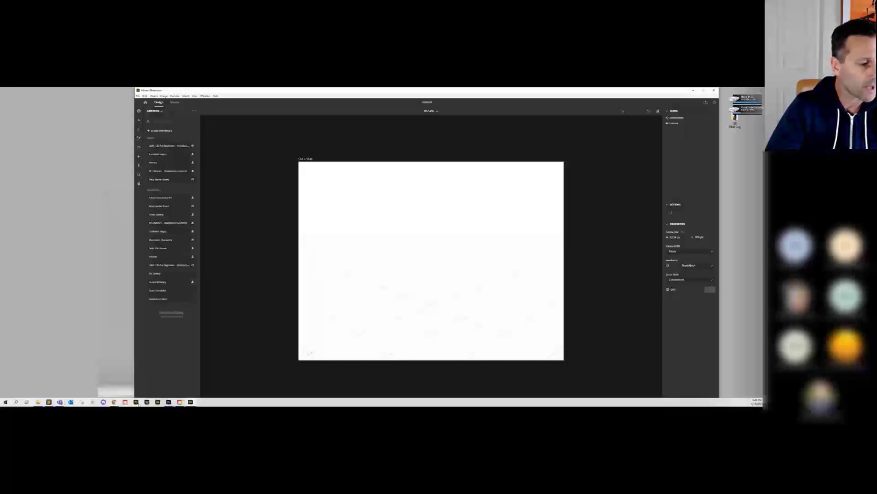
{"action": "left_click", "coordinate": [180, 402]}
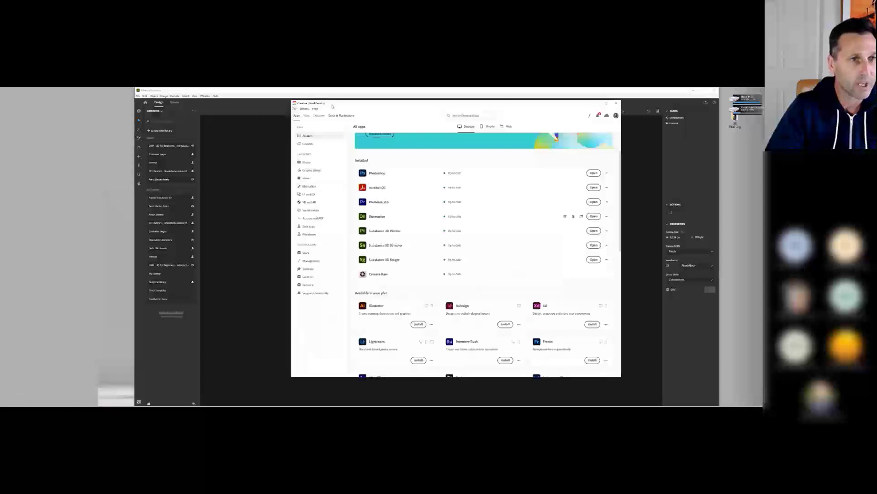
{"action": "left_click", "coordinate": [245, 124]}
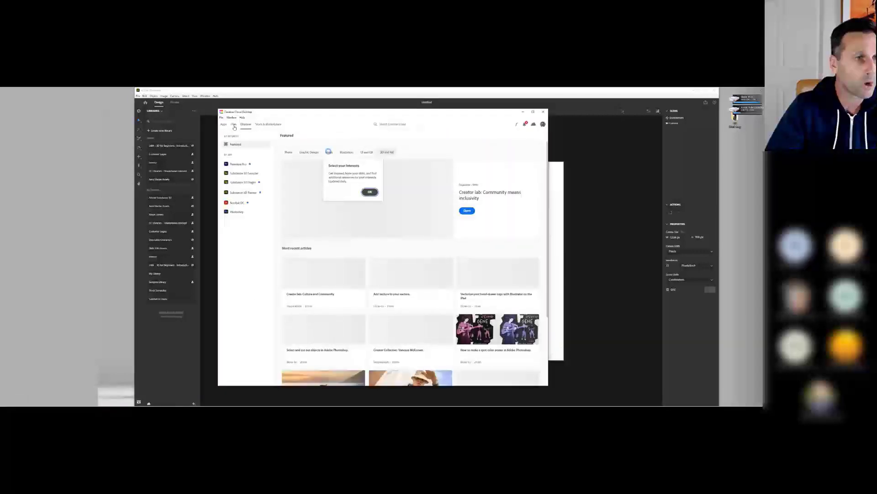
{"action": "left_click", "coordinate": [234, 124]}
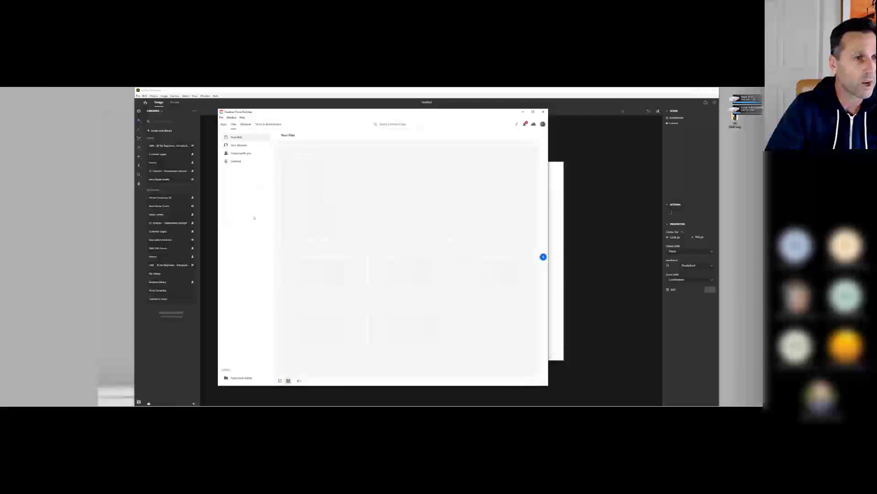
{"action": "left_click", "coordinate": [238, 145]}
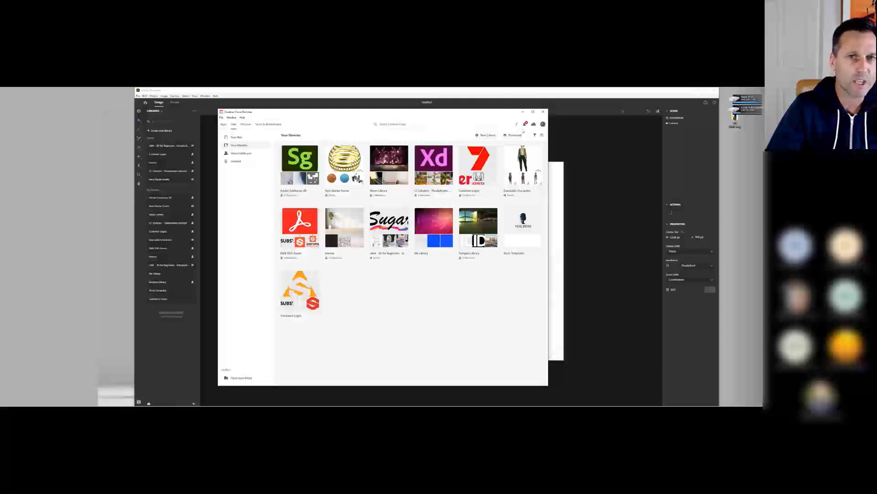
{"action": "left_click", "coordinate": [523, 111]}
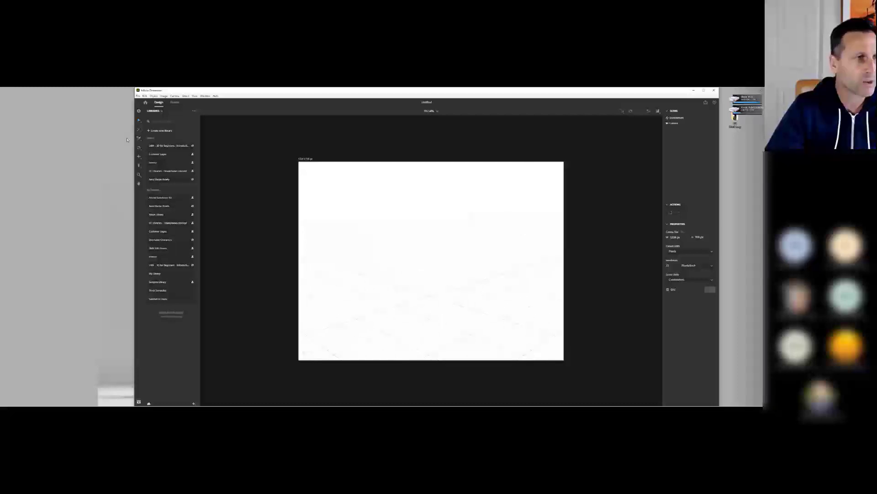
- Return to the starter assets and place the box model with an opened lid in the scene
{"action": "left_click", "coordinate": [161, 111]}
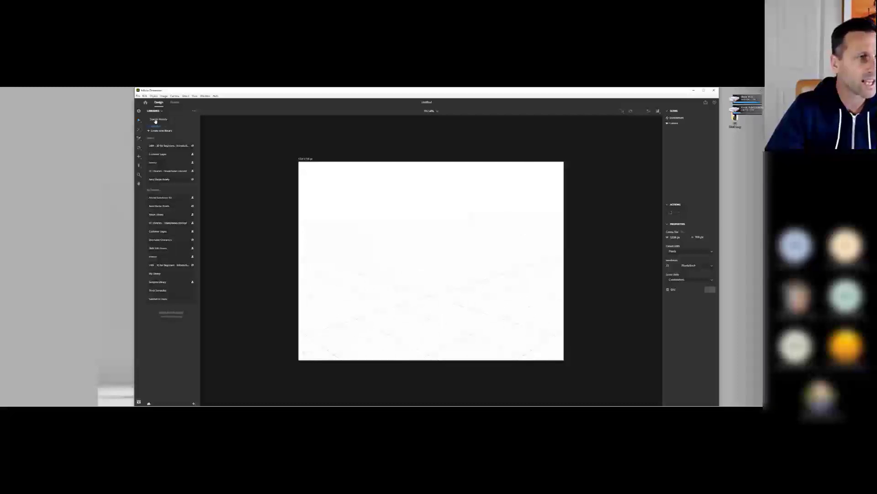
{"action": "left_click", "coordinate": [158, 119]}
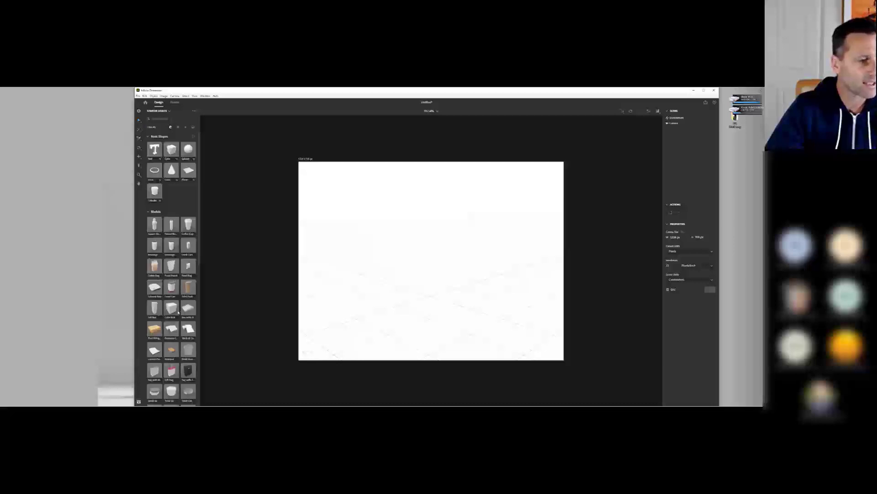
{"action": "scroll", "coordinate": [174, 278], "scroll_direction": "down", "scroll_amount": 2}
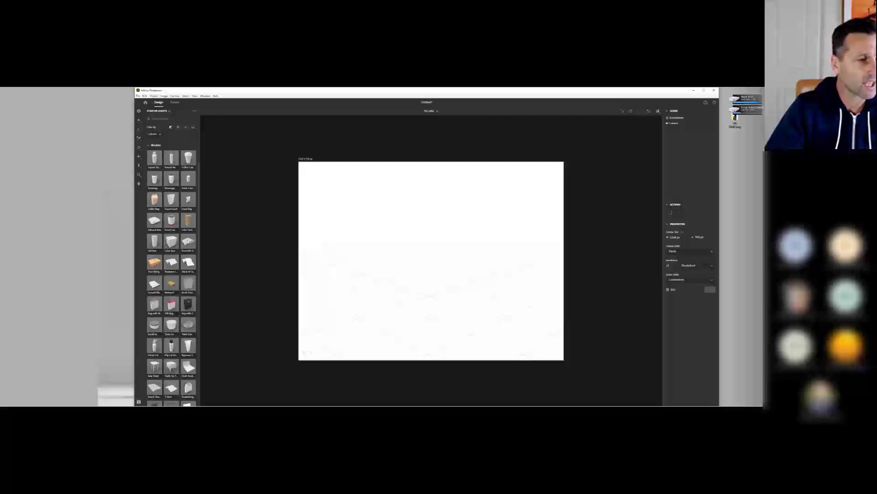
{"action": "left_click_drag", "start_coordinate": [192, 244], "coordinate": [435, 315]}
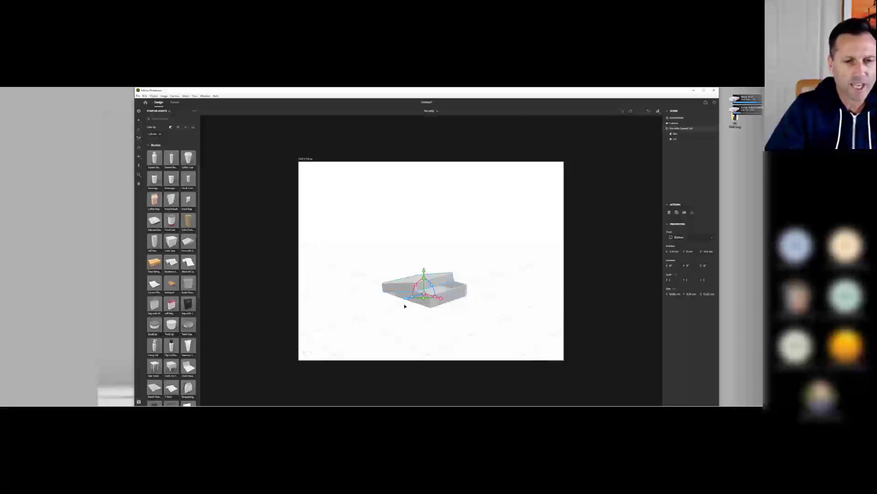
- Try orbiting, panning and dollying the camera around the box to view it from different angles and distances
{"action": "mouse_move", "coordinate": [405, 306]}
{"action": "right_mouse_down"}
{"action": "mouse_move", "coordinate": [466, 325]}
{"action": "mouse_move", "coordinate": [413, 314]}
{"action": "right_mouse_up"}
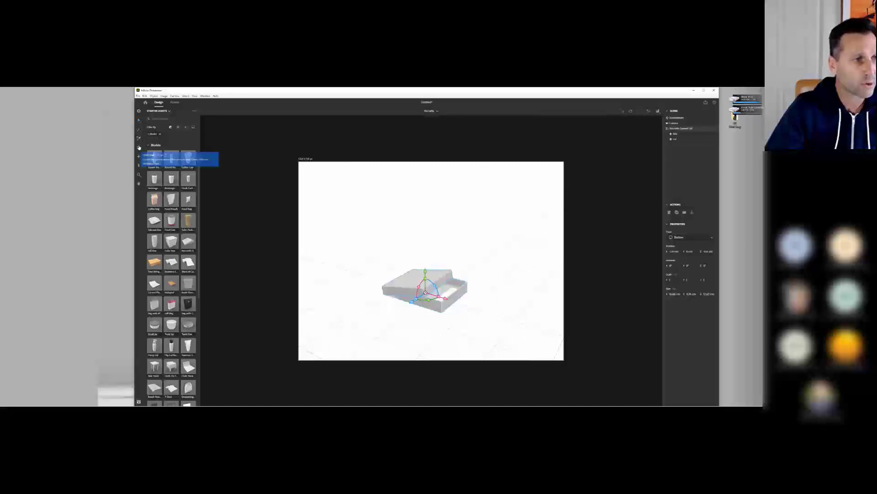
{"action": "left_click", "coordinate": [139, 147]}
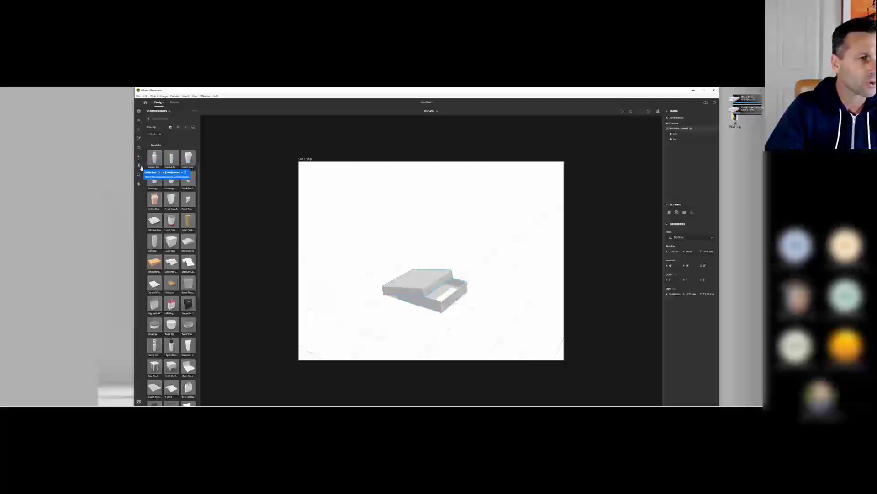
{"action": "left_click_drag", "start_coordinate": [380, 283], "coordinate": [434, 262]}
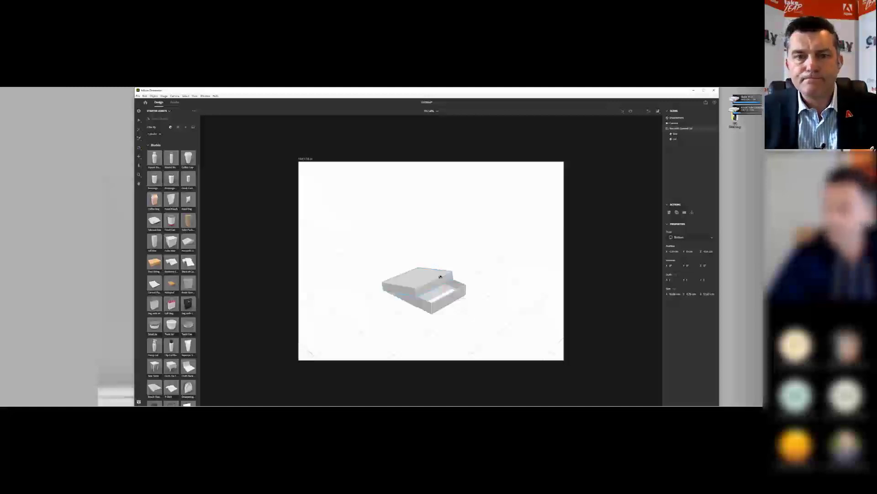
{"action": "left_click_drag", "start_coordinate": [426, 299], "coordinate": [407, 299]}
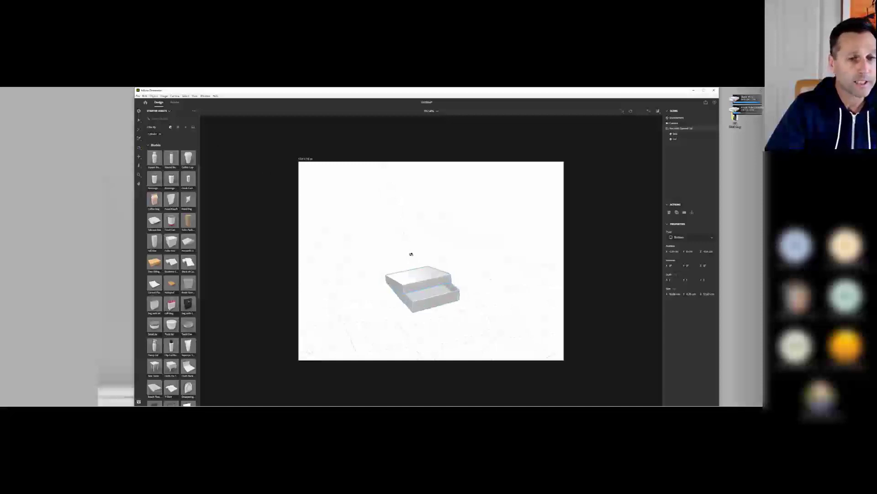
{"action": "left_click_drag", "start_coordinate": [412, 250], "coordinate": [377, 239]}
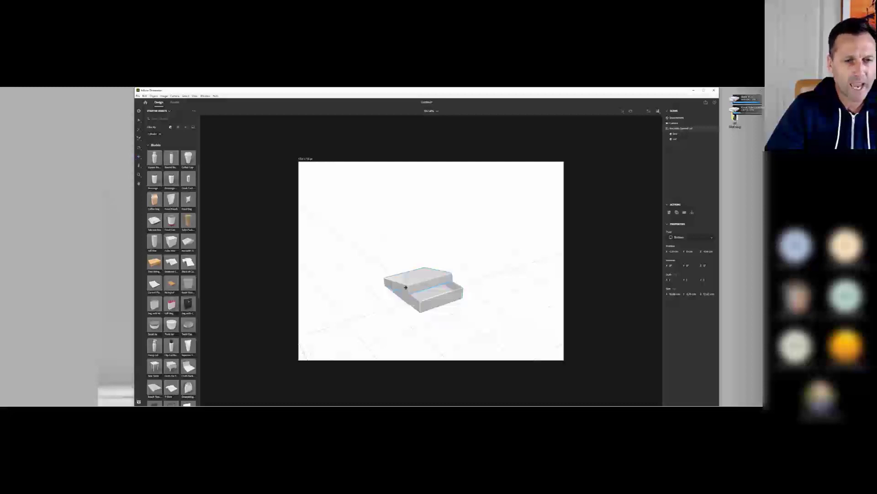
{"action": "left_click_drag", "start_coordinate": [405, 287], "coordinate": [352, 229]}
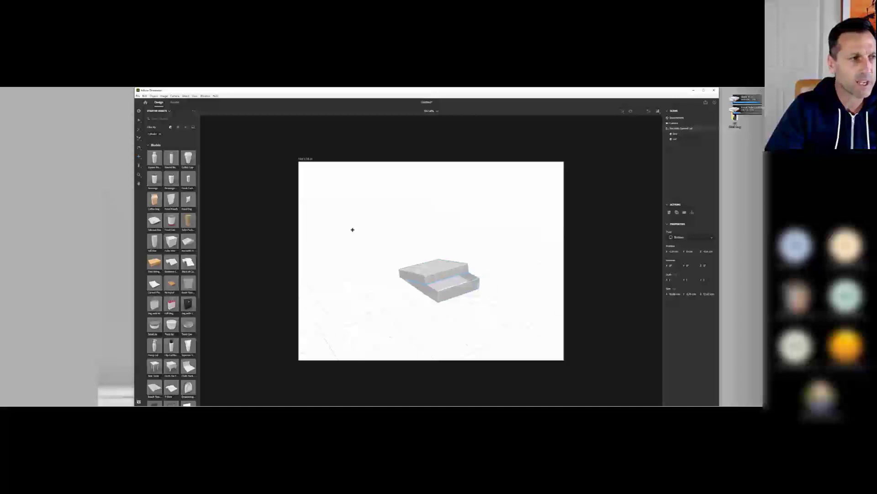
{"action": "left_click", "coordinate": [139, 167]}
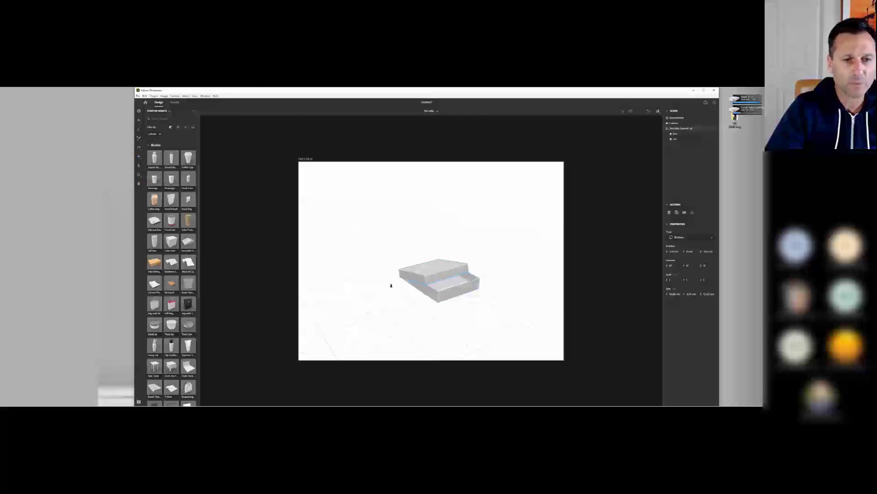
{"action": "left_click_drag", "start_coordinate": [391, 285], "coordinate": [402, 270]}
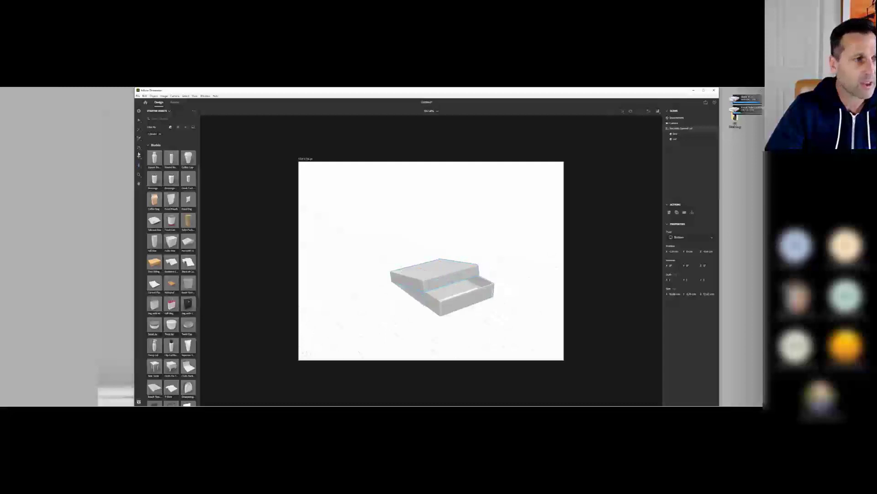
{"action": "left_click", "coordinate": [139, 156]}
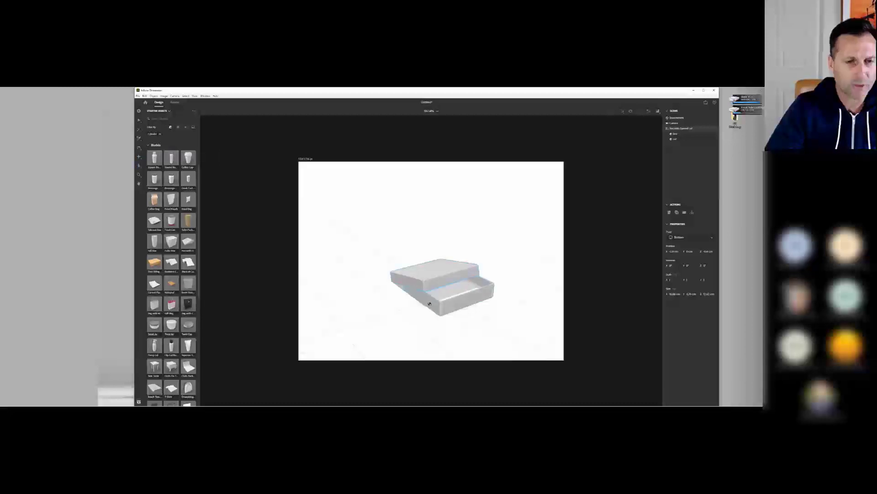
{"action": "mouse_move", "coordinate": [426, 291]}
{"action": "left_mouse_down"}
{"action": "mouse_move", "coordinate": [372, 304]}
{"action": "mouse_move", "coordinate": [494, 300]}
{"action": "mouse_move", "coordinate": [414, 304]}
{"action": "left_mouse_up"}
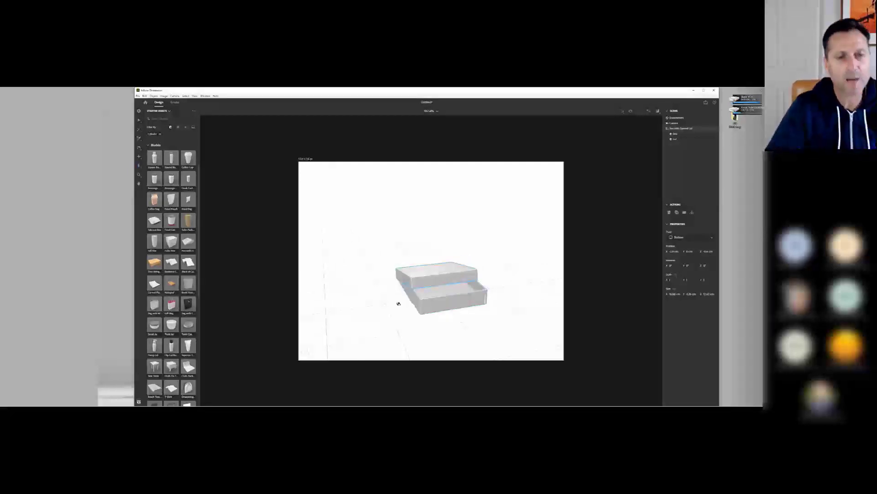
{"action": "mouse_move", "coordinate": [402, 300]}
{"action": "left_mouse_down"}
{"action": "mouse_move", "coordinate": [505, 296]}
{"action": "mouse_move", "coordinate": [366, 306]}
{"action": "mouse_move", "coordinate": [443, 320]}
{"action": "mouse_move", "coordinate": [472, 298]}
{"action": "mouse_move", "coordinate": [358, 298]}
{"action": "mouse_move", "coordinate": [465, 299]}
{"action": "mouse_move", "coordinate": [402, 299]}
{"action": "left_mouse_up"}
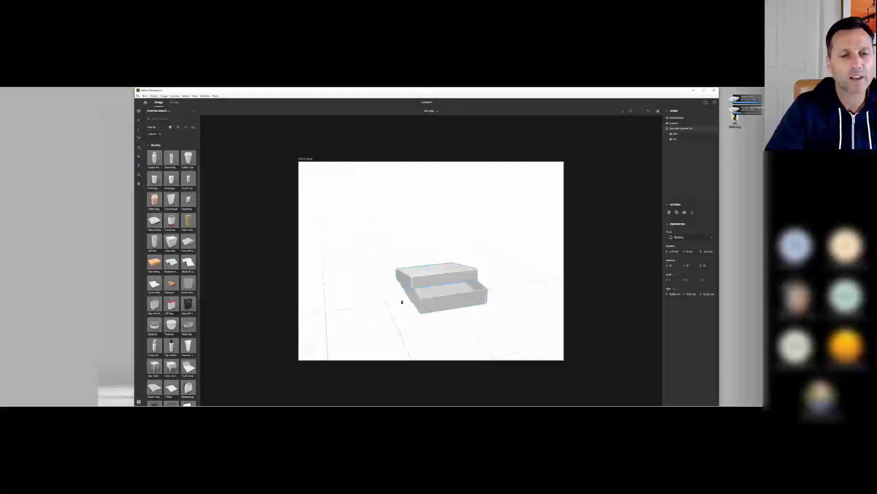
{"action": "left_click_drag", "start_coordinate": [487, 298], "coordinate": [408, 268]}
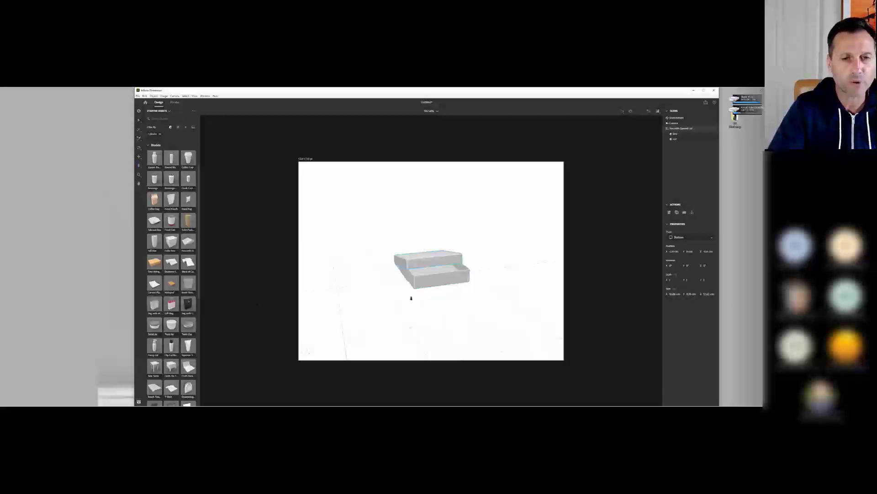
{"action": "left_click_drag", "start_coordinate": [411, 298], "coordinate": [445, 319]}
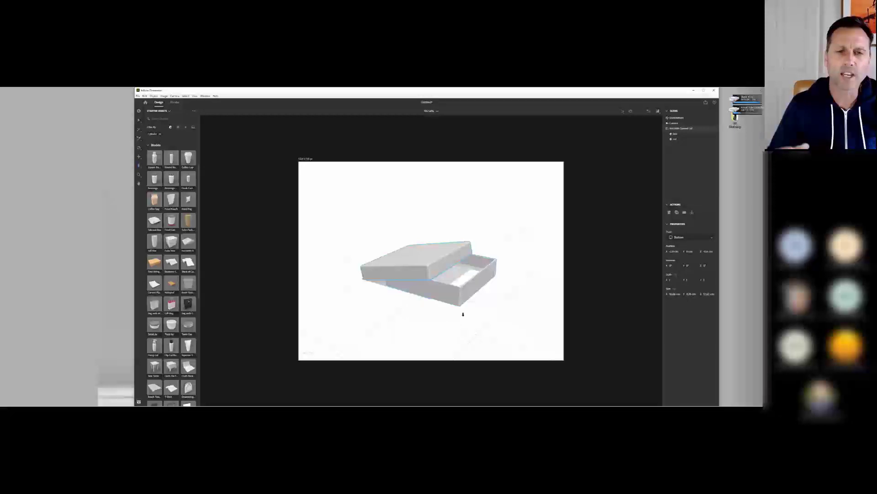
{"action": "left_click_drag", "start_coordinate": [456, 314], "coordinate": [441, 328]}
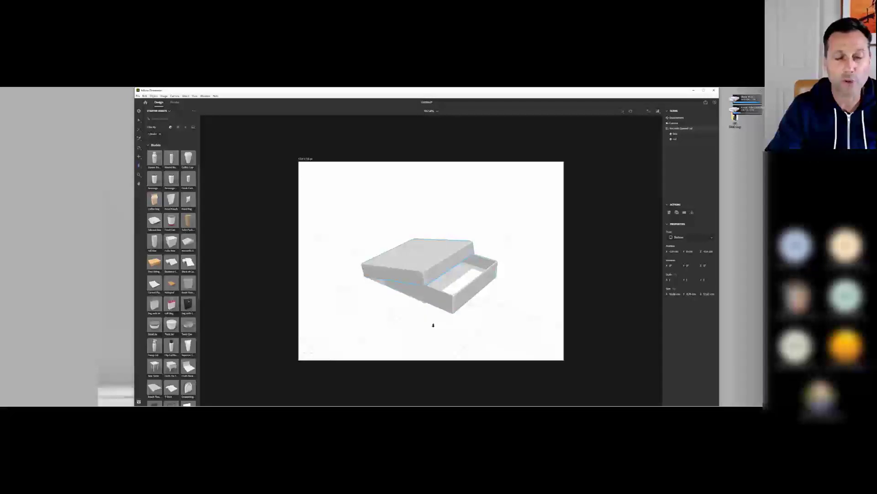
{"action": "left_click_drag", "start_coordinate": [433, 324], "coordinate": [477, 291]}
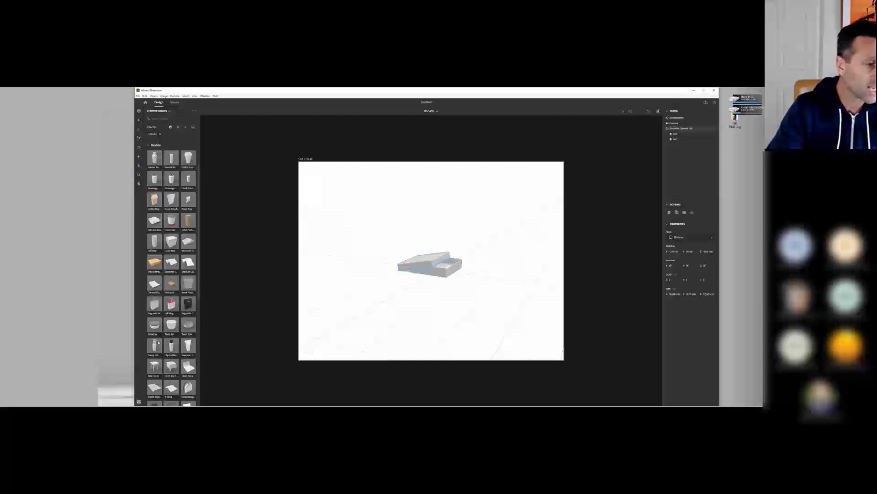
- Search the starter assets for "table" and add the side table model to the scene, framing the whole table
{"action": "left_click", "coordinate": [157, 119]}
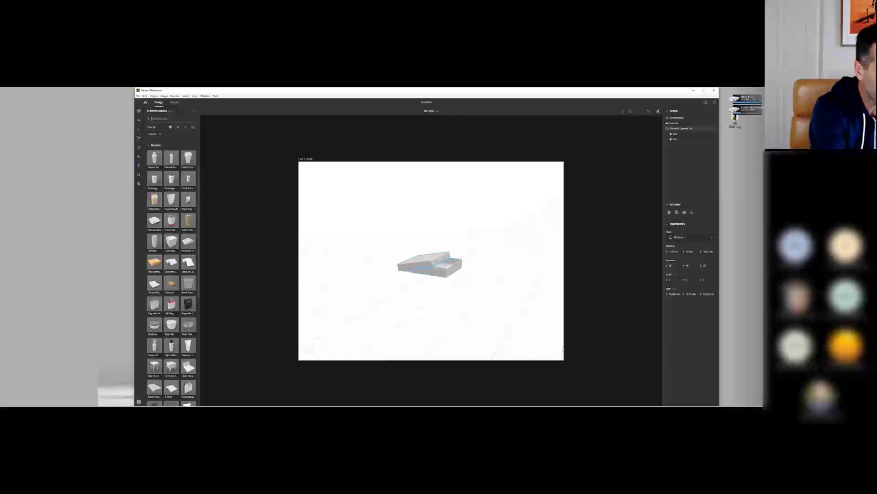
{"action": "type", "text": "lable"}
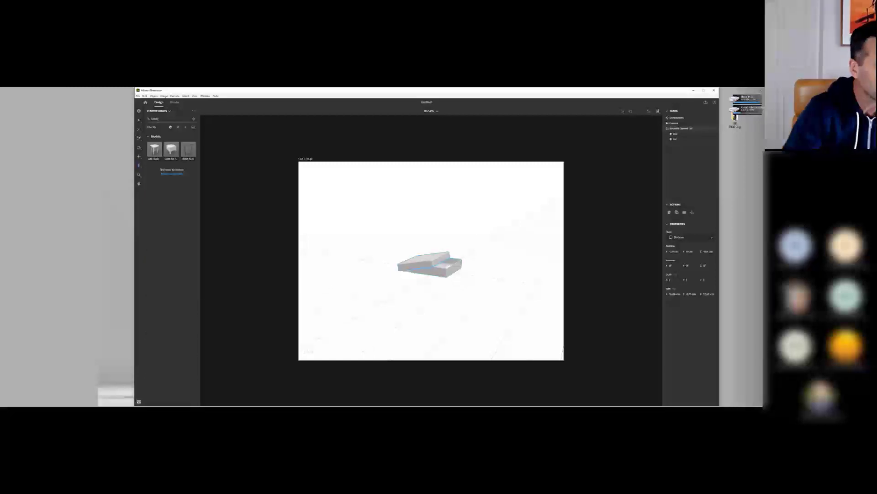
{"action": "left_click", "coordinate": [155, 149]}
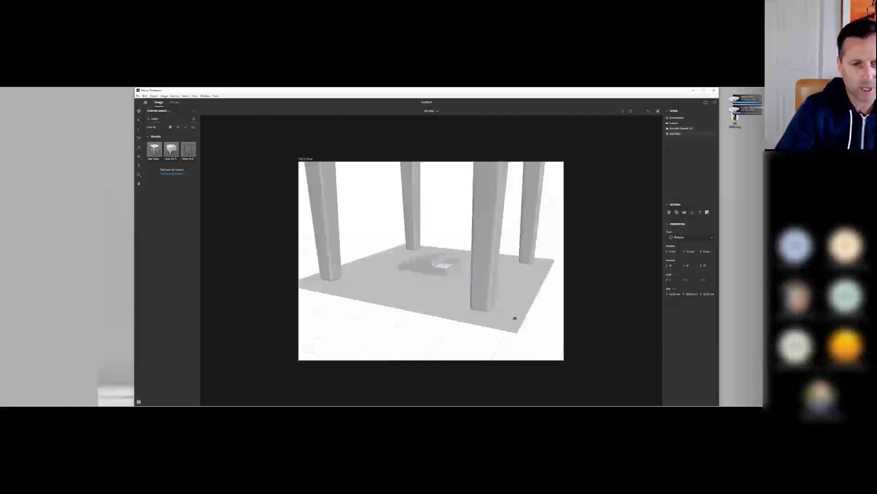
{"action": "left_click_drag", "start_coordinate": [494, 309], "coordinate": [496, 333]}
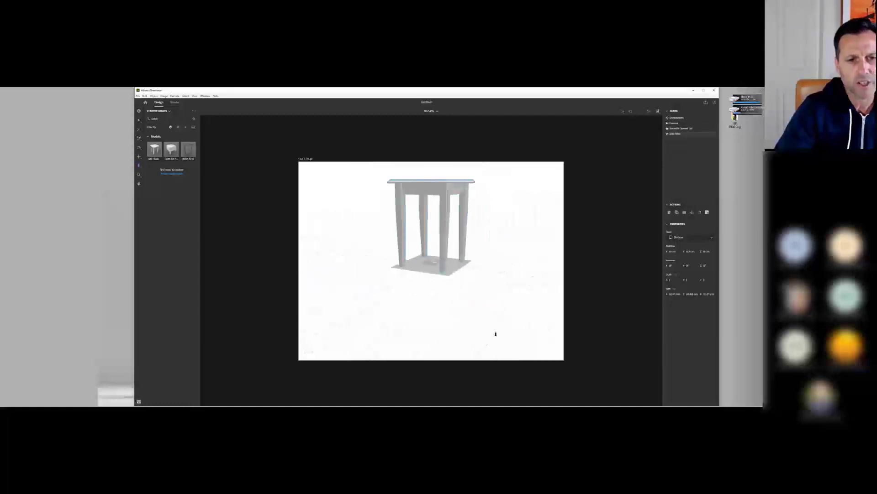
{"action": "middle_click_drag", "start_coordinate": [469, 284], "coordinate": [455, 317]}
{"action": "mouse_move", "coordinate": [458, 307]}
{"action": "right_mouse_down"}
{"action": "mouse_move", "coordinate": [466, 321]}
{"action": "mouse_move", "coordinate": [455, 314]}
{"action": "mouse_move", "coordinate": [470, 307]}
{"action": "right_mouse_up"}
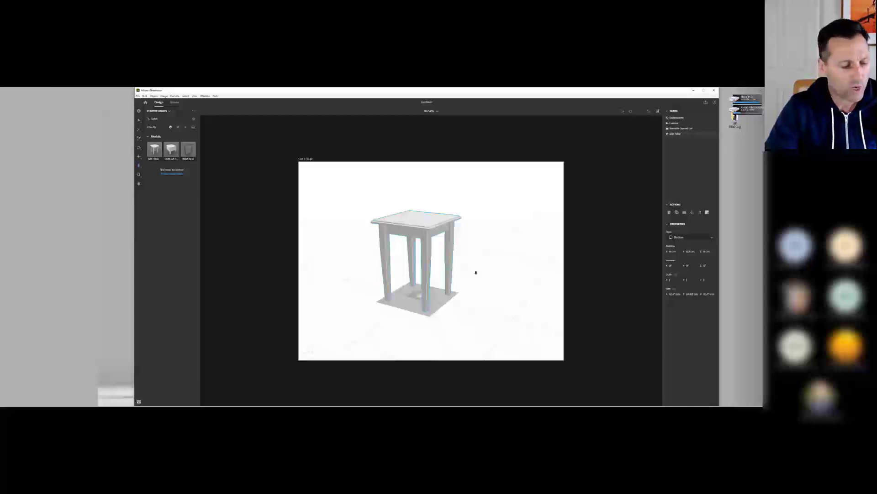
{"action": "left_click_drag", "start_coordinate": [464, 276], "coordinate": [445, 278]}
{"action": "left_click_drag", "start_coordinate": [409, 251], "coordinate": [413, 283]}
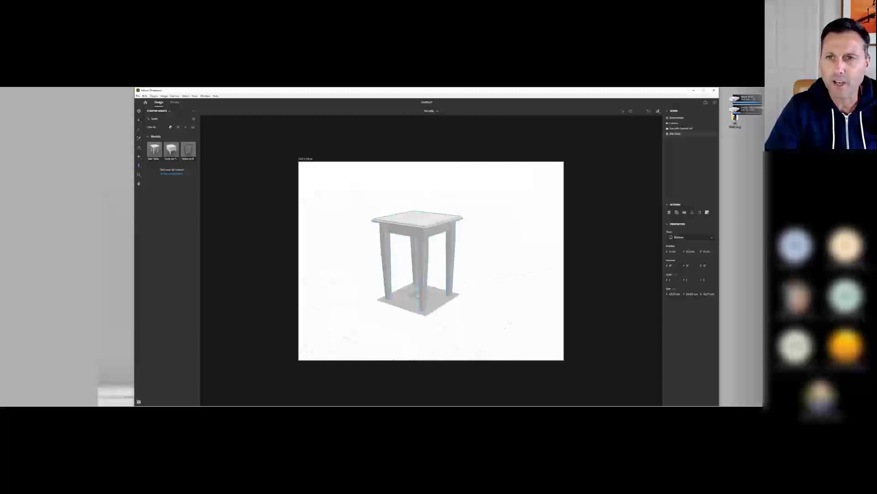
- Review the Camera and Environment properties and try out the background colour picker, leaving the background white
{"action": "left_click", "coordinate": [672, 124]}
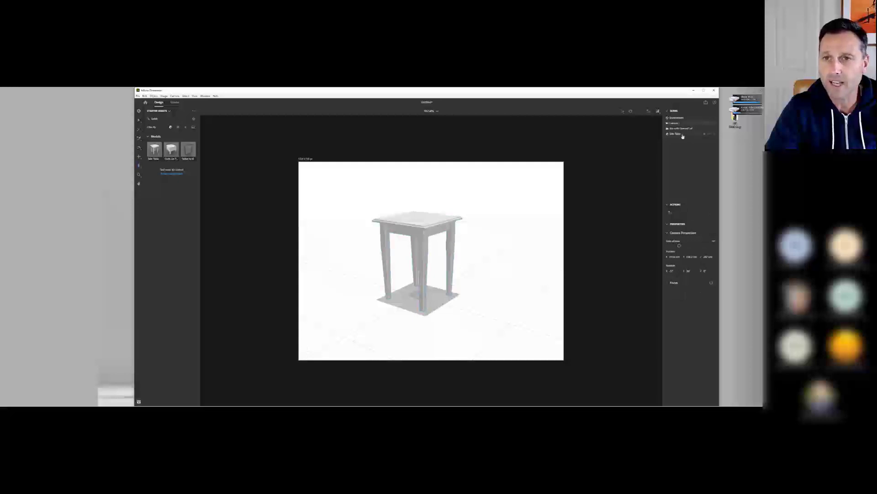
{"action": "left_click", "coordinate": [674, 118]}
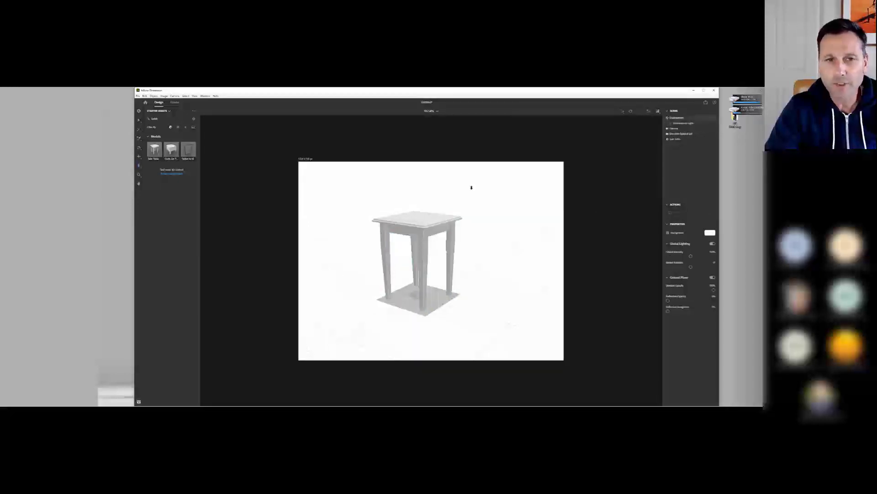
{"action": "left_click", "coordinate": [710, 233]}
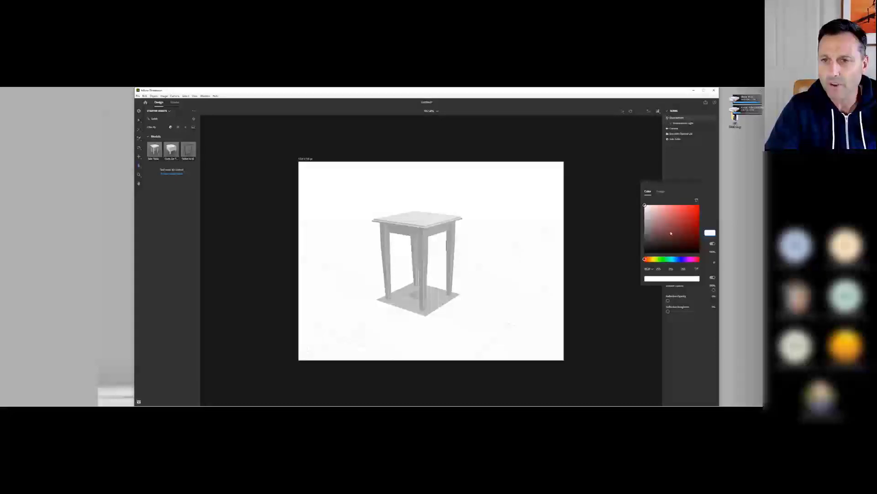
{"action": "left_click", "coordinate": [699, 206]}
{"action": "mouse_move", "coordinate": [699, 205]}
{"action": "left_mouse_down"}
{"action": "mouse_move", "coordinate": [645, 205]}
{"action": "mouse_move", "coordinate": [646, 250]}
{"action": "mouse_move", "coordinate": [637, 197]}
{"action": "left_mouse_up"}
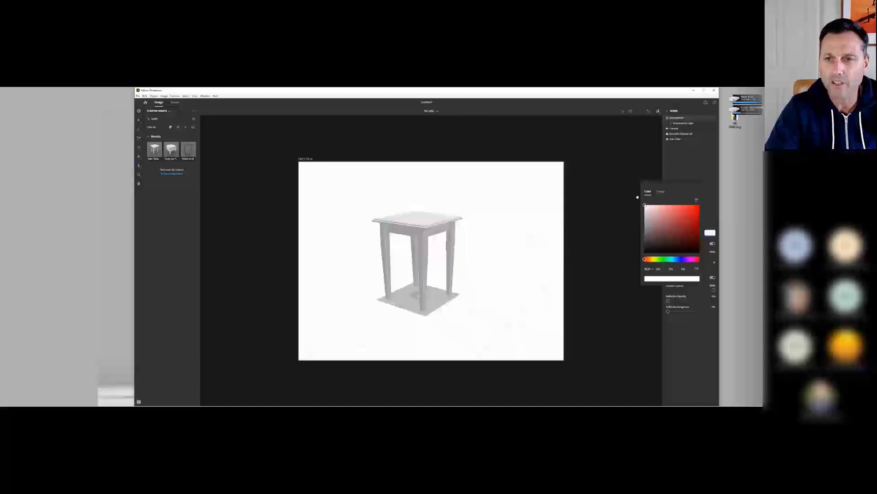
{"action": "left_click", "coordinate": [679, 180]}
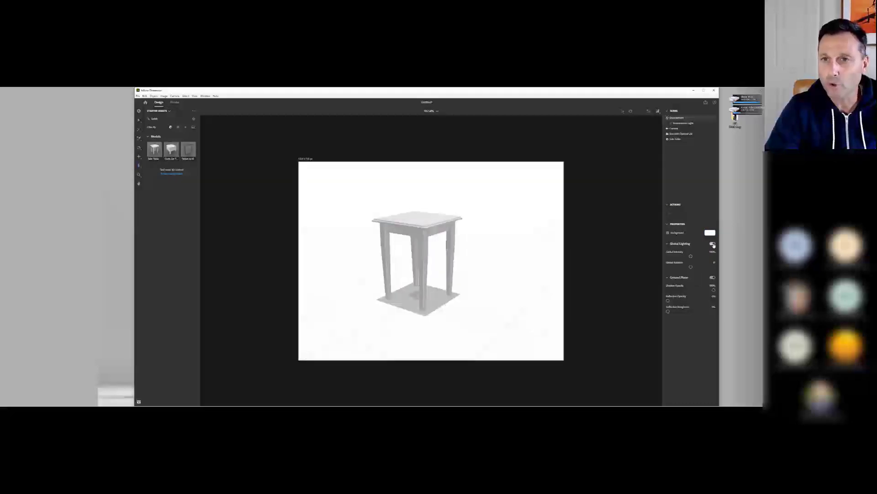
- Examine the Environment Light's properties and image, and select the box with the opened lid in the scene list
{"action": "left_click", "coordinate": [685, 123]}
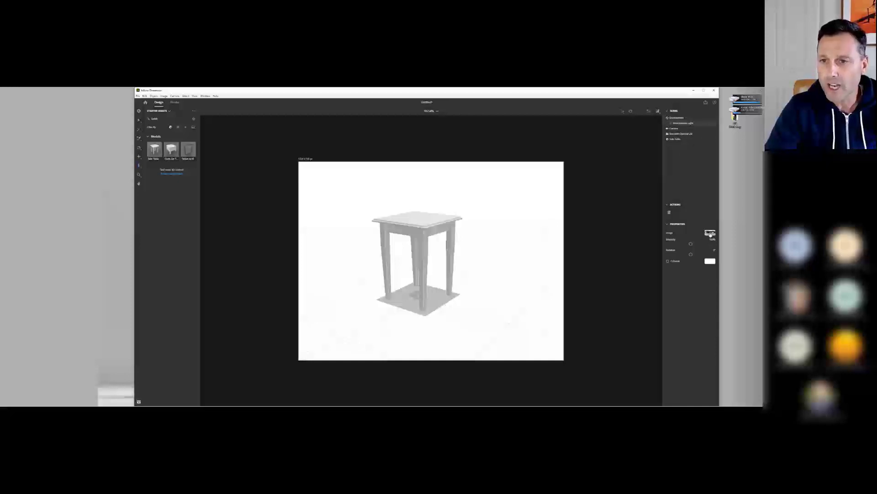
{"action": "left_click", "coordinate": [710, 234]}
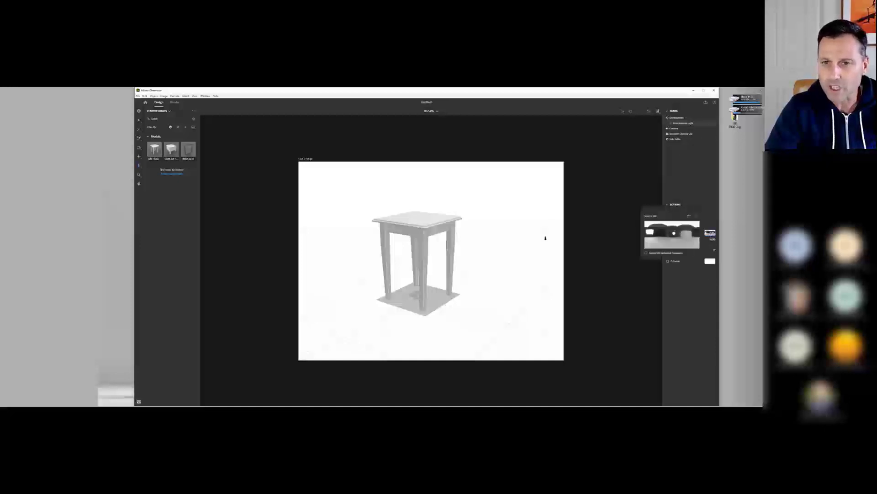
{"action": "left_click", "coordinate": [692, 242]}
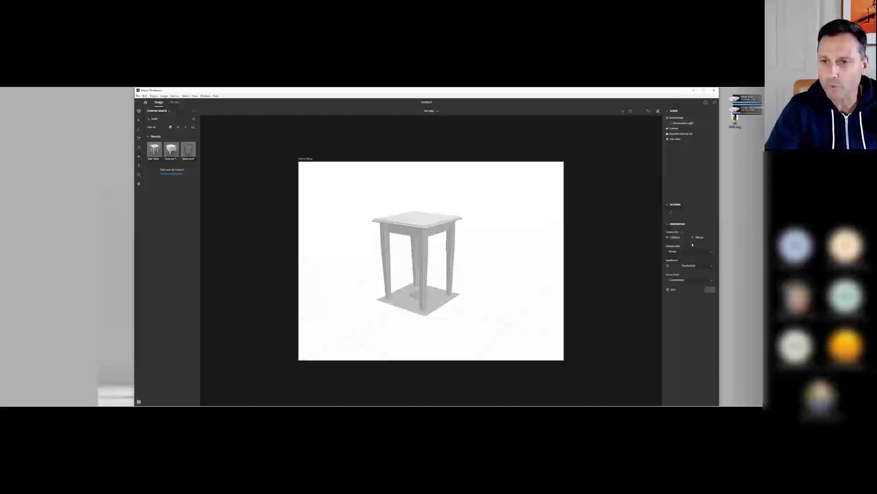
{"action": "left_click", "coordinate": [686, 124]}
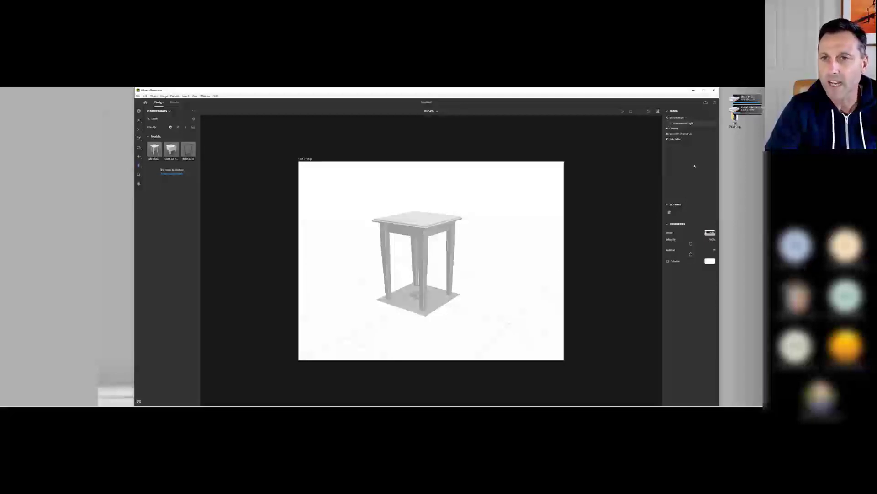
{"action": "left_click", "coordinate": [676, 135]}
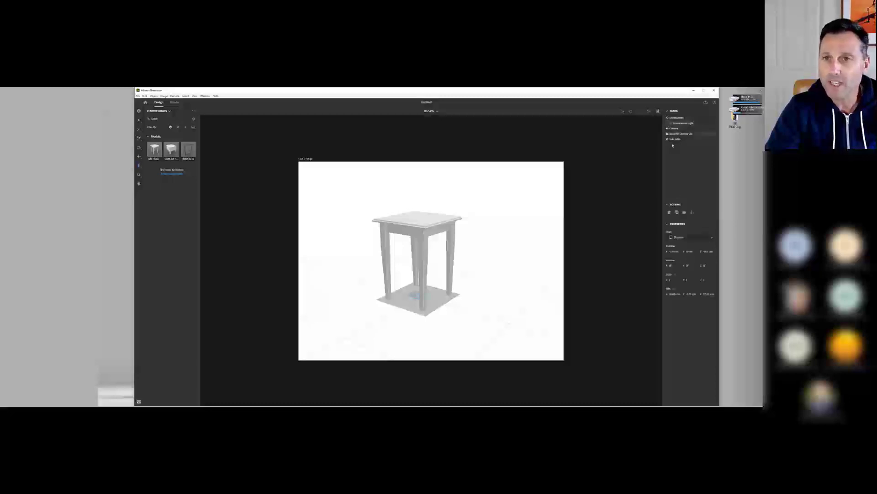
- Raise the box with the opened lid from the ground up to the side table's tabletop
{"action": "left_click", "coordinate": [673, 140]}
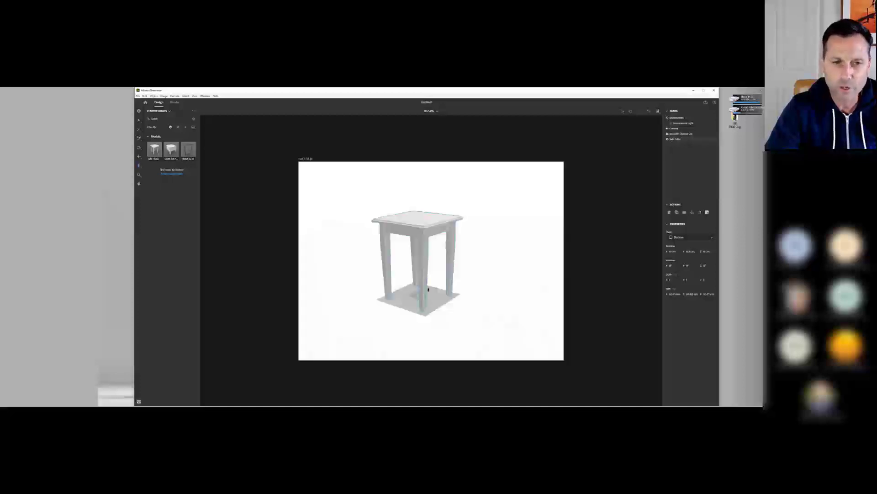
{"action": "left_click", "coordinate": [679, 134]}
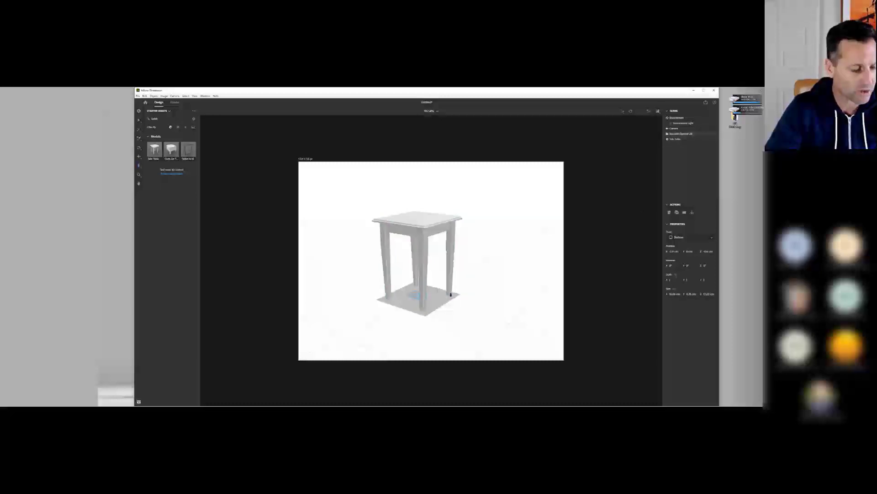
{"action": "left_click_drag", "start_coordinate": [451, 294], "coordinate": [443, 306]}
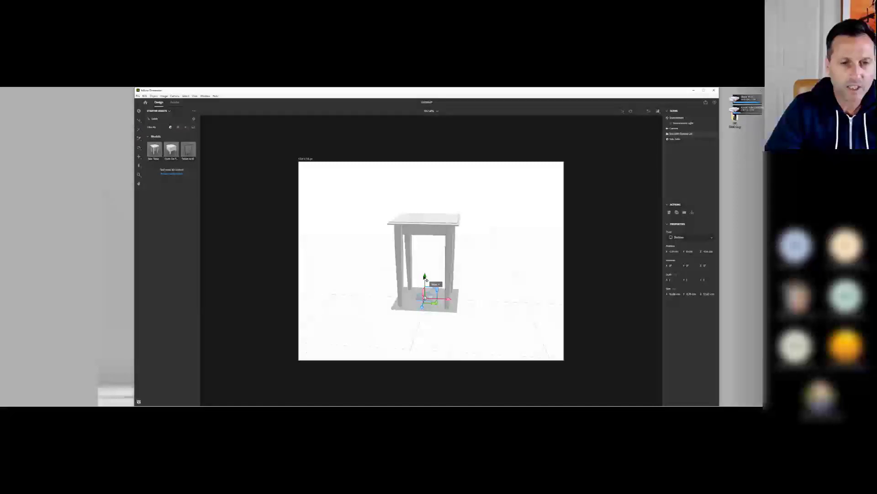
{"action": "left_click_drag", "start_coordinate": [427, 280], "coordinate": [432, 195]}
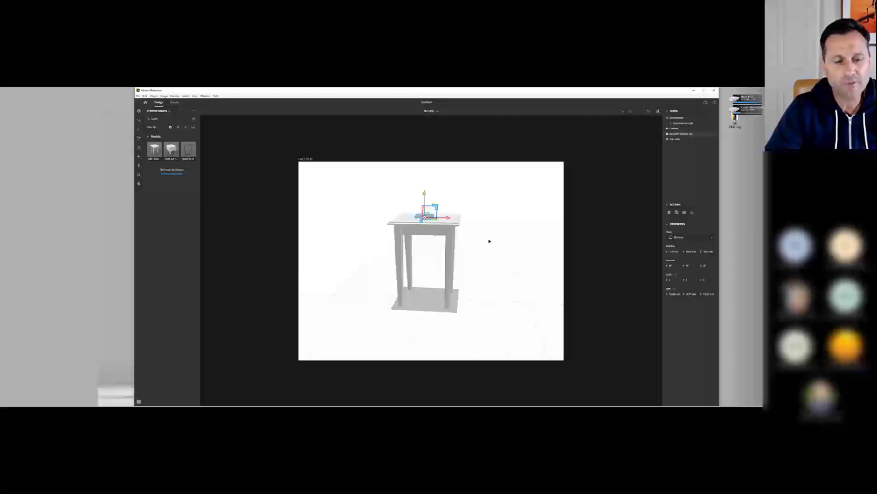
- Frame the box up close and fine-tune its height so it rests on the tabletop
{"action": "key", "text": "f"}
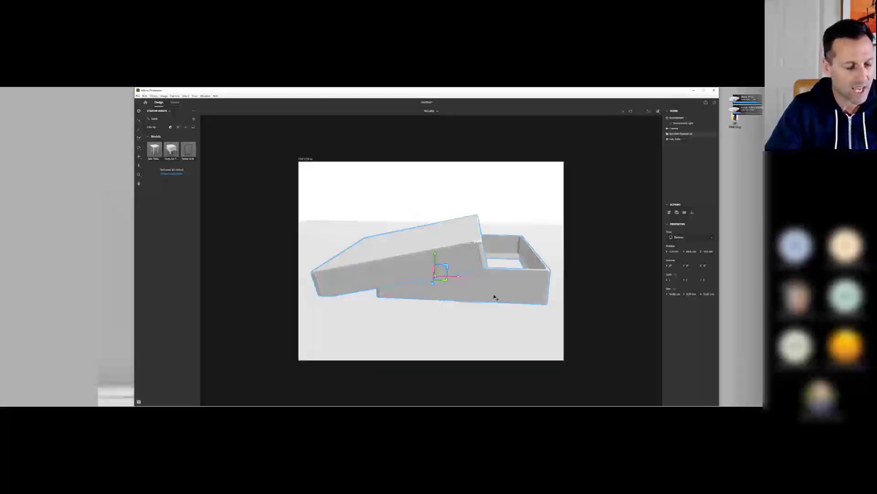
{"action": "scroll", "coordinate": [464, 309], "scroll_direction": "up", "scroll_amount": 1}
{"action": "scroll", "coordinate": [474, 332], "scroll_direction": "down", "scroll_amount": 4}
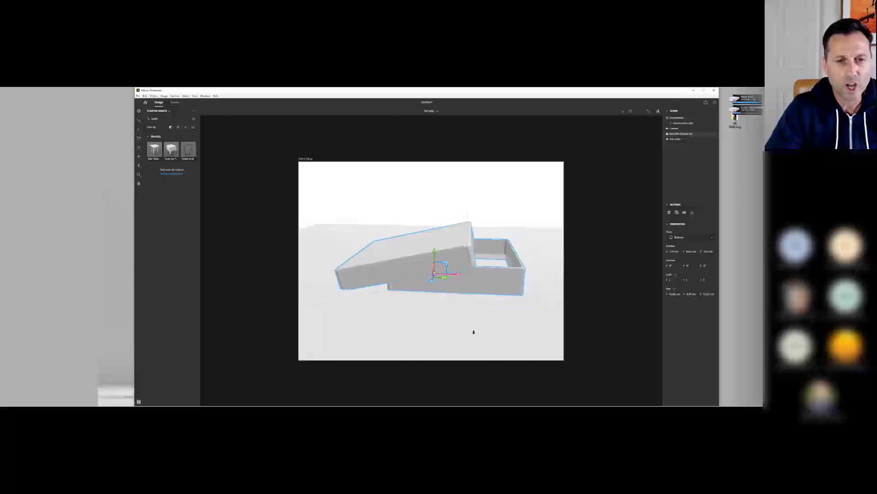
{"action": "right_click_drag", "start_coordinate": [474, 333], "coordinate": [474, 352], "text": "alt"}
{"action": "right_click_drag", "start_coordinate": [437, 308], "coordinate": [442, 293]}
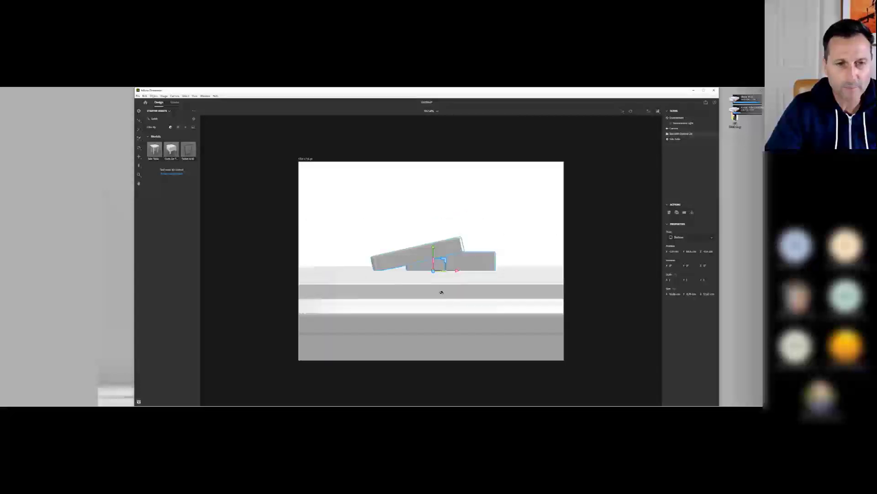
{"action": "mouse_move", "coordinate": [432, 245]}
{"action": "left_mouse_down"}
{"action": "mouse_move", "coordinate": [431, 274]}
{"action": "mouse_move", "coordinate": [435, 238]}
{"action": "mouse_move", "coordinate": [437, 245]}
{"action": "left_mouse_up"}
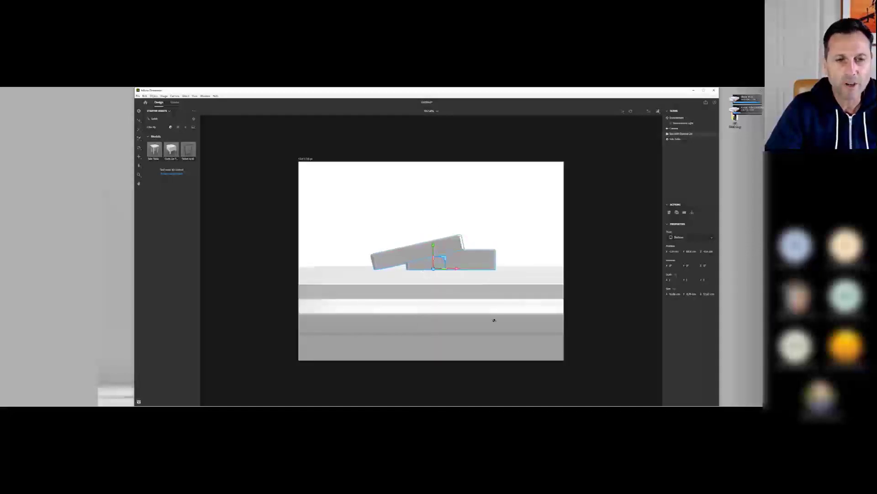
{"action": "right_click_drag", "start_coordinate": [493, 321], "coordinate": [415, 272]}
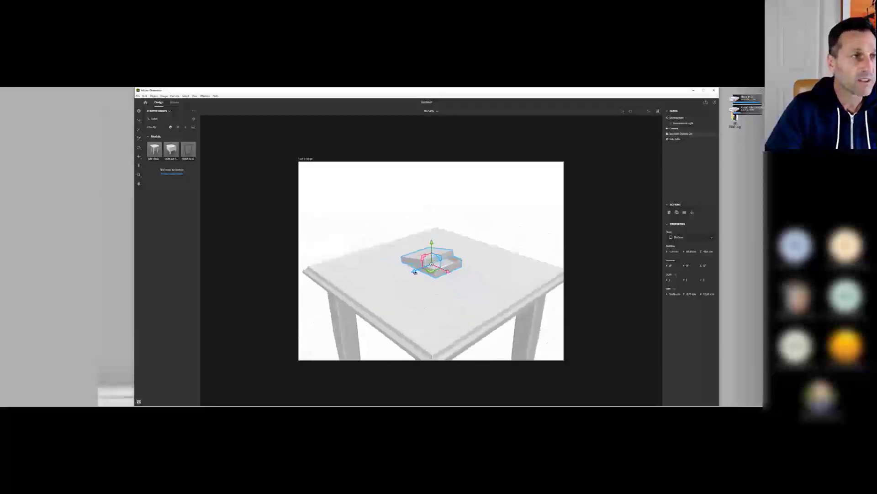
- Review the General preferences and the shortcut presets for camera navigation, keeping the Substance preset
{"action": "left_click", "coordinate": [145, 96]}
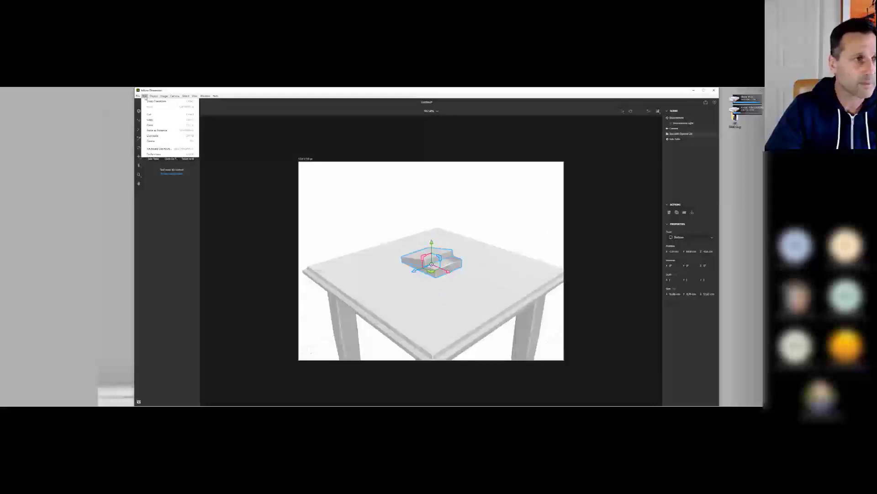
{"action": "left_click", "coordinate": [157, 155]}
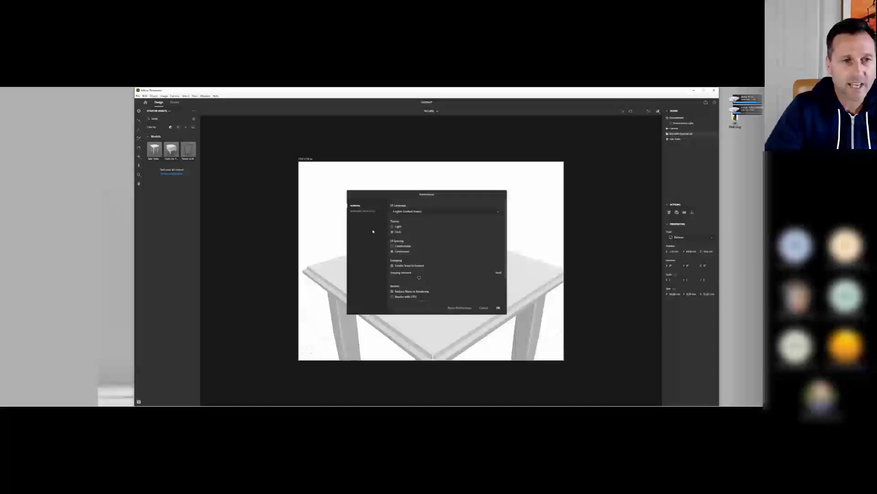
{"action": "scroll", "coordinate": [441, 263], "scroll_direction": "down", "scroll_amount": 2}
{"action": "scroll", "coordinate": [431, 256], "scroll_direction": "up", "scroll_amount": 2}
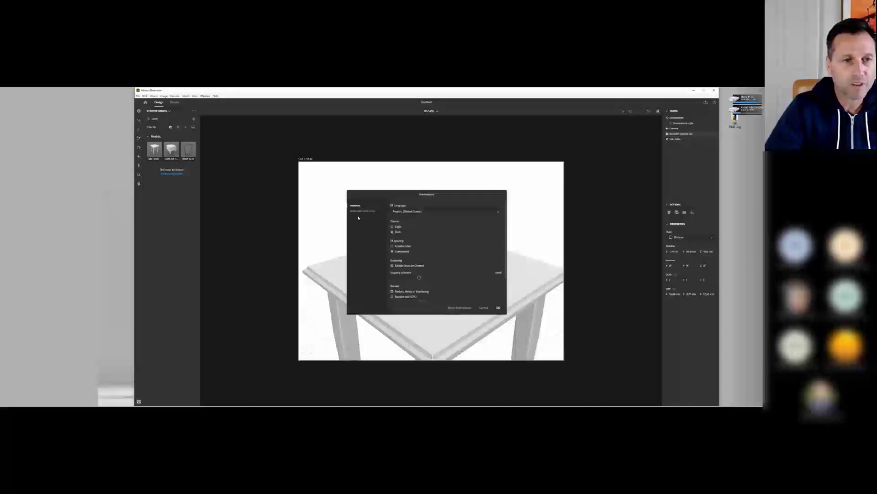
{"action": "left_click", "coordinate": [361, 211]}
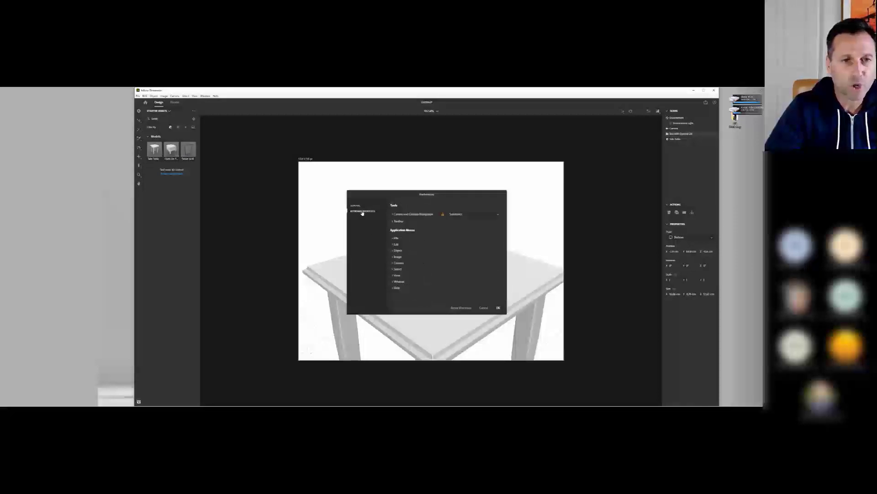
{"action": "left_click", "coordinate": [457, 217]}
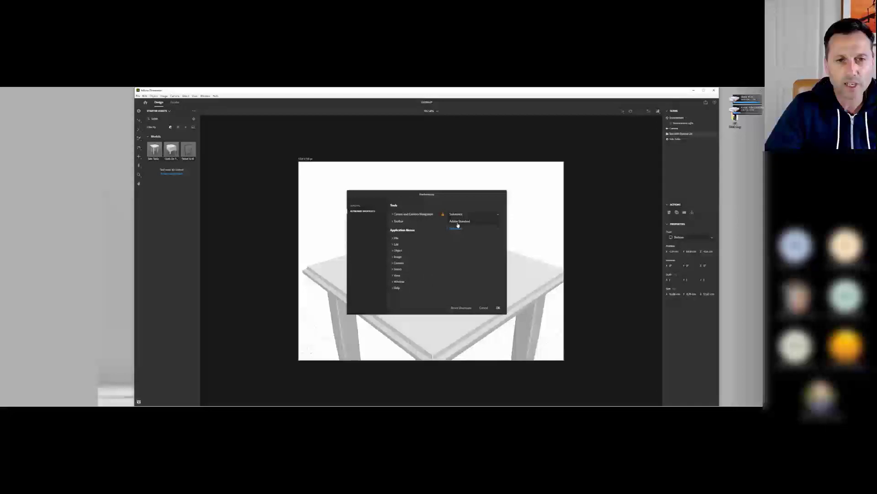
{"action": "left_click", "coordinate": [458, 229]}
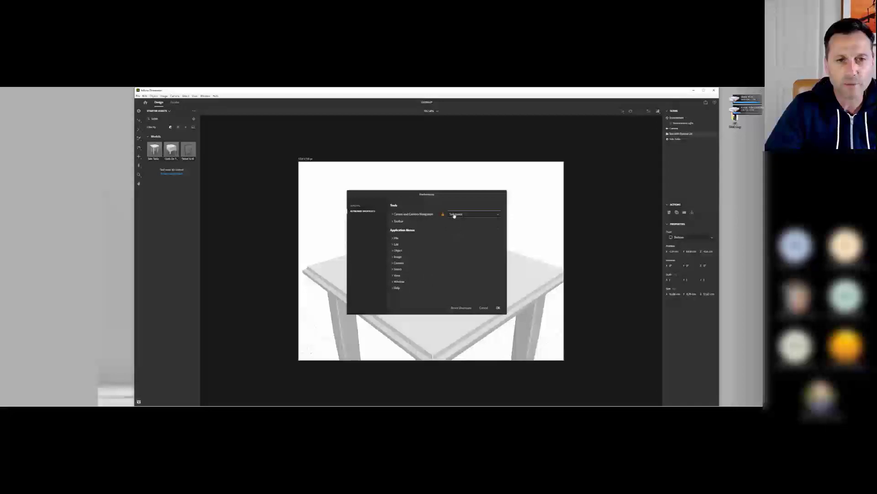
{"action": "left_click", "coordinate": [499, 308]}
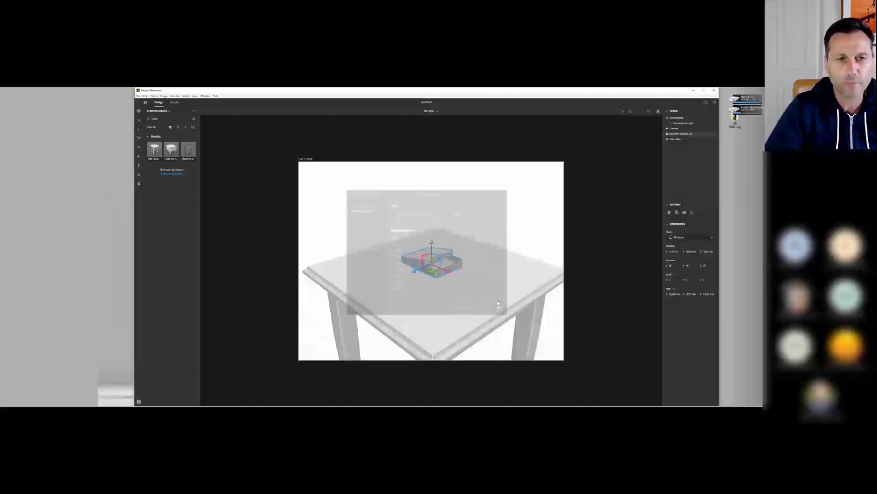
- Slide the opened box across the tabletop towards the table's near edge, with the table and its legs in view
{"action": "left_click_drag", "start_coordinate": [492, 300], "coordinate": [460, 303], "text": "alt"}
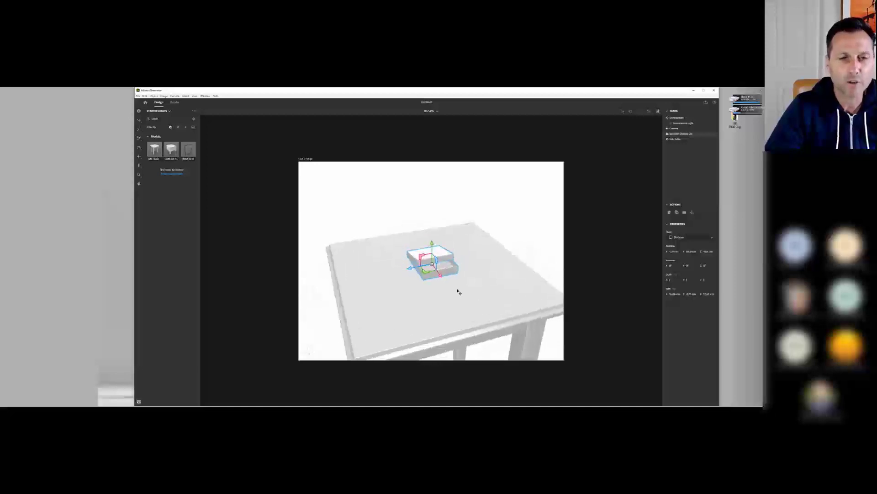
{"action": "scroll", "coordinate": [457, 290], "scroll_direction": "down", "scroll_amount": 4}
{"action": "scroll", "coordinate": [457, 290], "scroll_direction": "down", "scroll_amount": 2}
{"action": "middle_click_drag", "start_coordinate": [440, 309], "coordinate": [451, 262]}
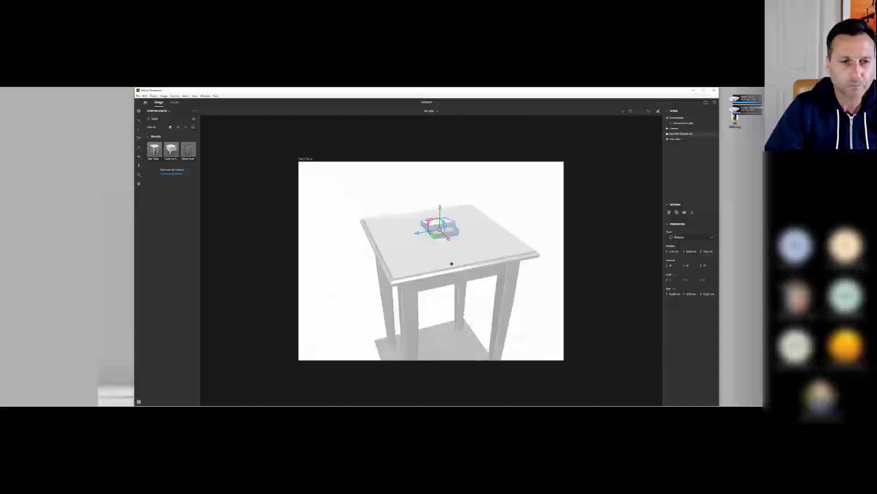
{"action": "right_click_drag", "start_coordinate": [451, 262], "coordinate": [416, 299]}
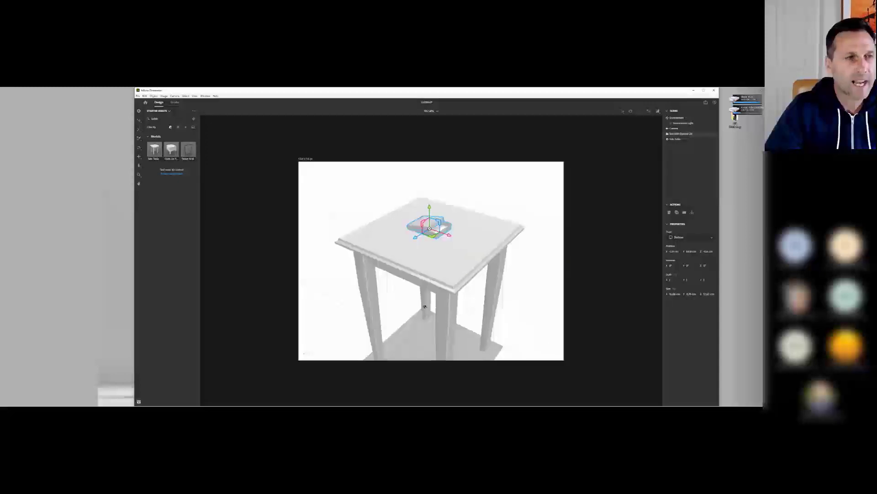
{"action": "mouse_move", "coordinate": [417, 234]}
{"action": "left_mouse_down"}
{"action": "mouse_move", "coordinate": [399, 240]}
{"action": "mouse_move", "coordinate": [406, 240]}
{"action": "left_mouse_up"}
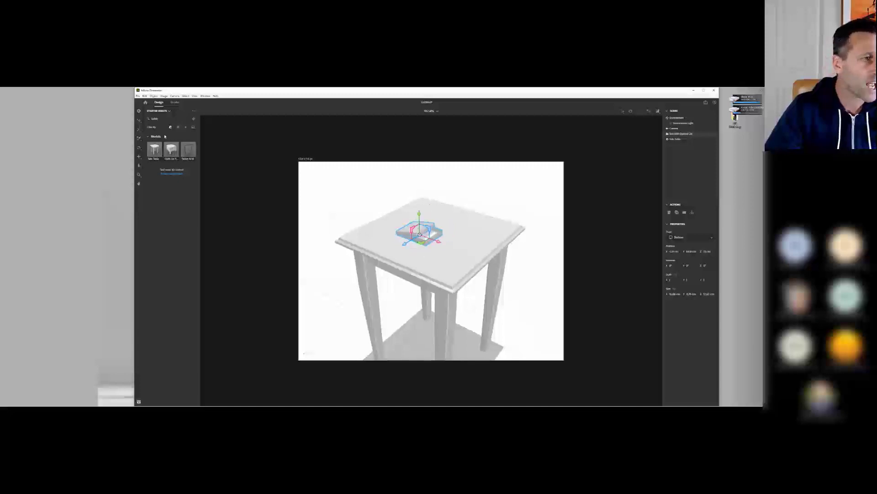
- Clear the asset search, place the cube box model on the tabletop and arrange it beside the opened box
{"action": "left_click", "coordinate": [193, 119]}
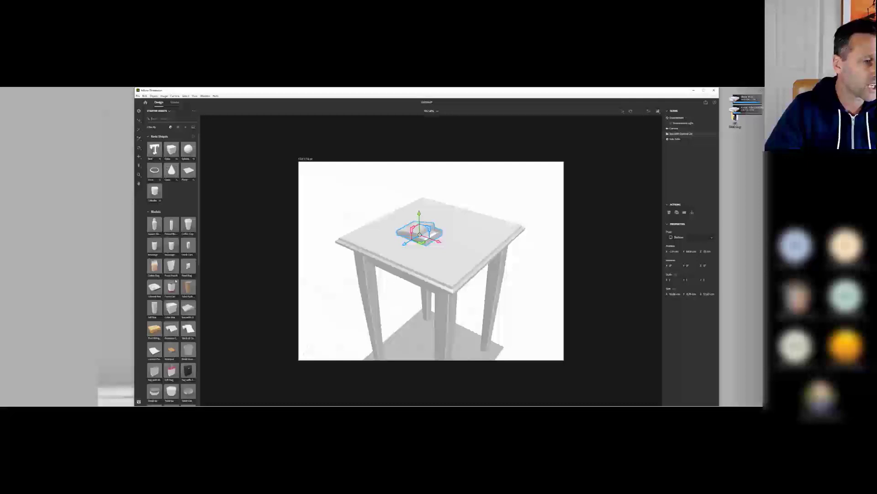
{"action": "left_click_drag", "start_coordinate": [170, 302], "coordinate": [451, 260]}
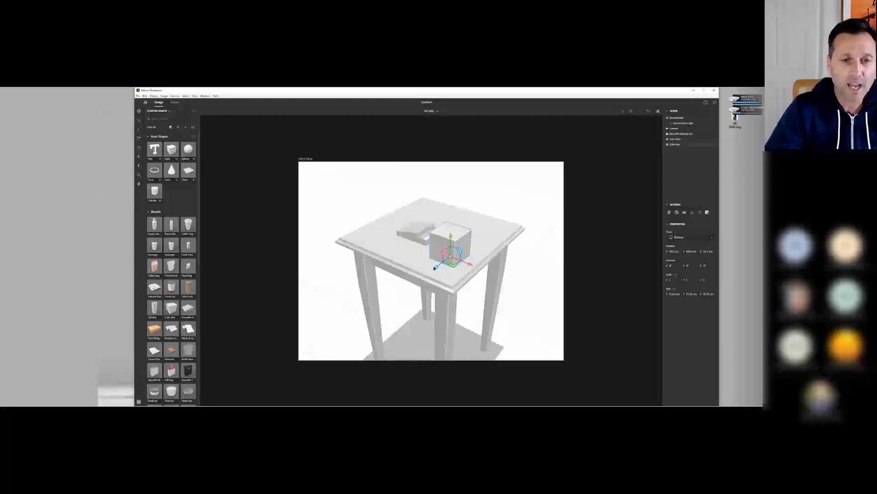
{"action": "left_click_drag", "start_coordinate": [436, 266], "coordinate": [458, 254]}
{"action": "left_click", "coordinate": [426, 240]}
{"action": "left_click", "coordinate": [458, 253]}
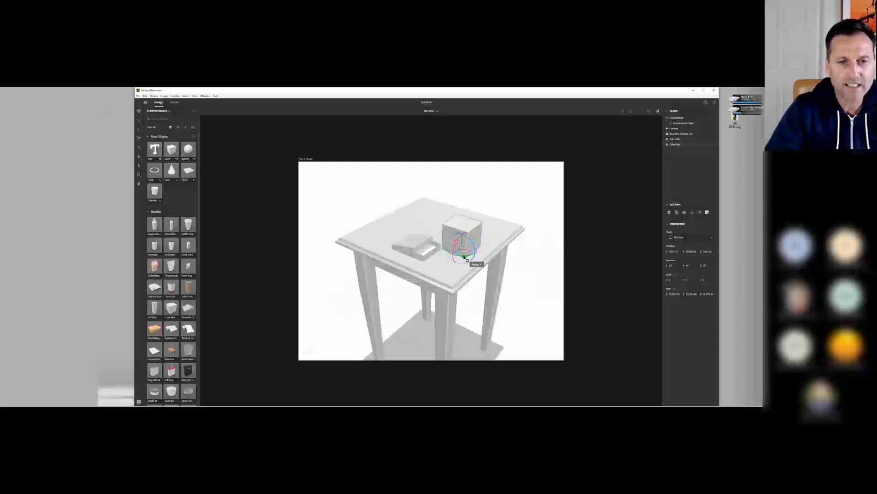
- Rotate the cube box about its vertical axis, undo a trial rotation, and adjust its placement on the tabletop
{"action": "mouse_move", "coordinate": [467, 259]}
{"action": "left_mouse_down"}
{"action": "mouse_move", "coordinate": [484, 254]}
{"action": "mouse_move", "coordinate": [458, 255]}
{"action": "left_mouse_up"}
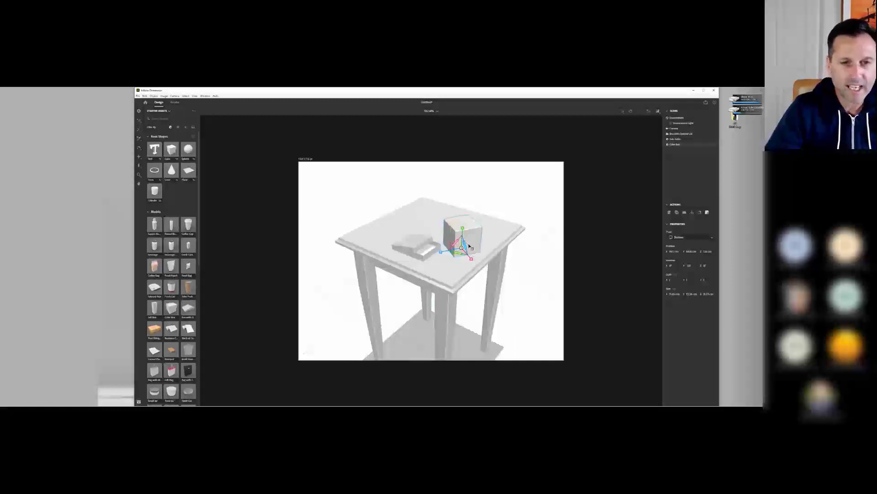
{"action": "left_click_drag", "start_coordinate": [466, 248], "coordinate": [468, 248]}
{"action": "key", "text": "ctrl+z"}
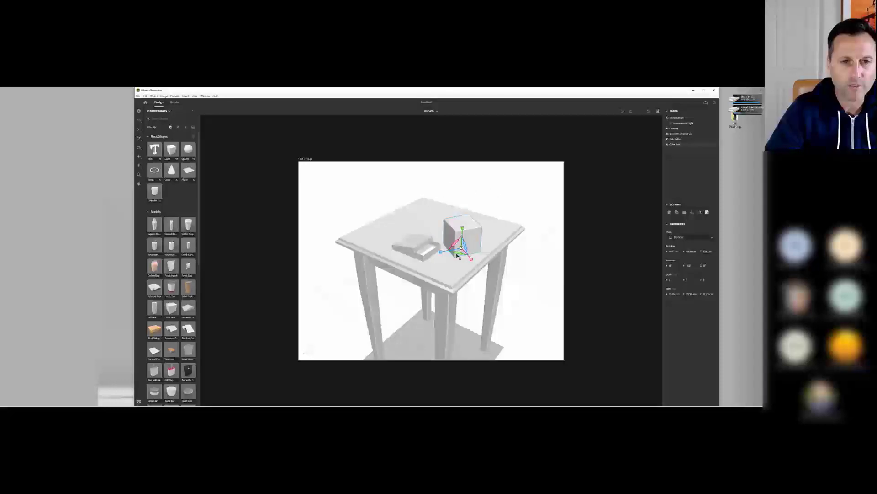
{"action": "mouse_move", "coordinate": [450, 260]}
{"action": "left_mouse_down"}
{"action": "mouse_move", "coordinate": [457, 247]}
{"action": "mouse_move", "coordinate": [462, 252]}
{"action": "left_mouse_up"}
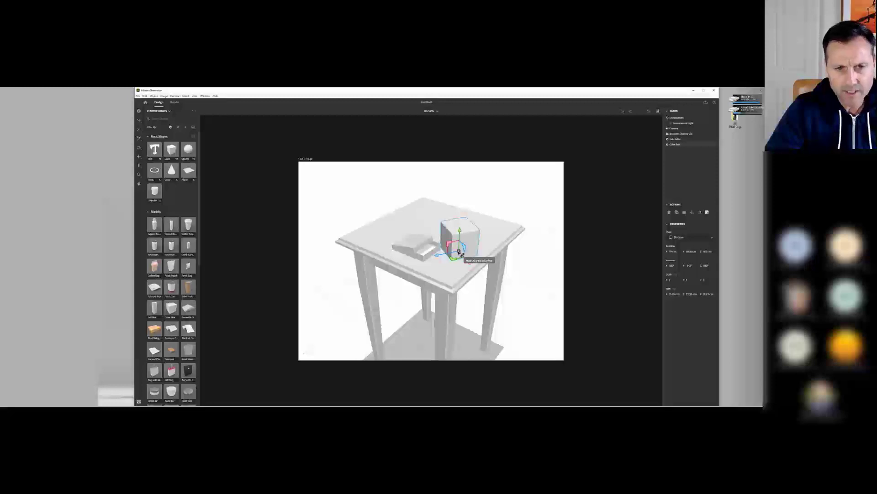
{"action": "left_click_drag", "start_coordinate": [463, 242], "coordinate": [455, 264]}
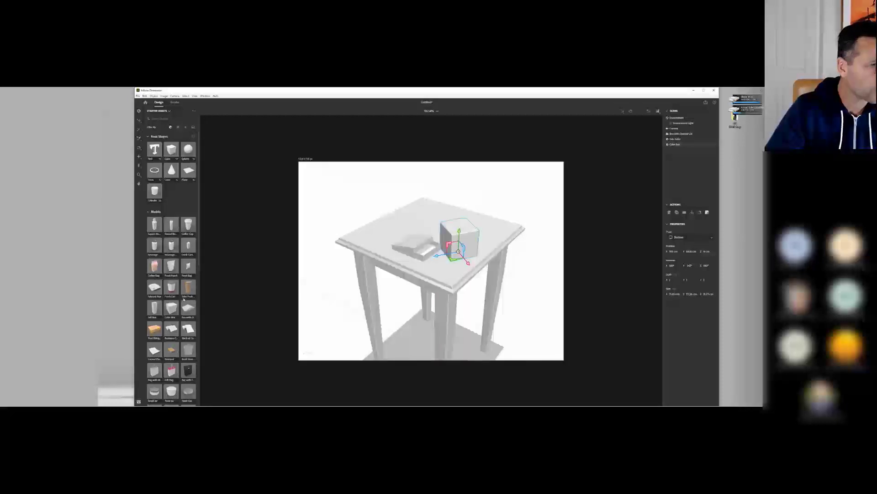
- Search the starter assets for "caps" and clear the search term again
{"action": "left_click", "coordinate": [157, 119]}
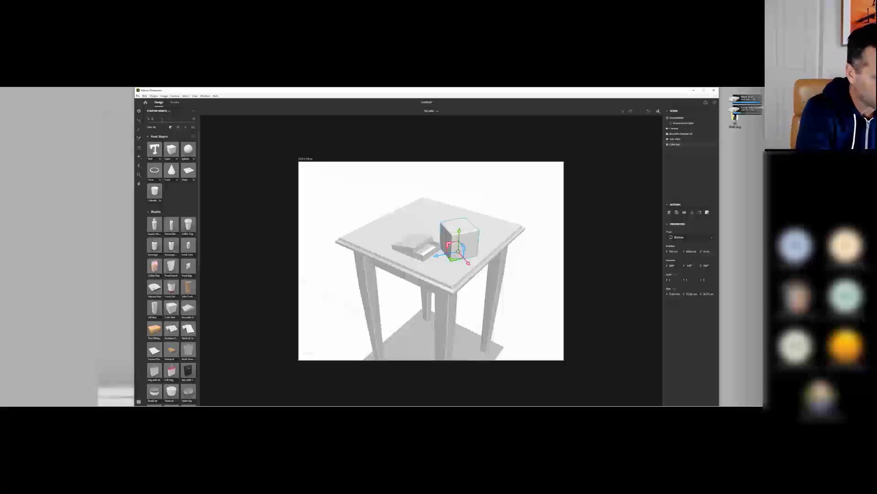
{"action": "type", "text": "caps"}
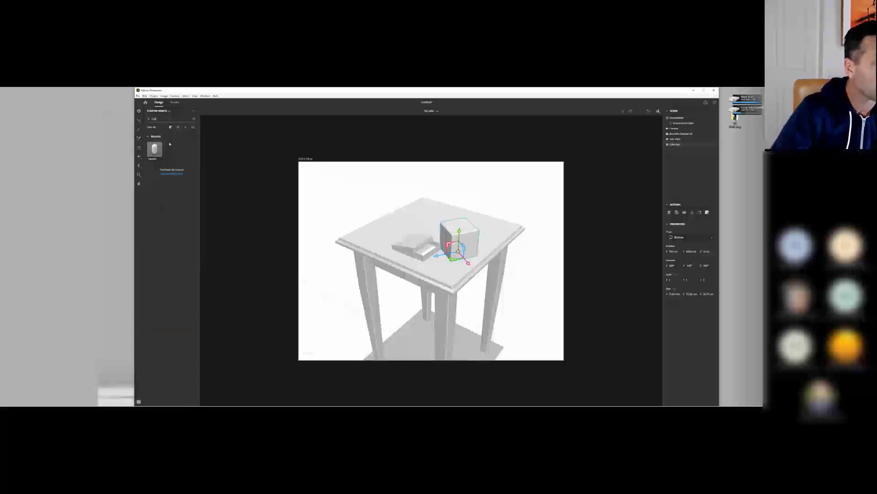
{"action": "key", "text": "BackSpace"}
{"action": "key", "text": "BackSpace"}
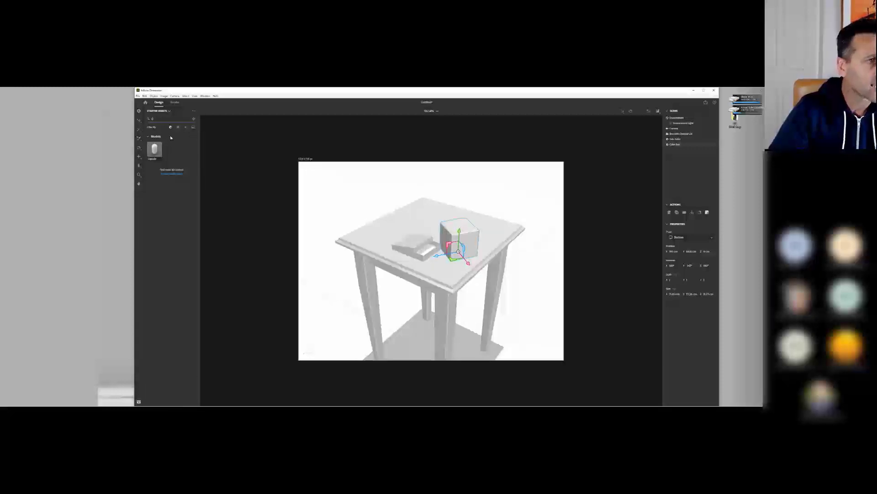
{"action": "key", "text": "BackSpace"}
{"action": "key", "text": "BackSpace"}
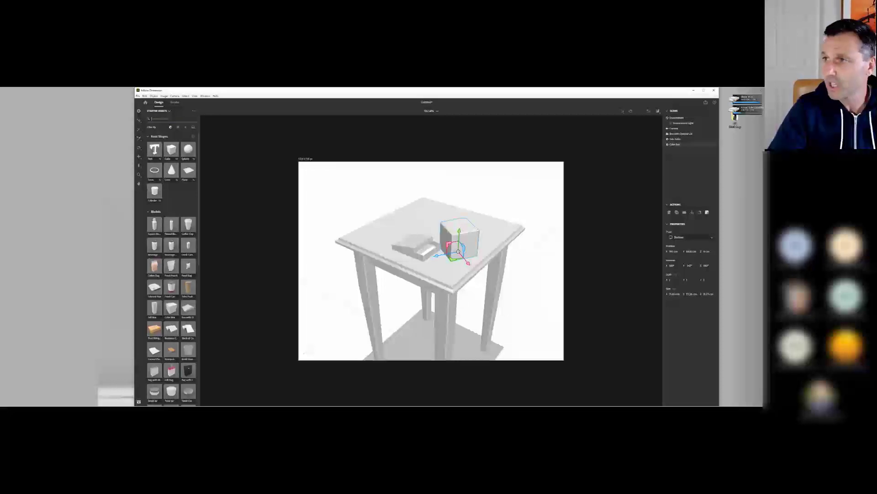
- Switch to Adobe Stock in the browser, search the 3D category for "Cap" and browse the models
{"action": "left_click_drag", "start_coordinate": [320, 404], "coordinate": [330, 88]}
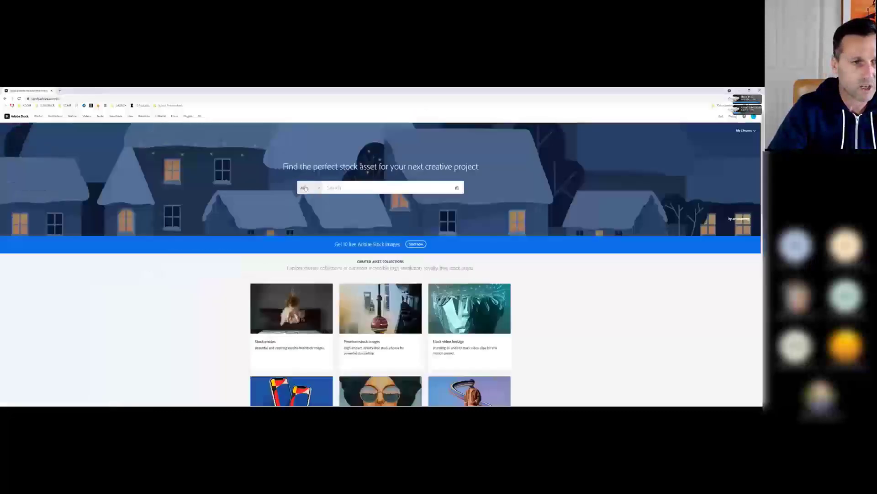
{"action": "left_click", "coordinate": [305, 188]}
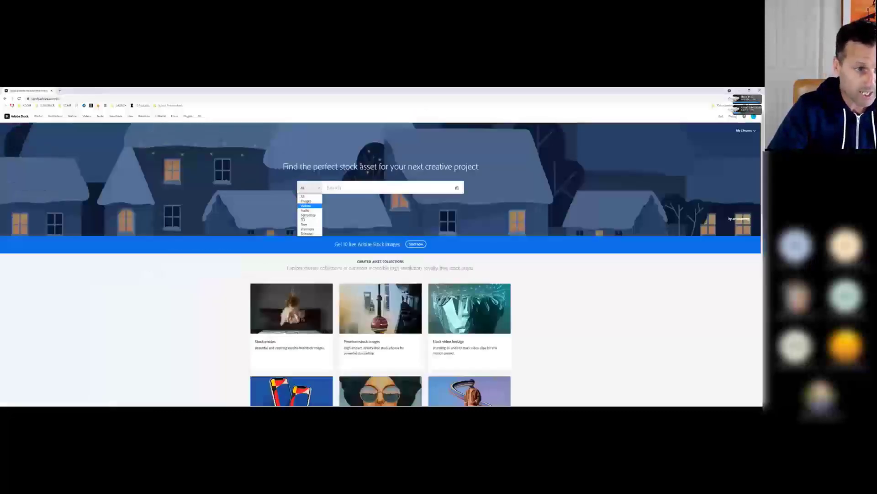
{"action": "left_click", "coordinate": [306, 219]}
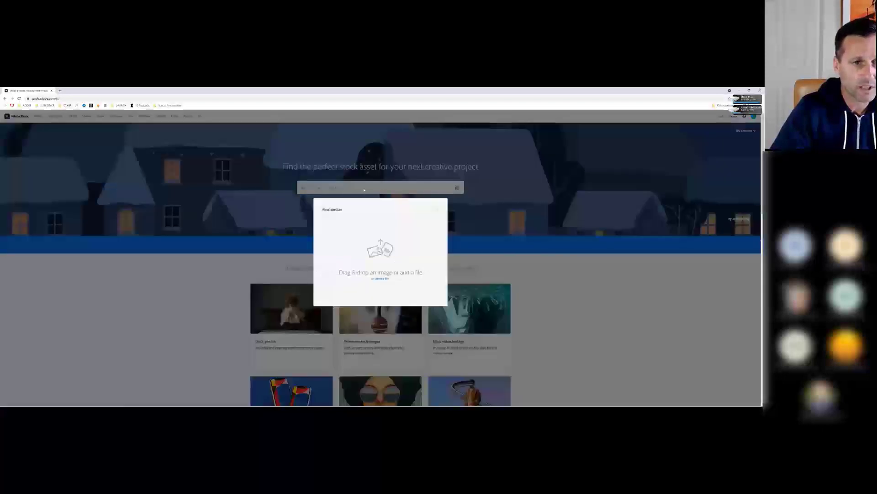
{"action": "left_click", "coordinate": [374, 189]}
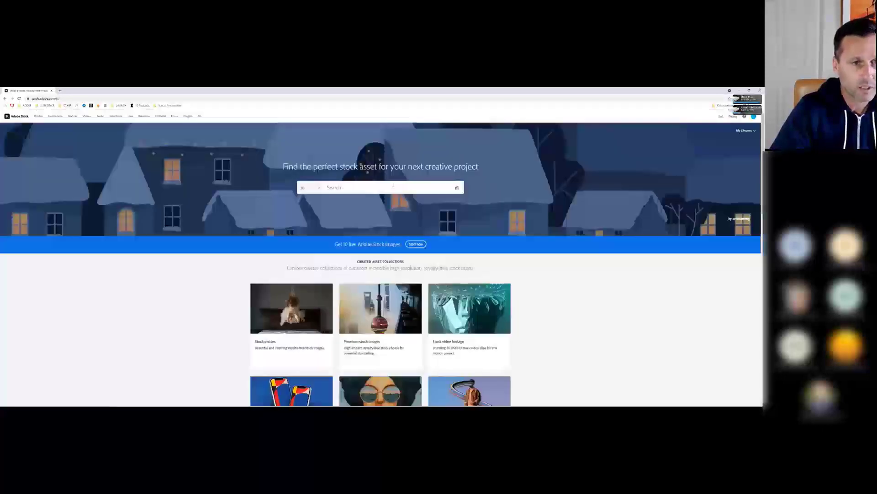
{"action": "type", "text": "c"}
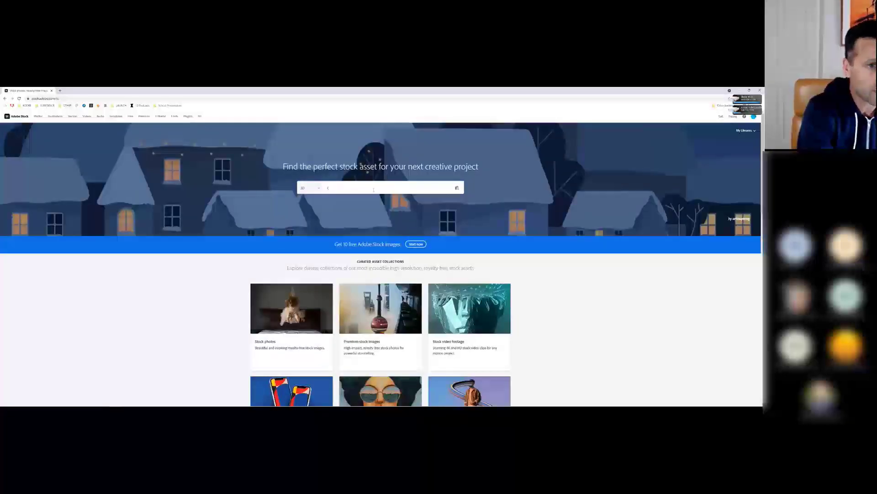
{"action": "key", "text": "BackSpace"}
{"action": "type", "text": "c"}
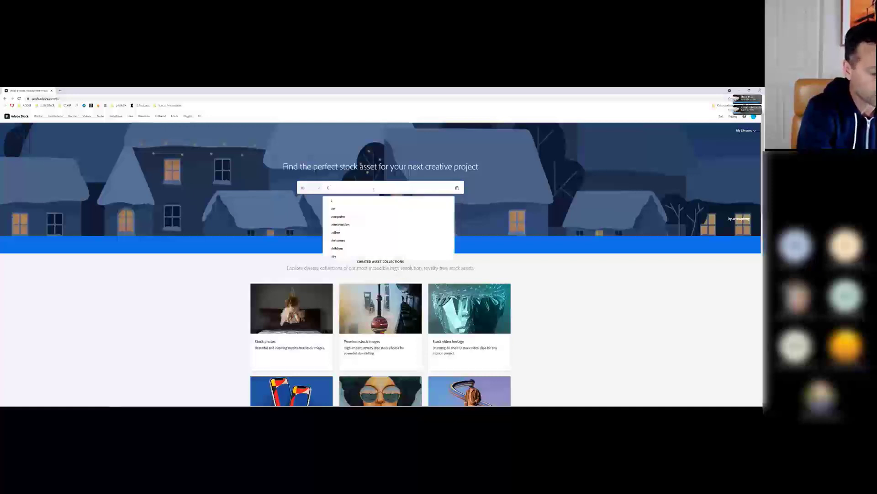
{"action": "type", "text": "ap"}
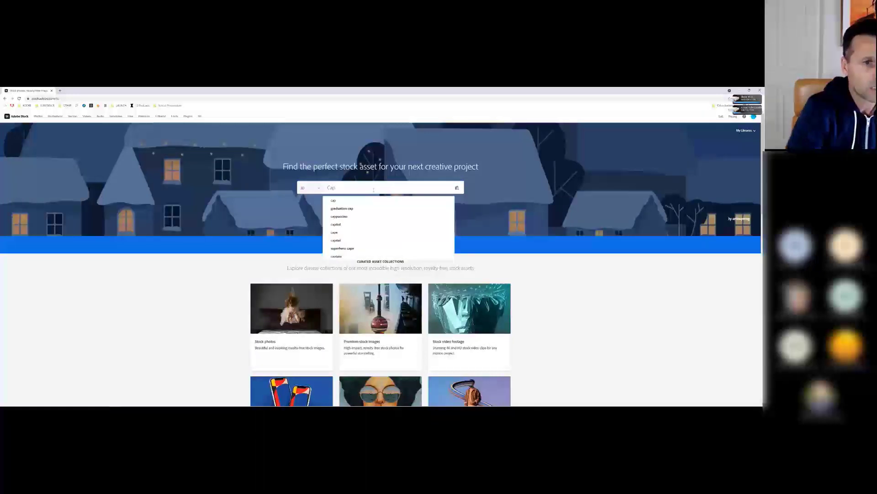
{"action": "key", "text": "Return"}
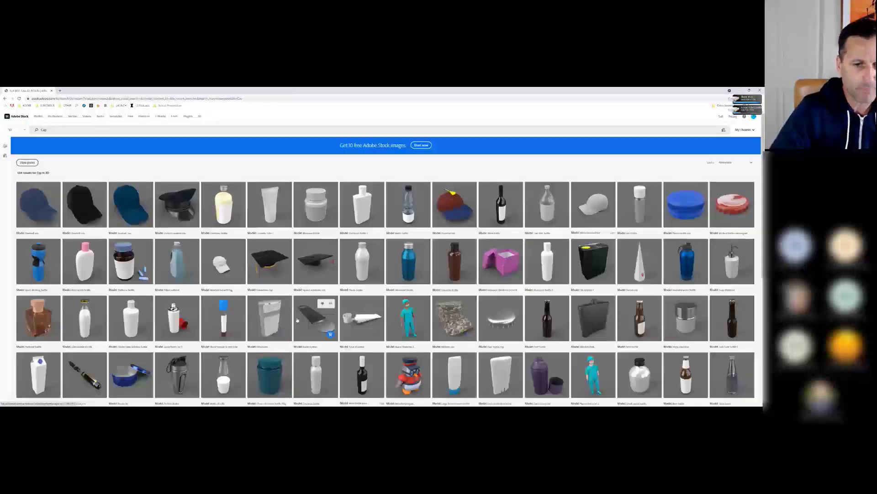
{"action": "scroll", "coordinate": [274, 320], "scroll_direction": "down", "scroll_amount": 3}
{"action": "scroll", "coordinate": [297, 320], "scroll_direction": "up", "scroll_amount": 3}
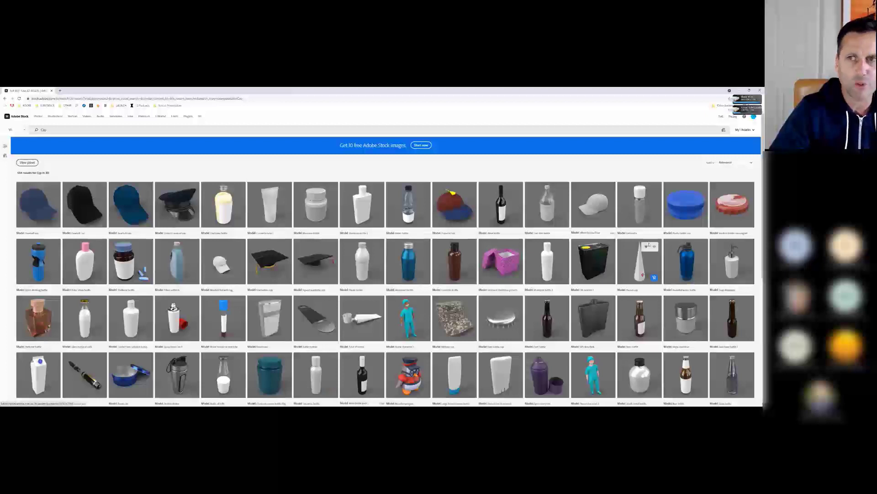
- Switch back to Adobe Dimension and import baseball_cap.fbx as a 3D model from the client presentation's models folder
{"action": "left_click", "coordinate": [740, 90]}
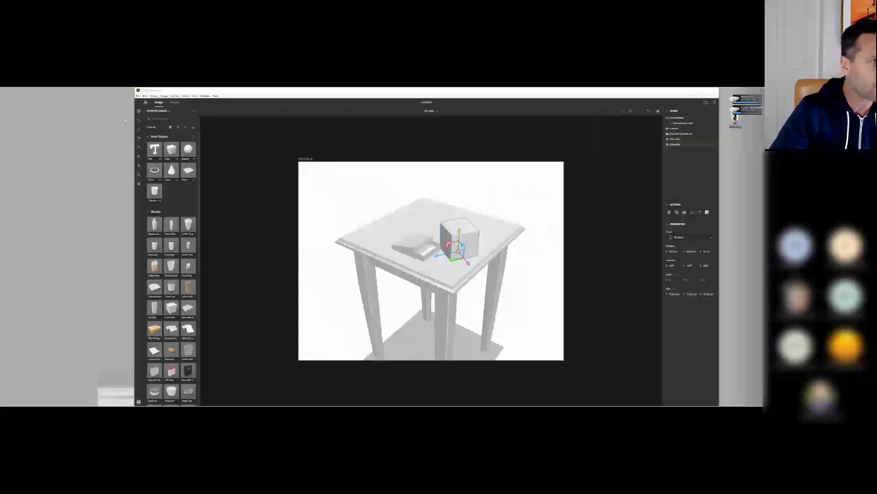
{"action": "left_click", "coordinate": [140, 111]}
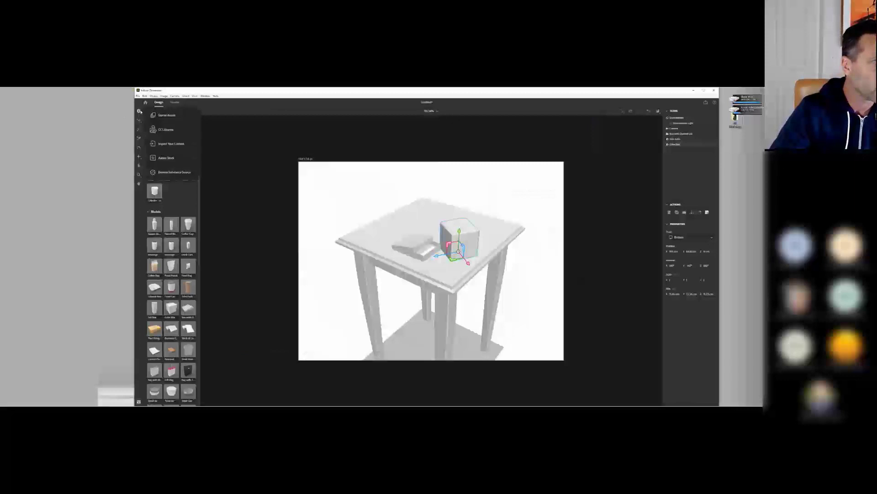
{"action": "left_click", "coordinate": [175, 144]}
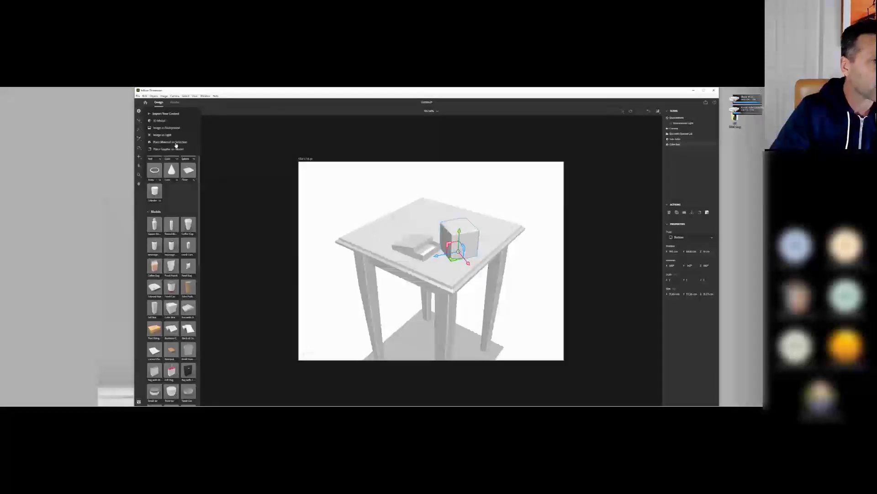
{"action": "left_click", "coordinate": [159, 121]}
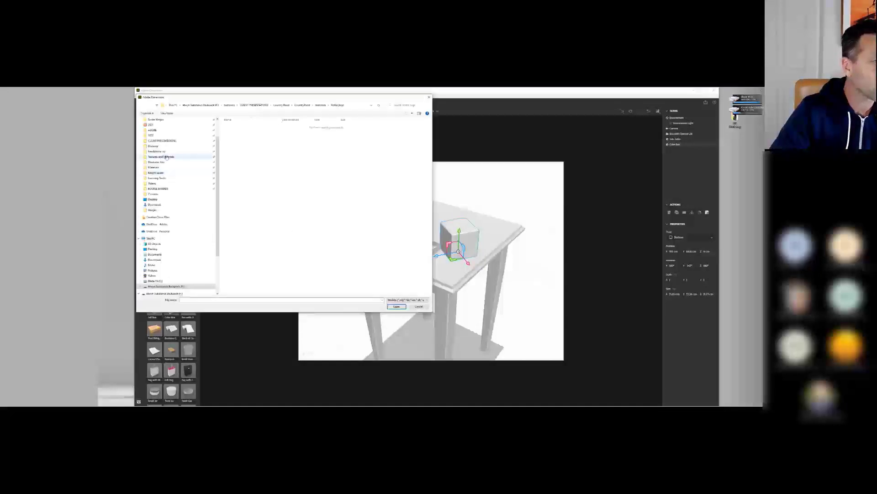
{"action": "left_click", "coordinate": [163, 141]}
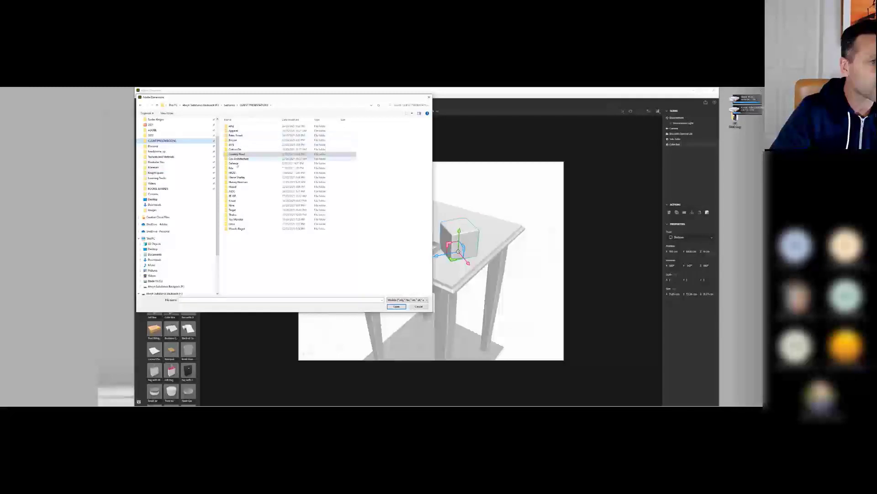
{"action": "double_click", "coordinate": [235, 149]}
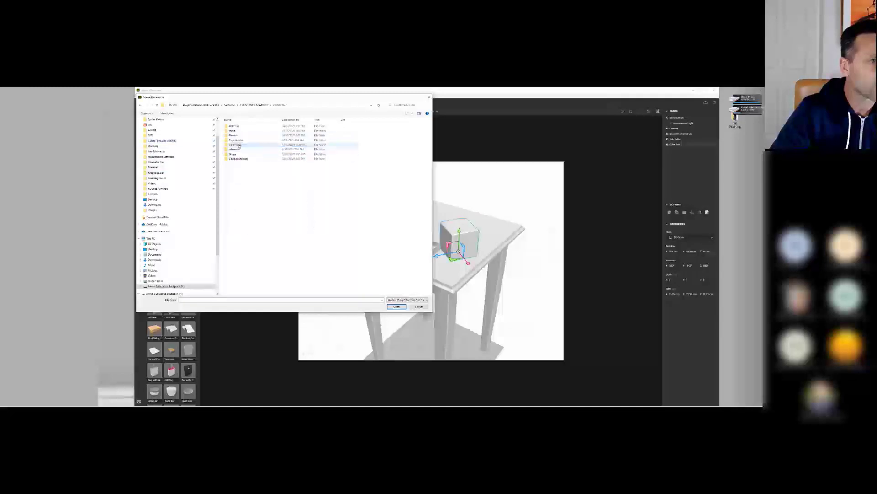
{"action": "double_click", "coordinate": [234, 136]}
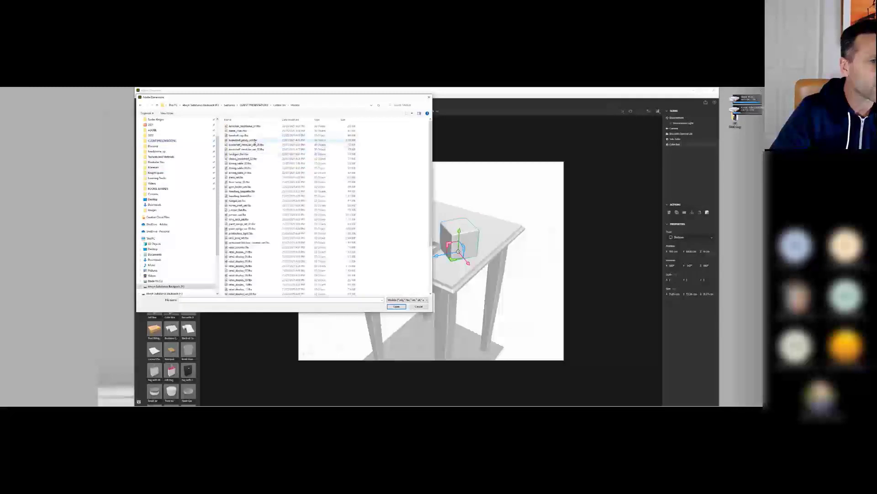
{"action": "left_click", "coordinate": [243, 135]}
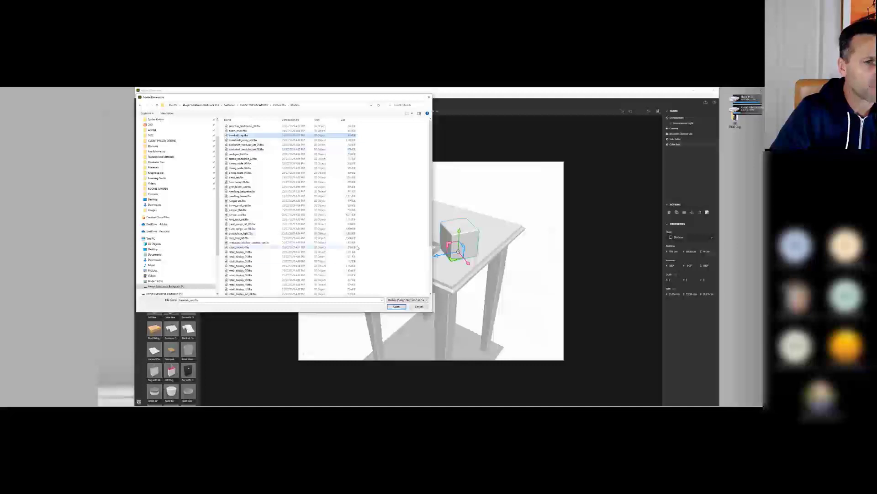
{"action": "left_click", "coordinate": [397, 306]}
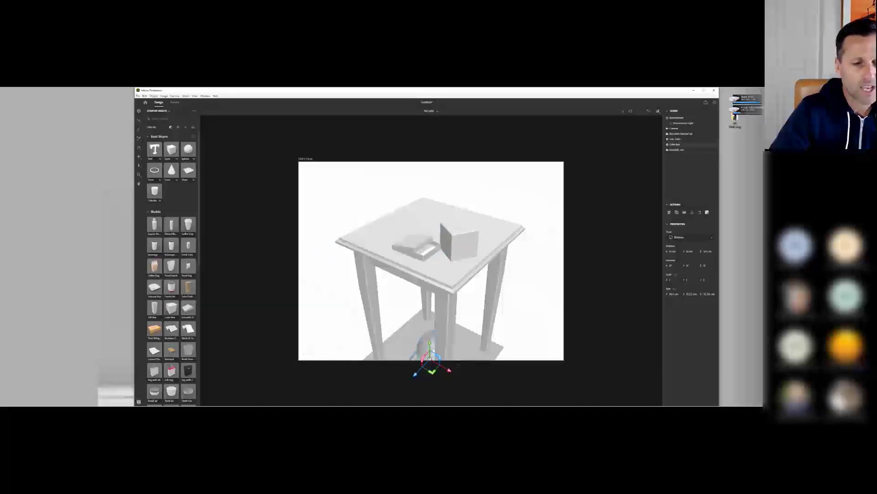
- Raise the baseball cap from the floor onto the tabletop and rotate it about its vertical axis
{"action": "left_click_drag", "start_coordinate": [429, 343], "coordinate": [424, 211]}
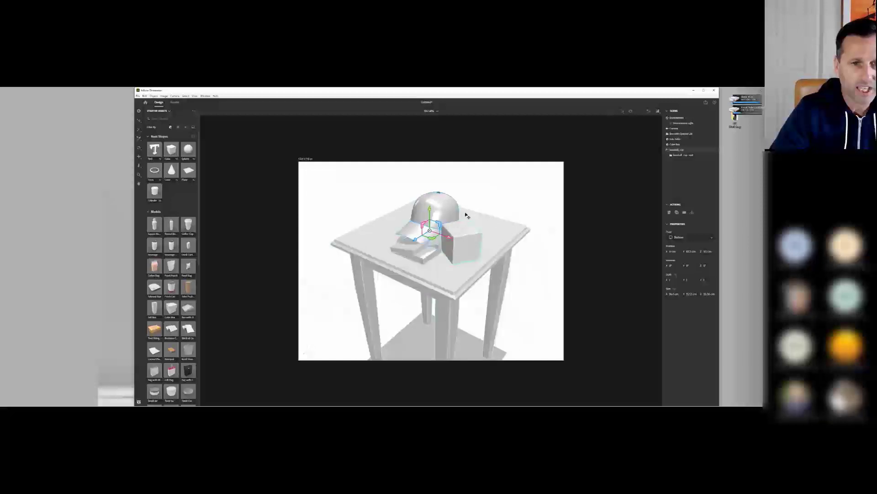
{"action": "key", "text": "f"}
{"action": "scroll", "coordinate": [511, 306], "scroll_direction": "up", "scroll_amount": 3}
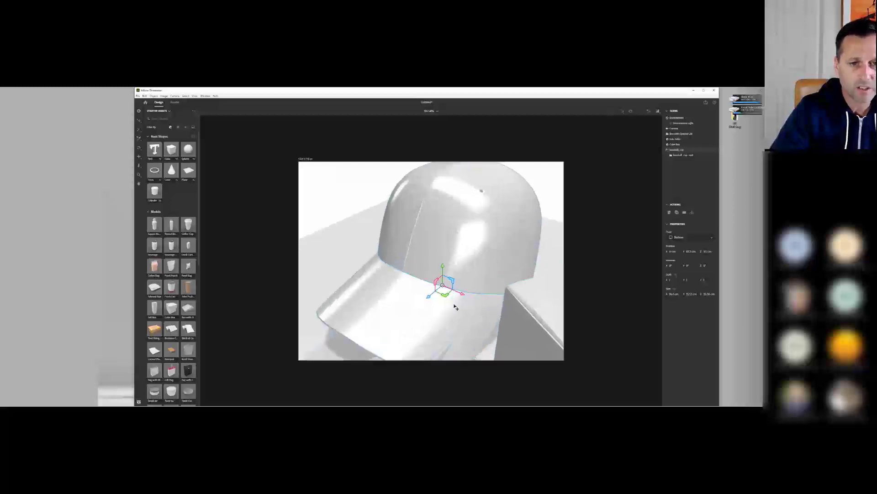
{"action": "mouse_move", "coordinate": [435, 293]}
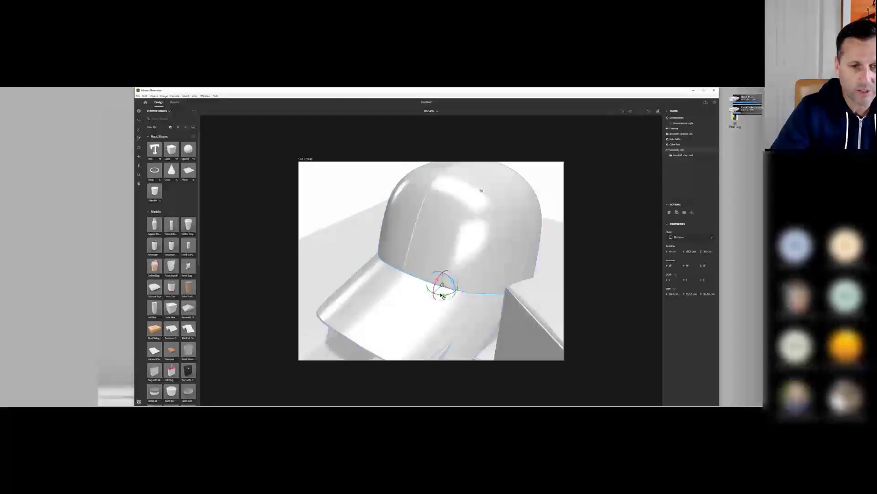
{"action": "left_click_drag", "start_coordinate": [441, 296], "coordinate": [479, 265]}
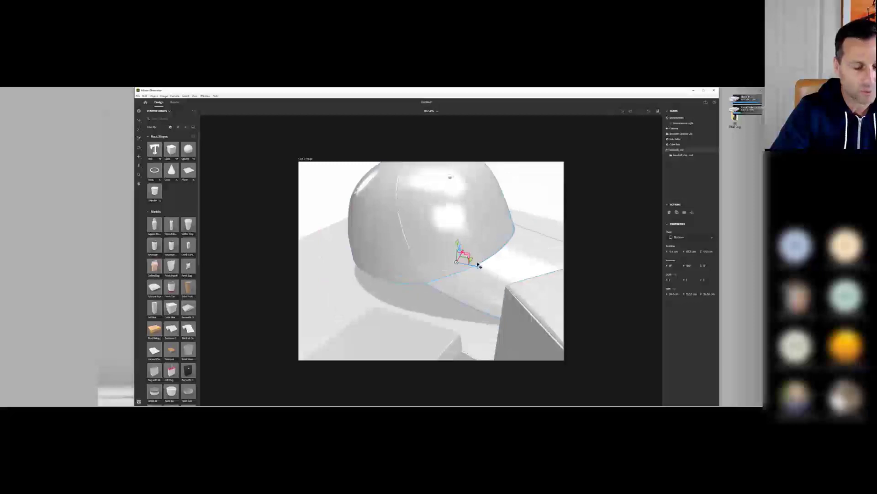
- Slide the baseball cap to the free area of the tabletop away from the boxes and adjust its rotation
{"action": "scroll", "coordinate": [499, 332], "scroll_direction": "down", "scroll_amount": 5}
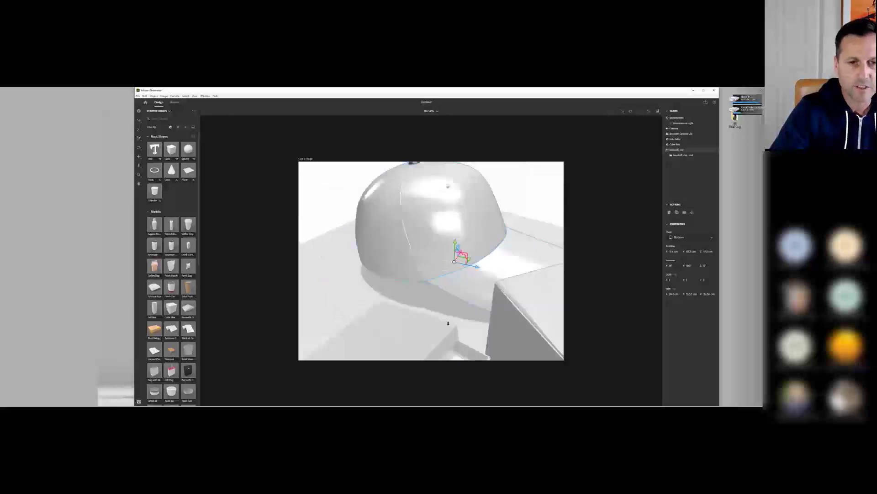
{"action": "scroll", "coordinate": [472, 299], "scroll_direction": "down", "scroll_amount": 5}
{"action": "right_click_drag", "start_coordinate": [472, 316], "coordinate": [374, 304]}
{"action": "left_click_drag", "start_coordinate": [462, 279], "coordinate": [498, 286]}
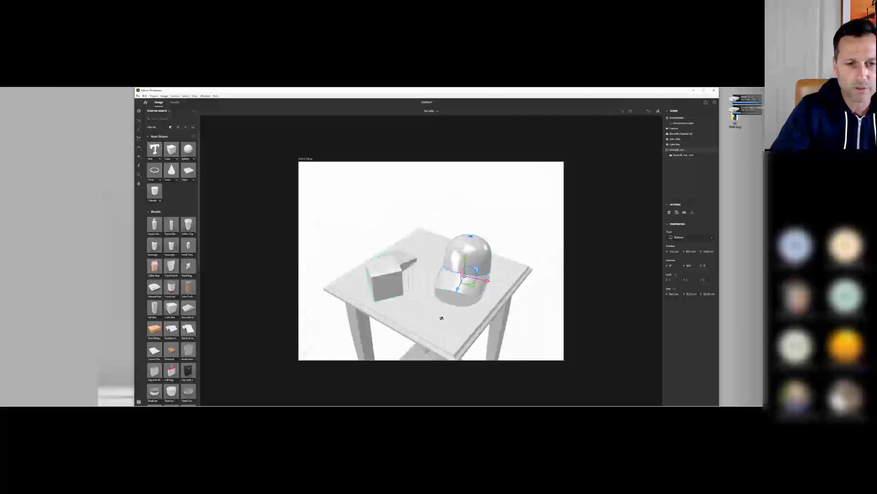
{"action": "right_click_drag", "start_coordinate": [442, 313], "coordinate": [478, 280]}
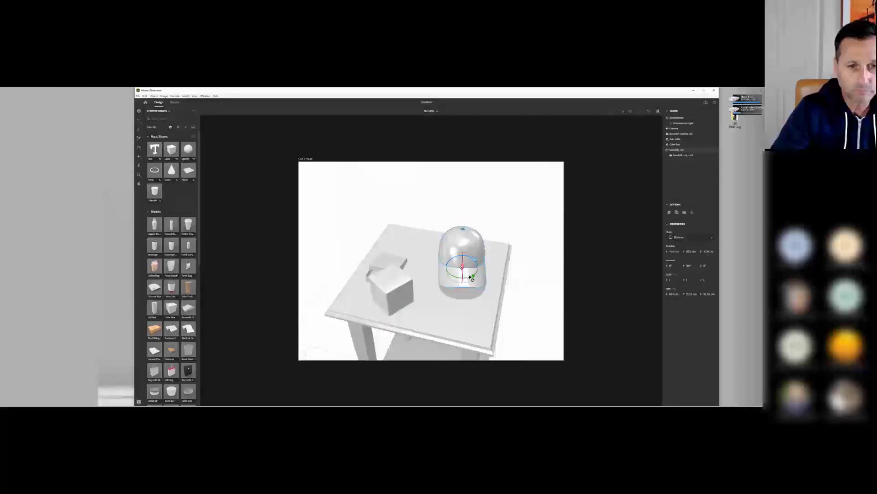
{"action": "left_click_drag", "start_coordinate": [469, 279], "coordinate": [487, 284]}
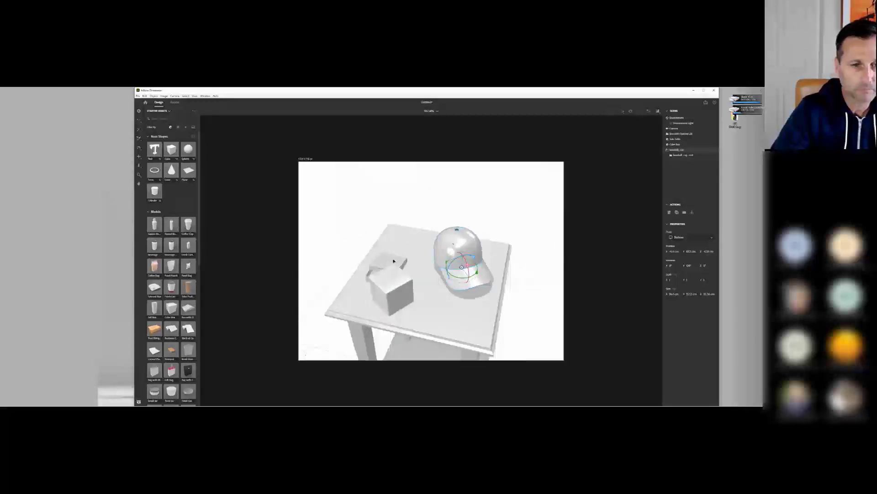
- Move the opened box and cube box together across the tabletop and rotate the baseball cap about its vertical axis
{"action": "left_click", "coordinate": [400, 287]}
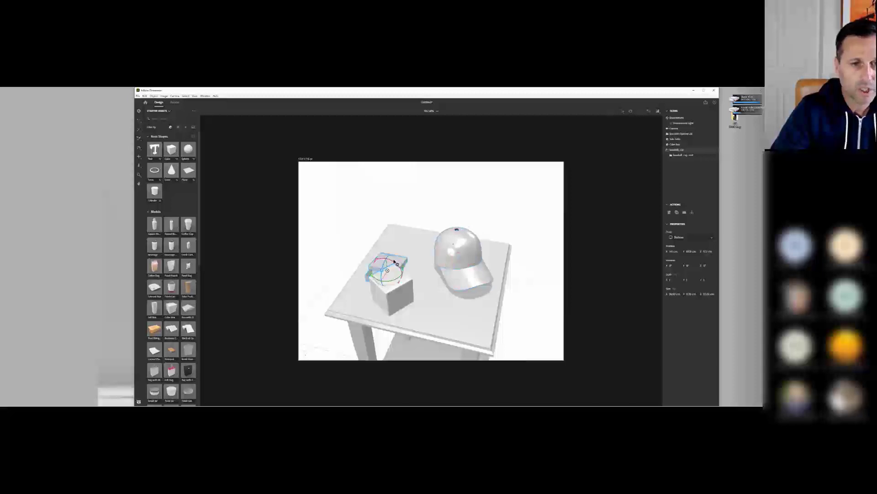
{"action": "key", "text": "v"}
{"action": "left_click", "coordinate": [398, 293], "text": "shift"}
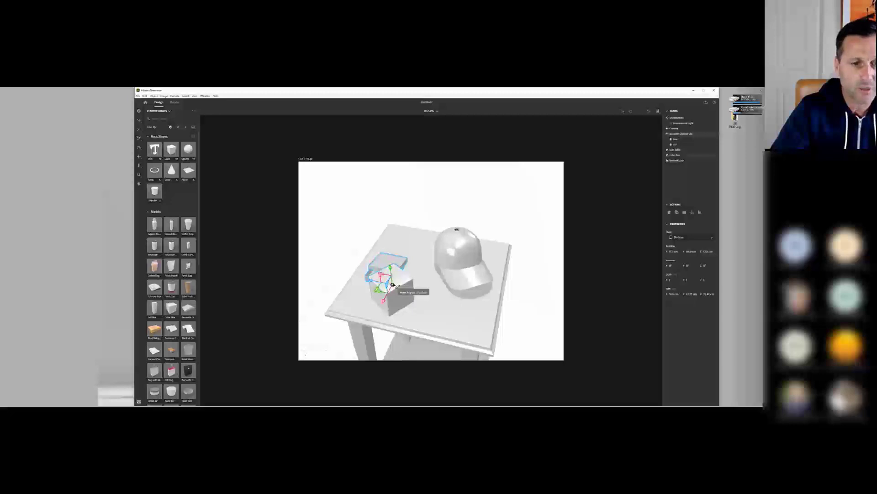
{"action": "left_click_drag", "start_coordinate": [400, 299], "coordinate": [413, 279]}
{"action": "right_click_drag", "start_coordinate": [373, 341], "coordinate": [432, 327]}
{"action": "left_click", "coordinate": [446, 219]}
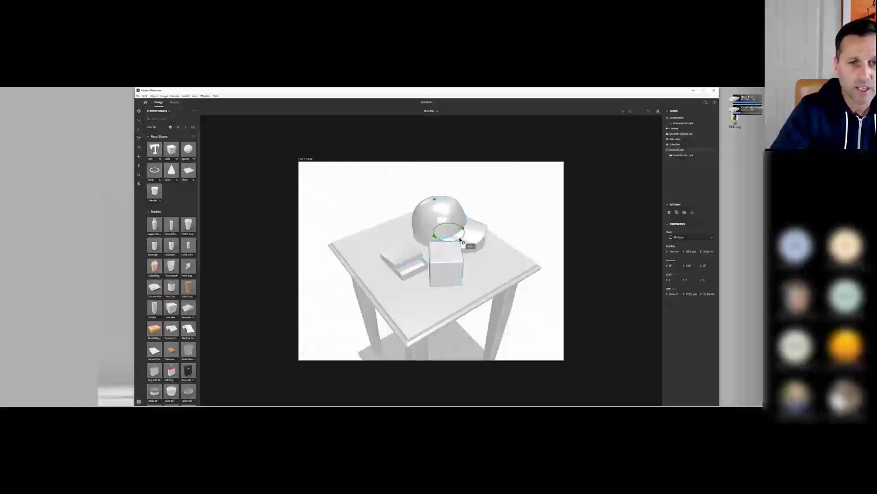
- Filter the starter assets to materials and search them for "wood"
{"action": "left_click", "coordinate": [177, 127]}
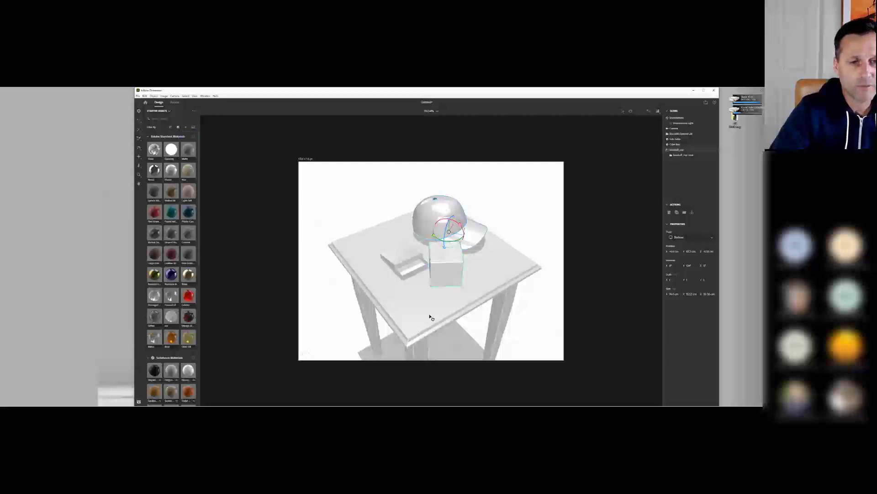
{"action": "right_click_drag", "start_coordinate": [366, 317], "coordinate": [430, 295]}
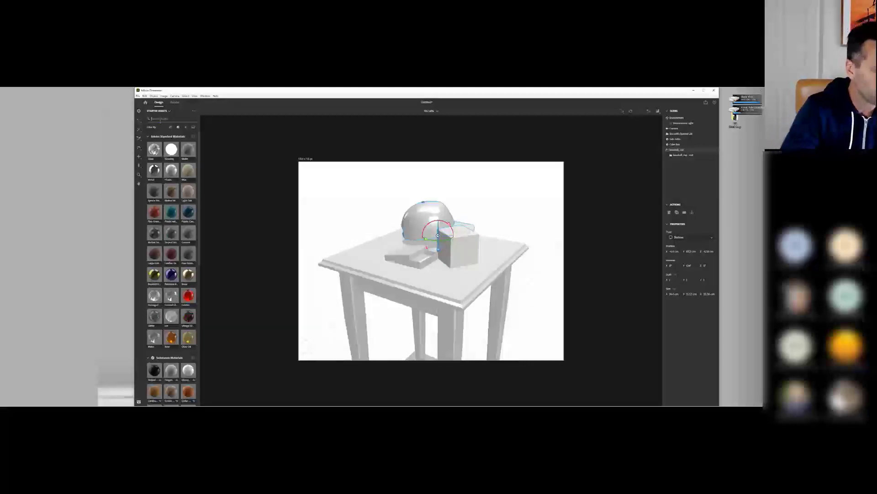
{"action": "left_click", "coordinate": [159, 119]}
{"action": "type", "text": "metal"}
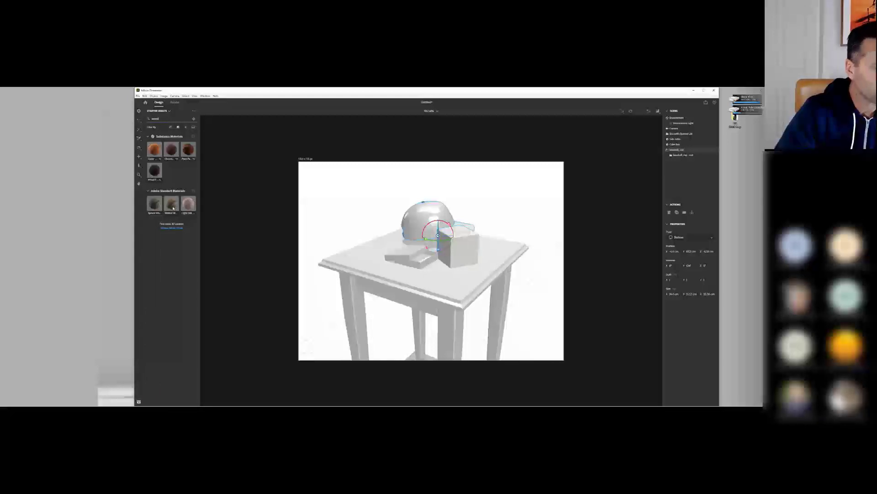
- Apply the Spruce Wood material to the whole table
{"action": "left_click_drag", "start_coordinate": [173, 208], "coordinate": [343, 270]}
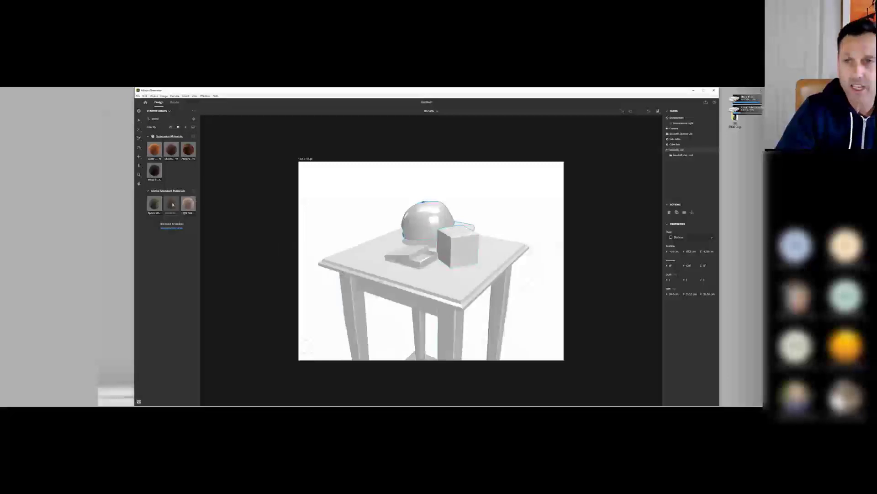
{"action": "left_click", "coordinate": [679, 139]}
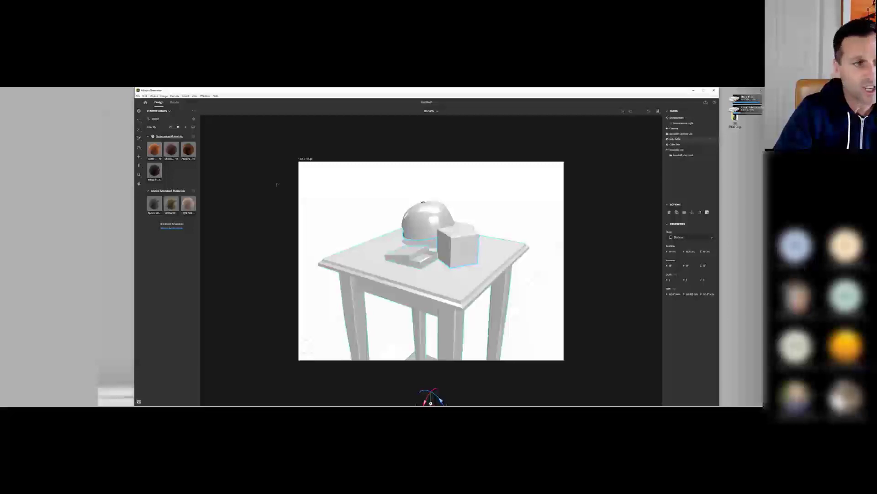
{"action": "left_click_drag", "start_coordinate": [155, 207], "coordinate": [369, 332]}
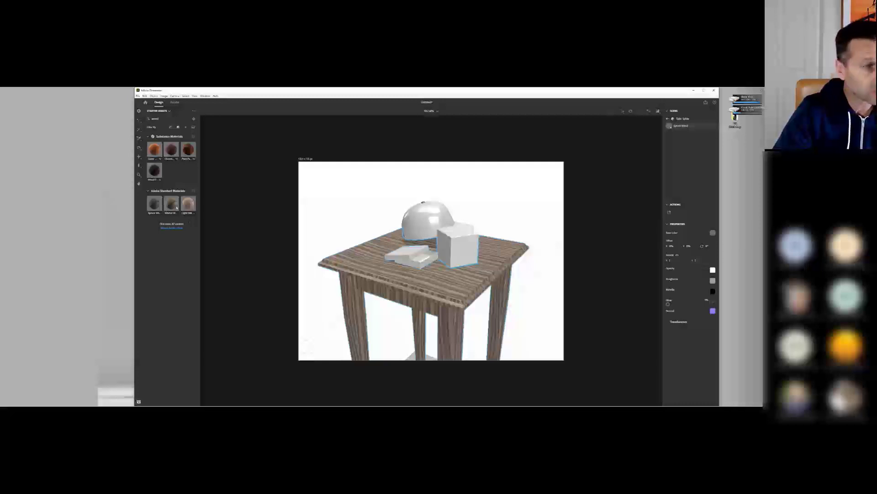
- Undo the Spruce Wood on the table and apply the lighter brown wood material listed beside it to the whole table instead
{"action": "key", "text": "ctrl+z"}
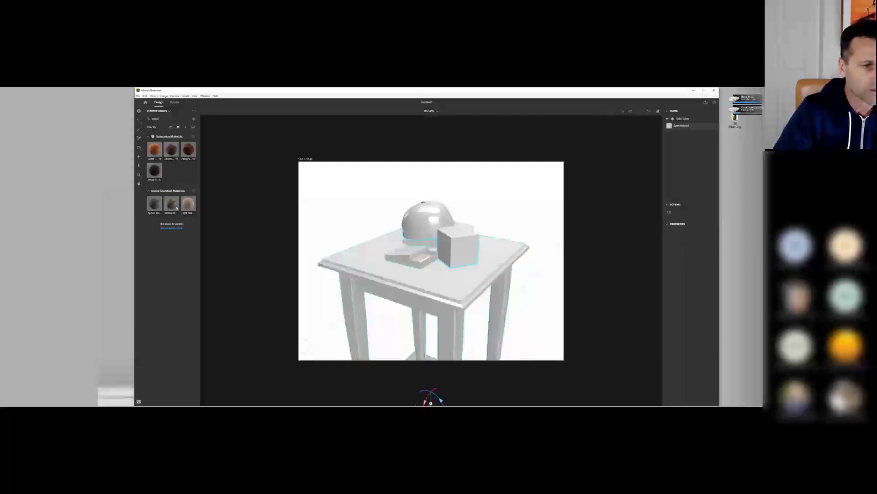
{"action": "left_click_drag", "start_coordinate": [177, 208], "coordinate": [413, 331]}
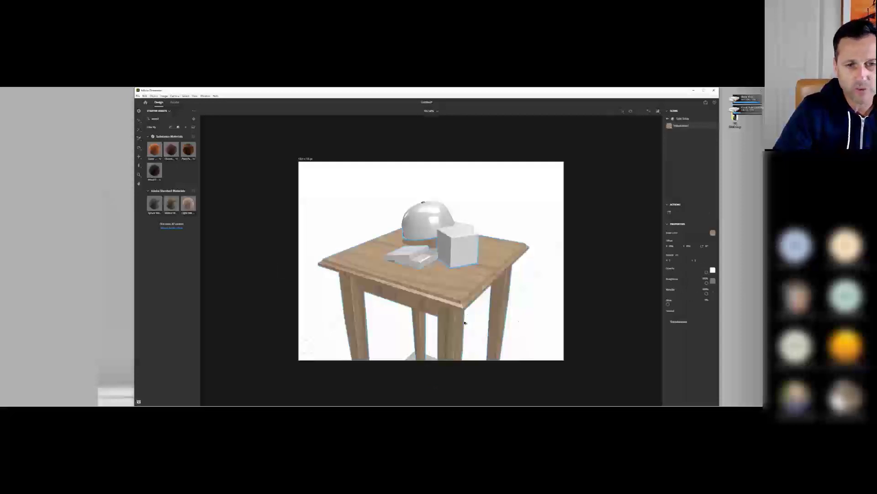
{"action": "right_click_drag", "start_coordinate": [402, 340], "coordinate": [452, 311]}
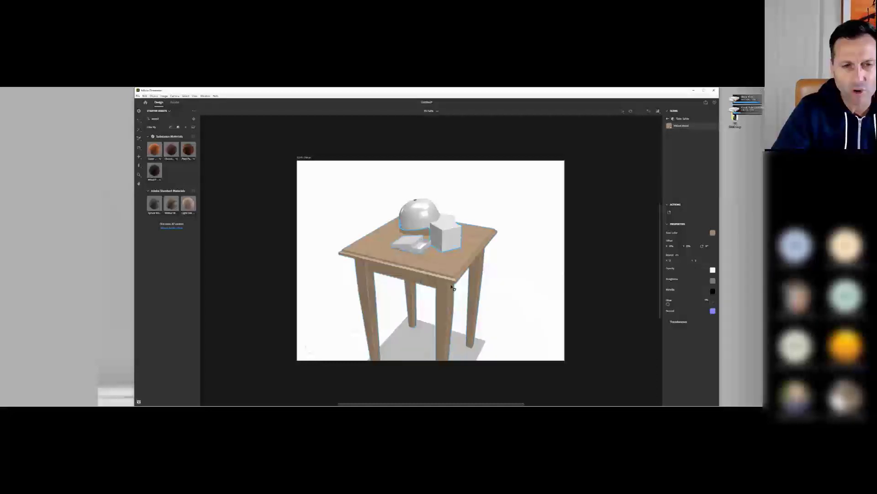
{"action": "left_click_drag", "start_coordinate": [454, 286], "coordinate": [451, 287]}
{"action": "scroll", "coordinate": [450, 287], "scroll_direction": "up", "scroll_amount": 1}
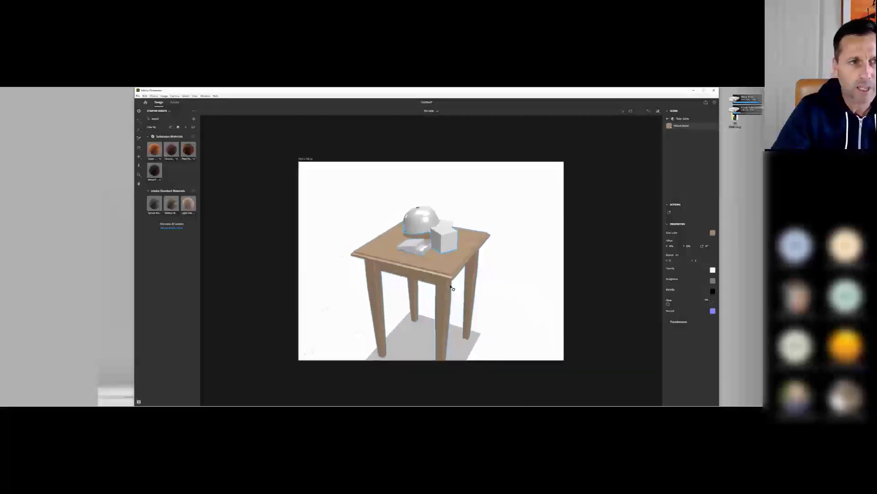
{"action": "left_click", "coordinate": [438, 111]}
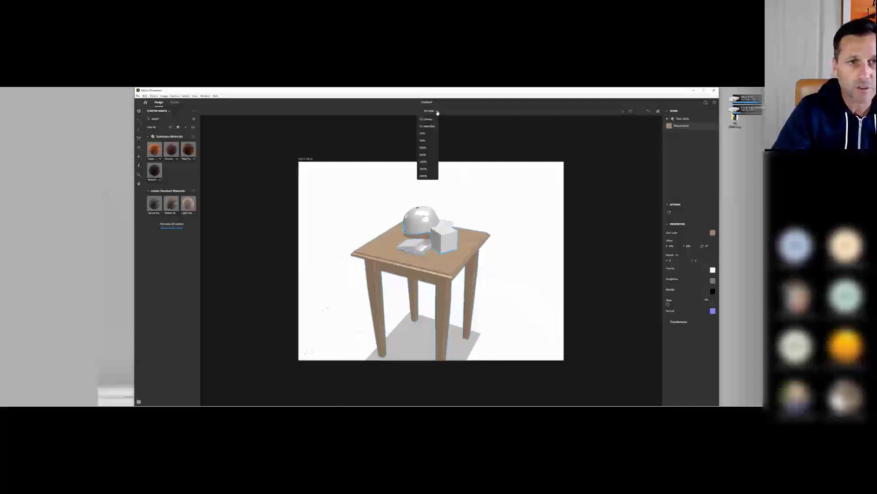
{"action": "left_click", "coordinate": [425, 155]}
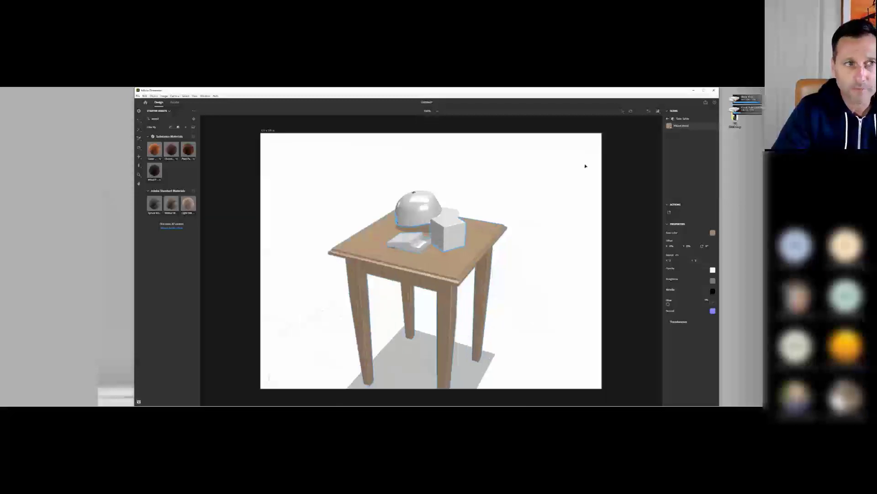
{"action": "right_click_drag", "start_coordinate": [505, 306], "coordinate": [459, 245]}
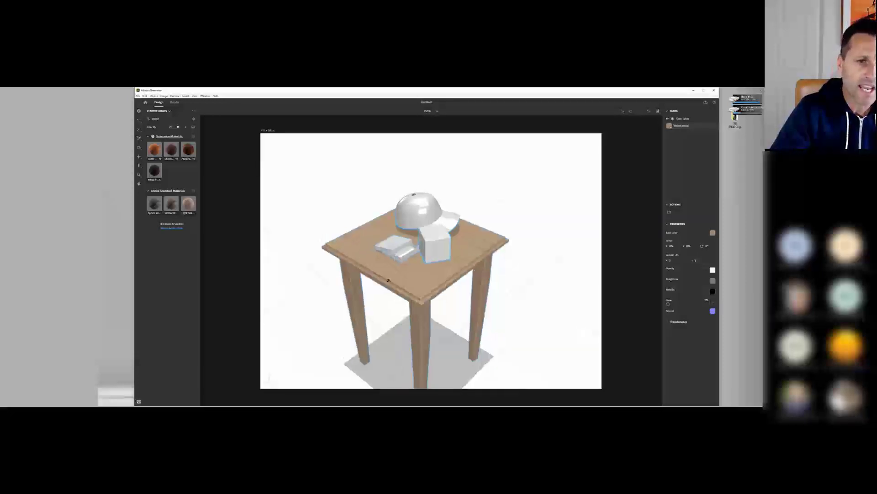
{"action": "right_click_drag", "start_coordinate": [388, 279], "coordinate": [414, 247]}
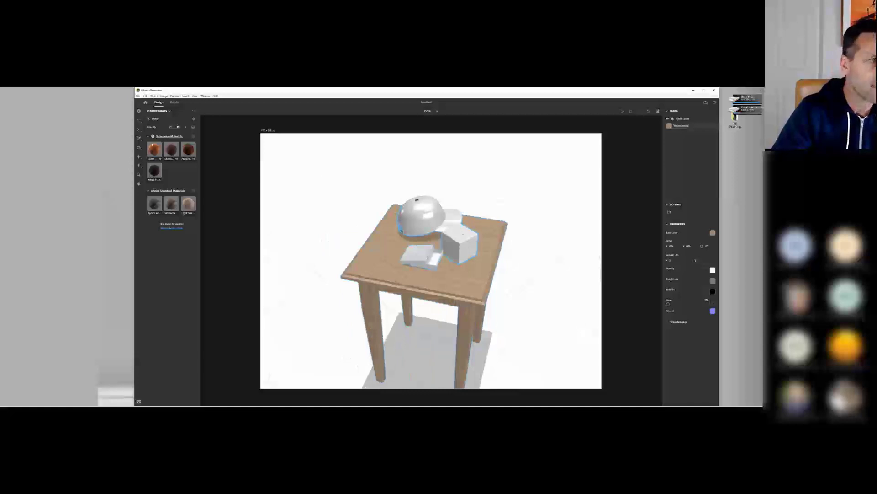
- Search the materials for "fabric" and apply the dark fabric material to the crown of the baseball cap
{"action": "left_click", "coordinate": [193, 118]}
{"action": "left_click", "coordinate": [162, 118]}
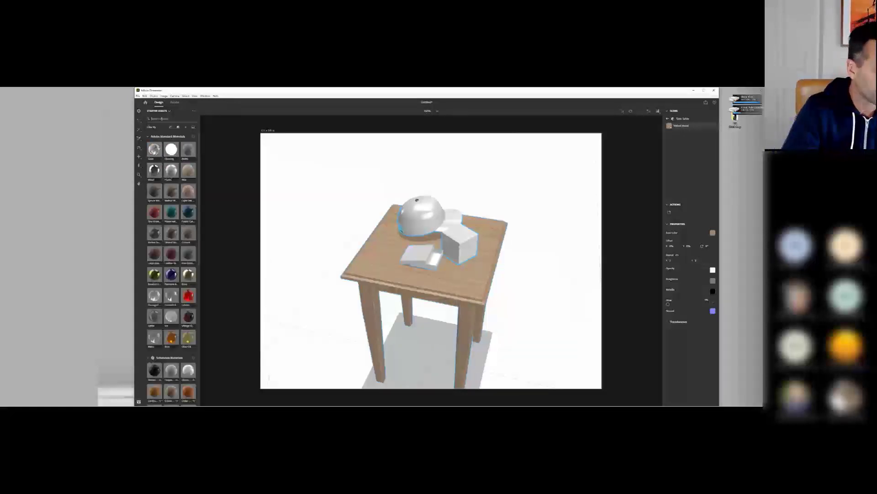
{"action": "type", "text": "fabric"}
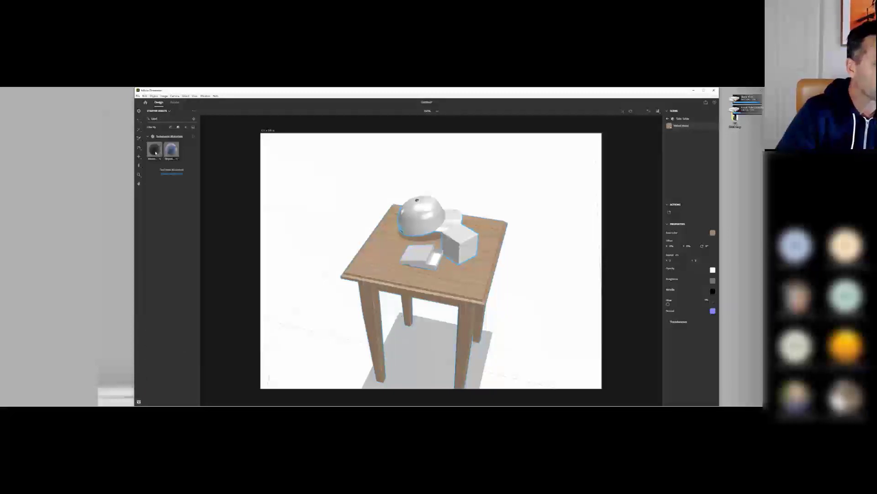
{"action": "left_click_drag", "start_coordinate": [157, 153], "coordinate": [393, 249]}
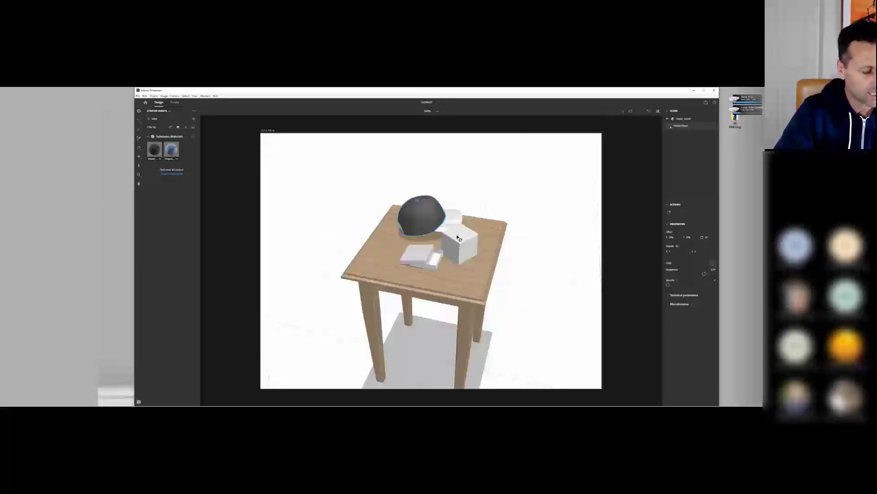
{"action": "scroll", "coordinate": [458, 237], "scroll_direction": "up", "scroll_amount": 10}
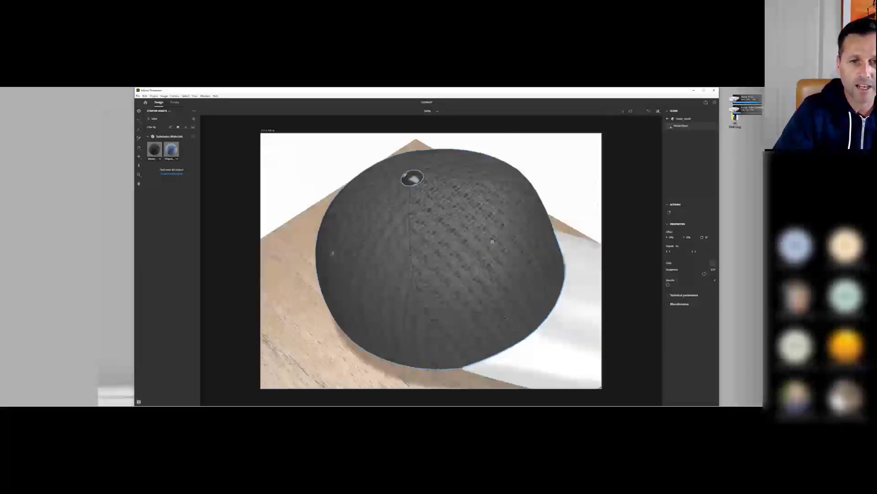
{"action": "scroll", "coordinate": [326, 290], "scroll_direction": "down", "scroll_amount": 10}
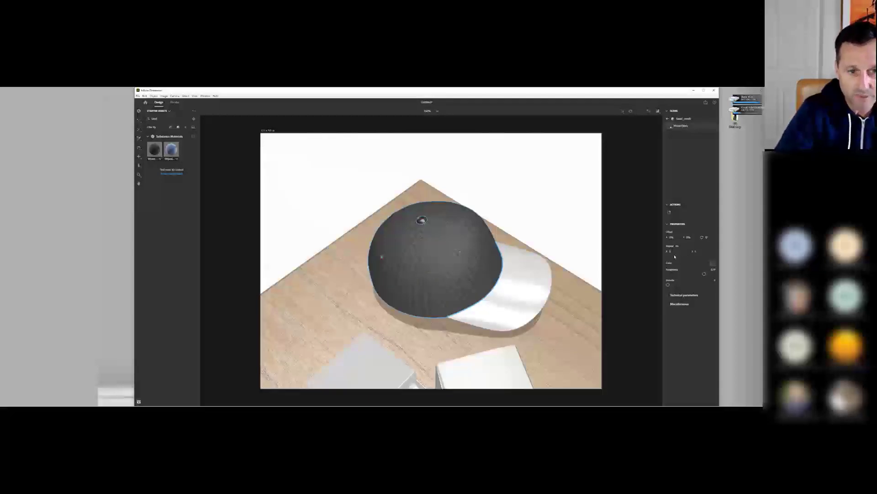
- Apply the blue striped fabric material to the cap's brim and rotate its stripe pattern
{"action": "left_click_drag", "start_coordinate": [460, 281], "coordinate": [391, 251]}
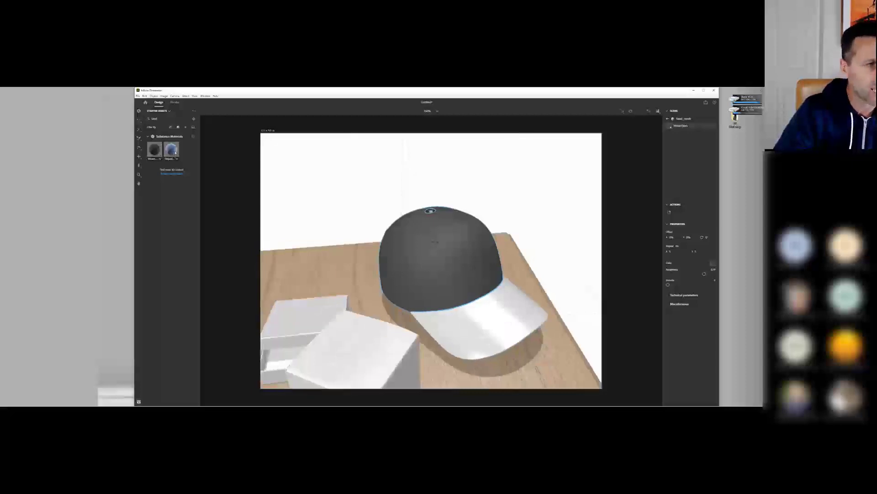
{"action": "left_click_drag", "start_coordinate": [175, 152], "coordinate": [516, 333]}
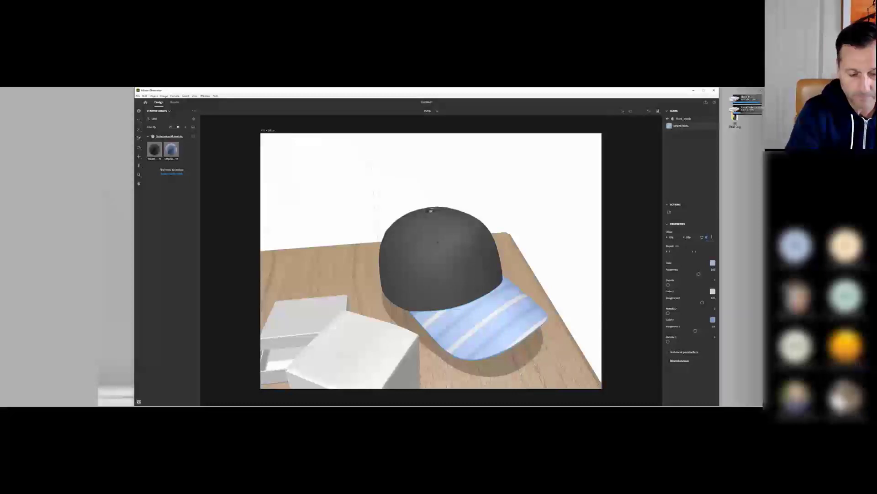
{"action": "key", "text": "Return"}
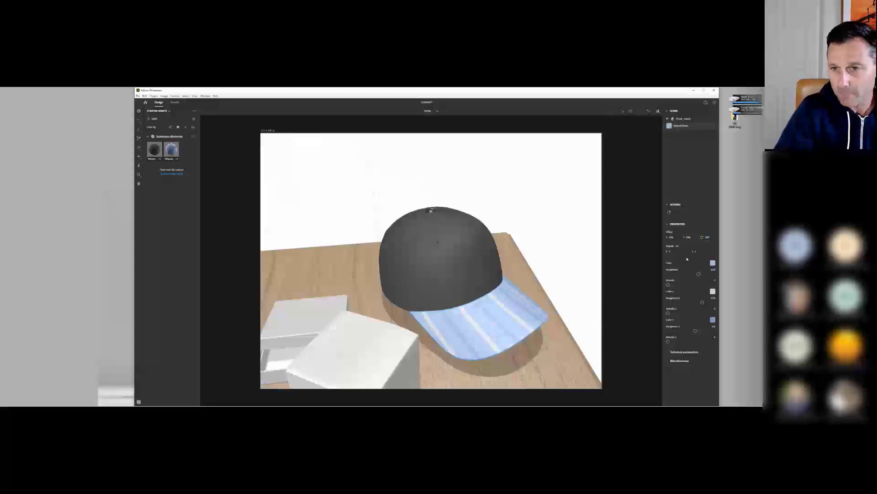
- Set the repeat of the brim's striped fabric pattern to 10
{"action": "left_click", "coordinate": [671, 252]}
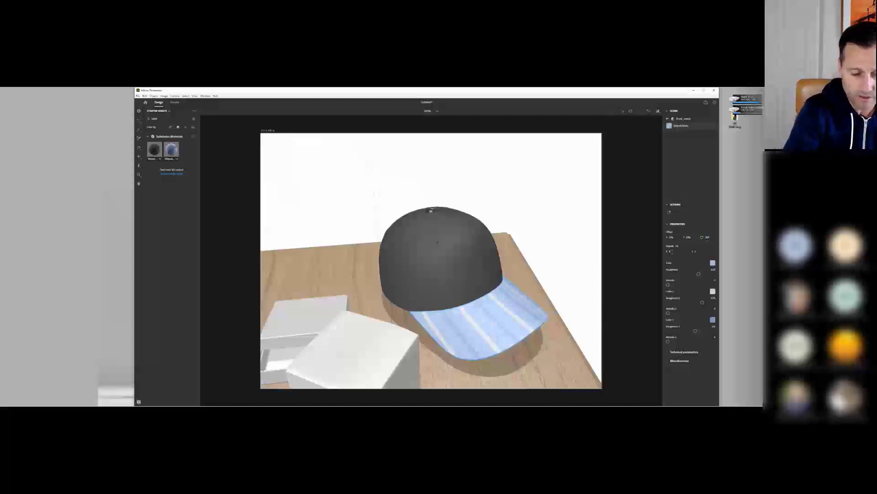
{"action": "type", "text": "10"}
{"action": "key", "text": "Return"}
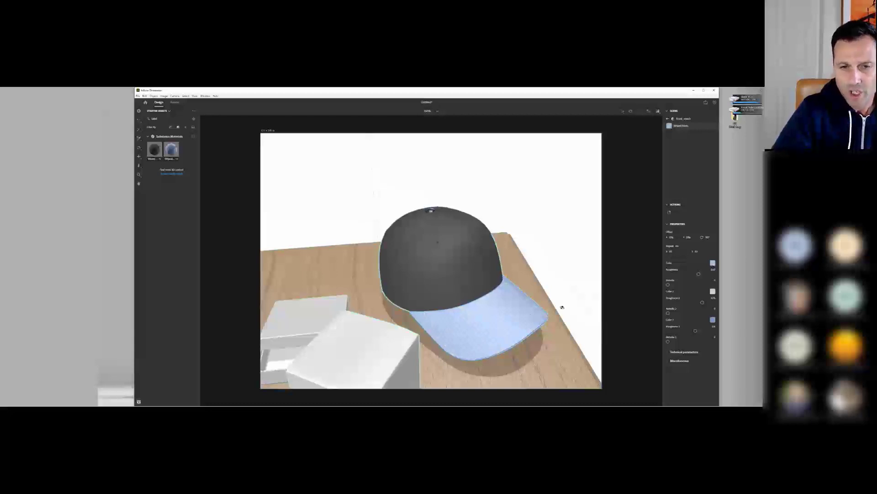
- Change all three colours of the brim's striped fabric to dark neutral greys close to the crown's colour
{"action": "left_click", "coordinate": [713, 264]}
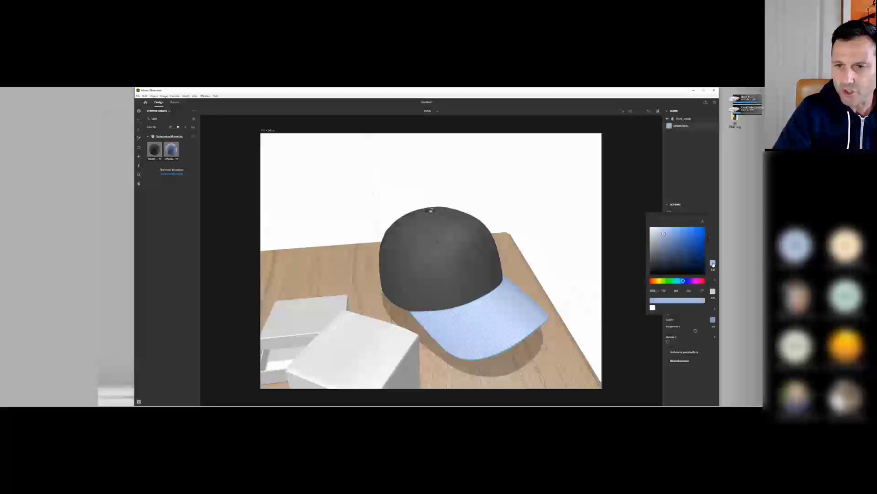
{"action": "left_click_drag", "start_coordinate": [663, 234], "coordinate": [646, 259]}
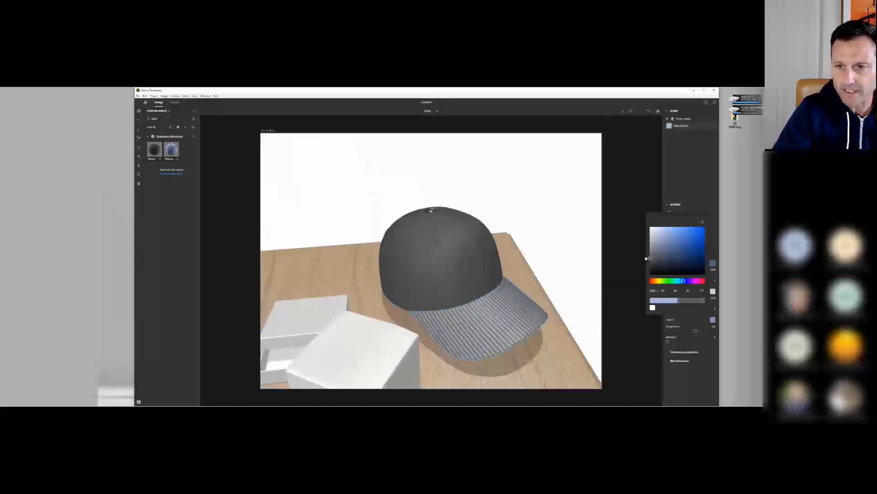
{"action": "left_click", "coordinate": [700, 187]}
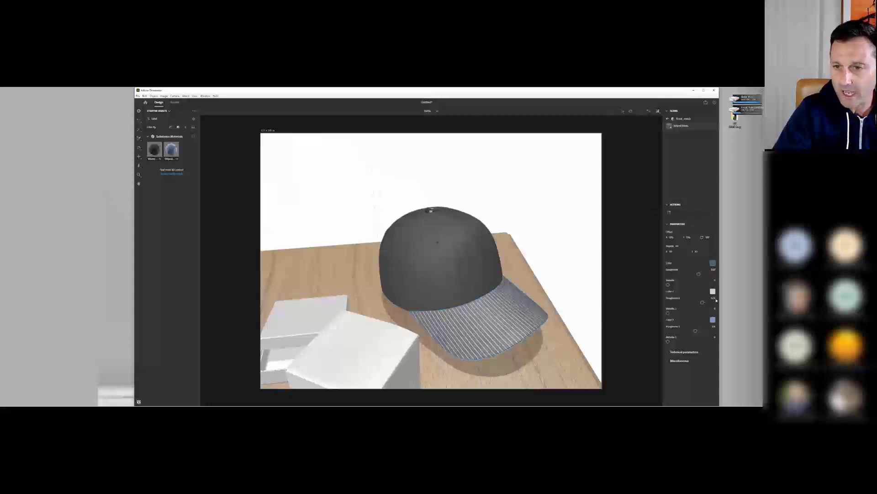
{"action": "left_click", "coordinate": [713, 292]}
{"action": "left_click", "coordinate": [649, 292]}
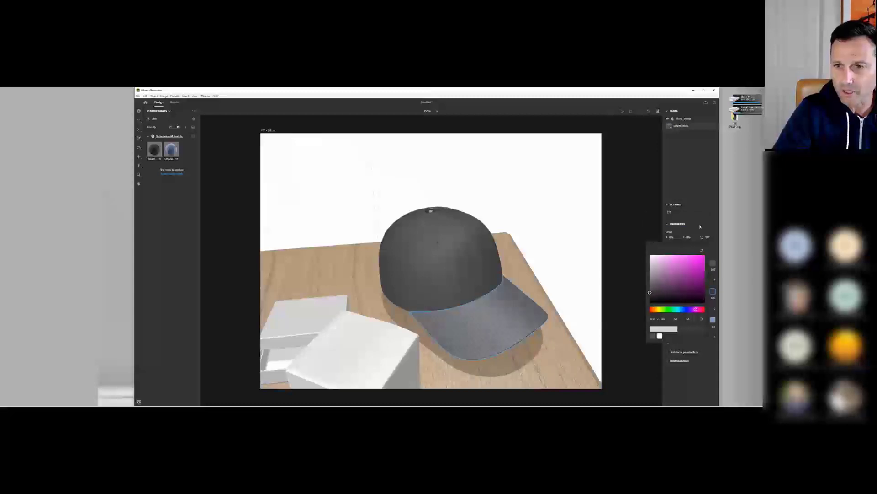
{"action": "left_click", "coordinate": [713, 319]}
{"action": "left_click_drag", "start_coordinate": [661, 314], "coordinate": [645, 323]}
{"action": "left_click", "coordinate": [713, 319]}
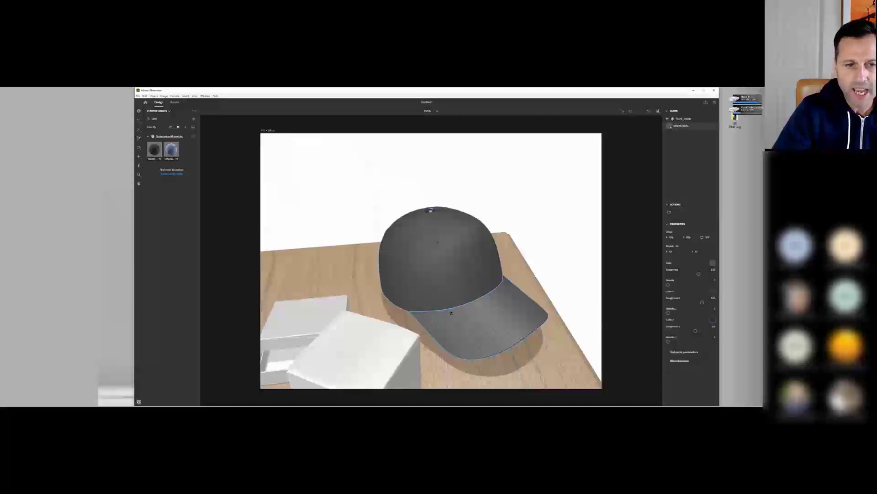
- Select the baseball cap, expand its nested group of parts and select only the crown mesh
{"action": "right_click_drag", "start_coordinate": [451, 312], "coordinate": [479, 322]}
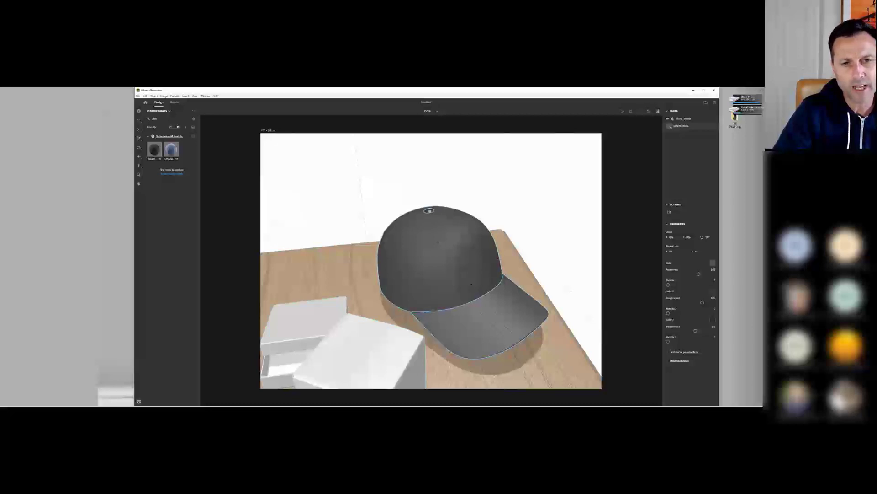
{"action": "right_click_drag", "start_coordinate": [480, 364], "coordinate": [293, 308]}
{"action": "key", "text": "ctrl+z"}
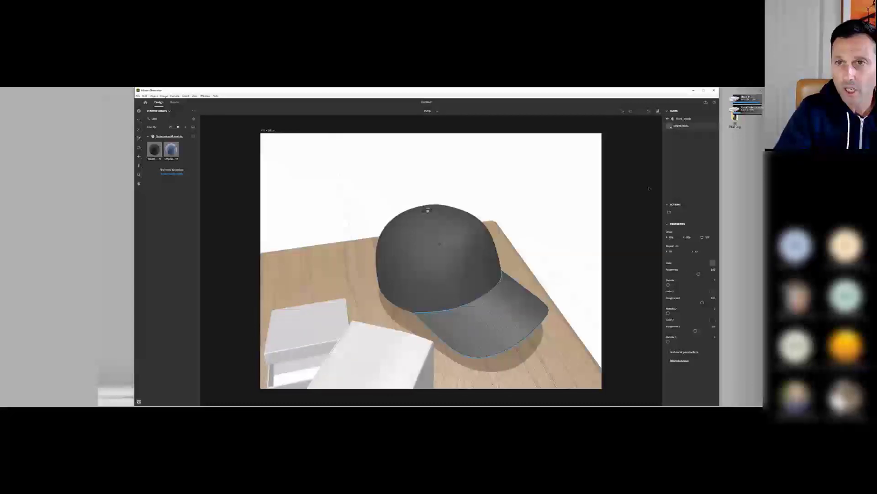
{"action": "left_click", "coordinate": [467, 274]}
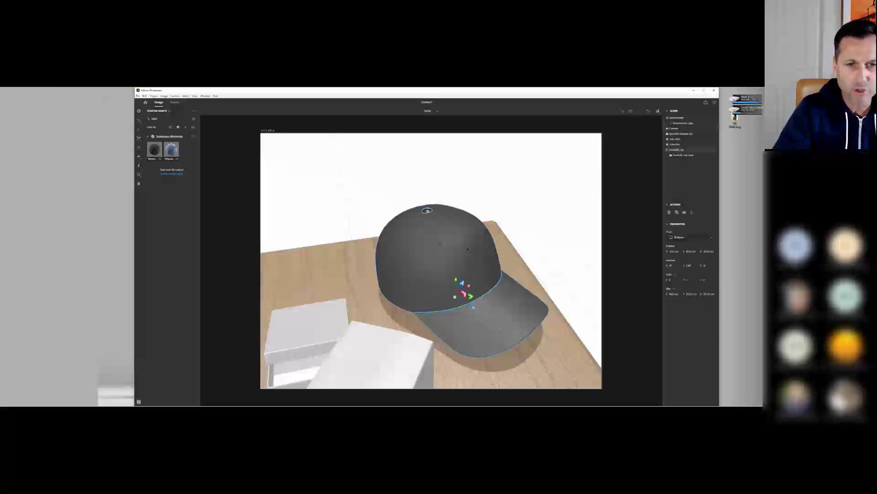
{"action": "left_click", "coordinate": [671, 155]}
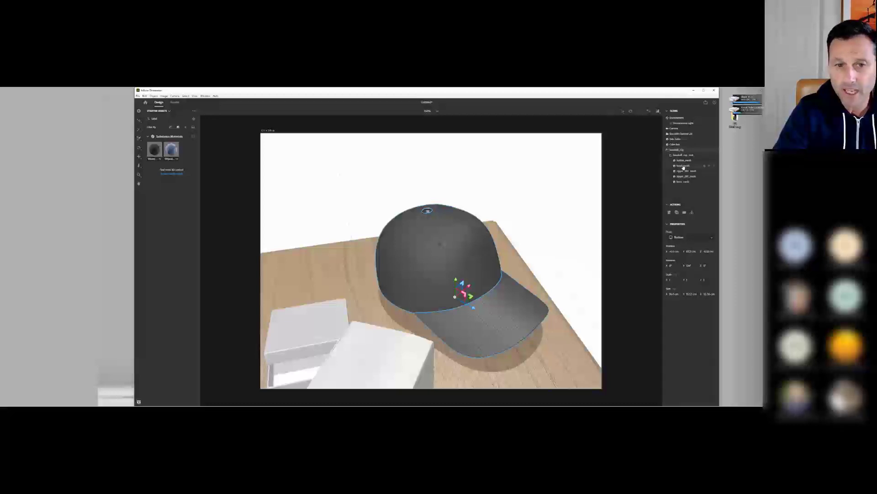
{"action": "left_click", "coordinate": [684, 167]}
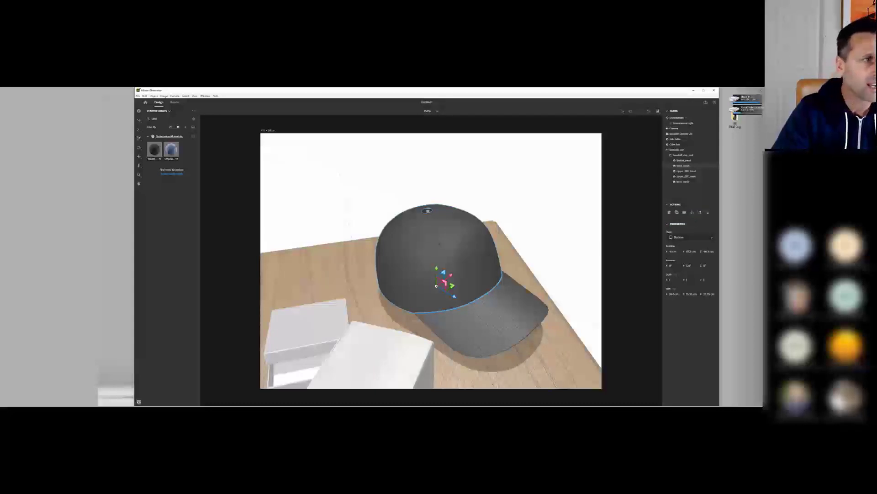
- Import the roller skate logo file from the sample files' Illustrator folder and place it as a graphic on the cap's crown
{"action": "left_click", "coordinate": [139, 112]}
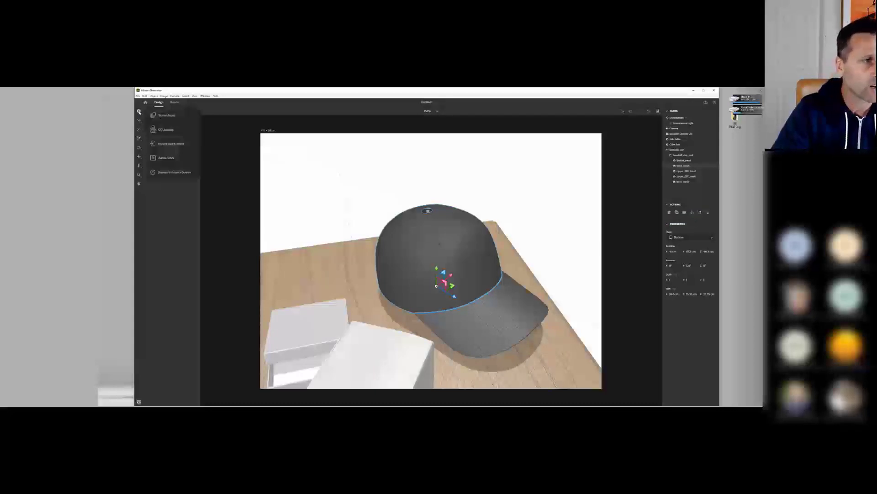
{"action": "left_click", "coordinate": [167, 144]}
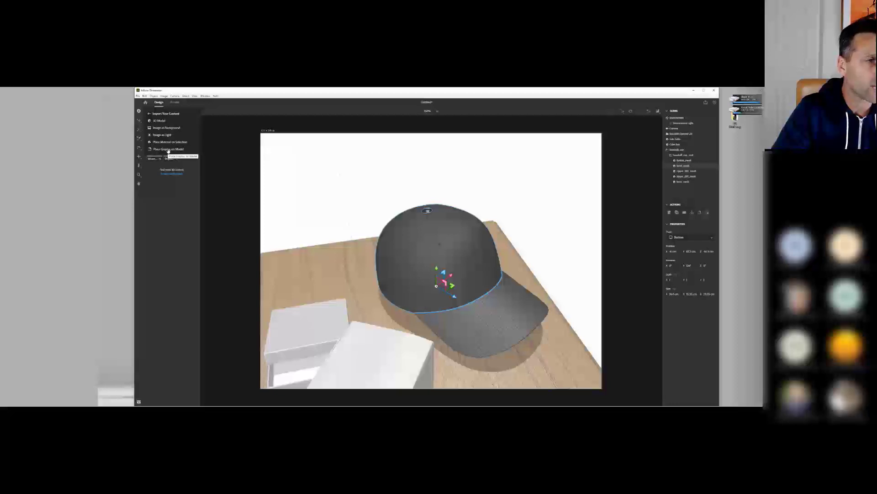
{"action": "left_click", "coordinate": [168, 150]}
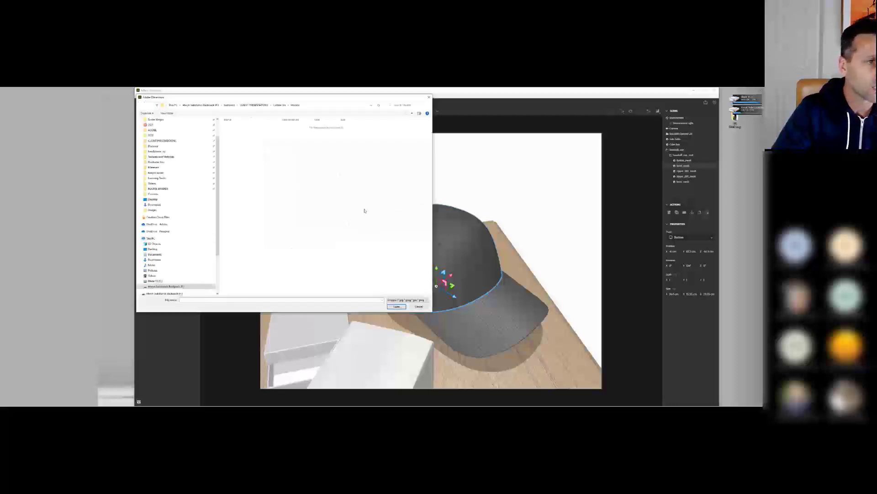
{"action": "scroll", "coordinate": [175, 286], "scroll_direction": "down", "scroll_amount": 3}
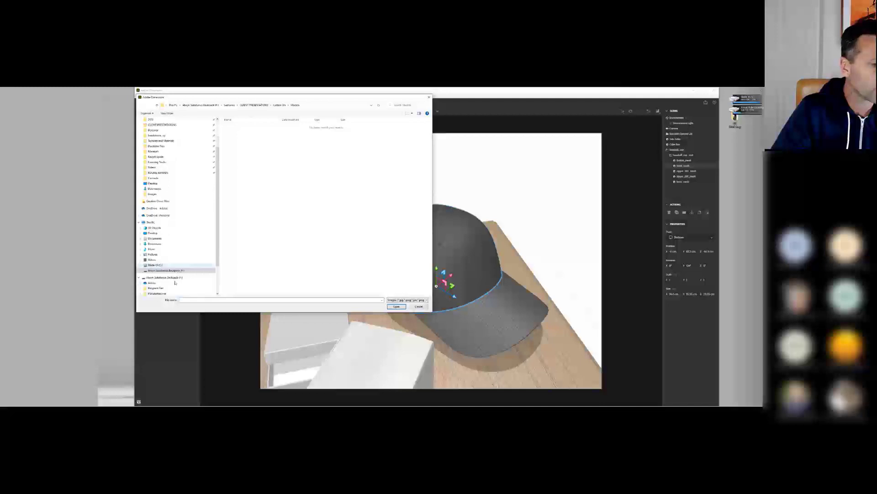
{"action": "left_click", "coordinate": [154, 283]}
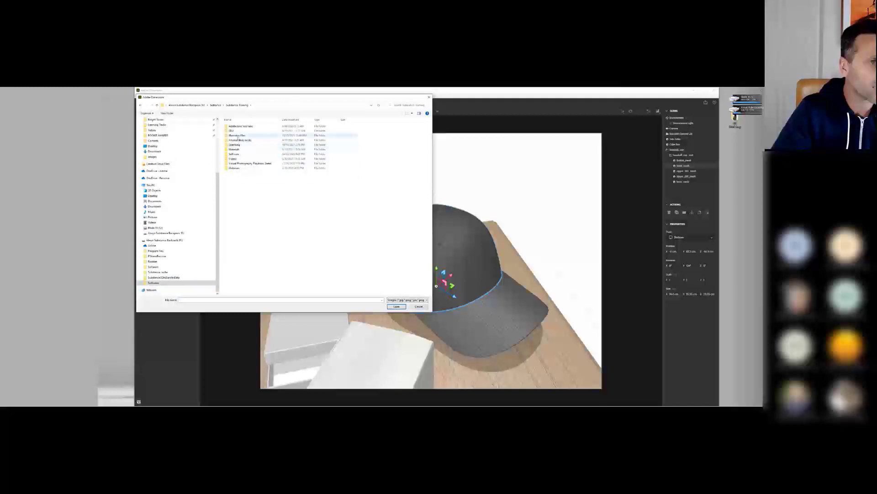
{"action": "double_click", "coordinate": [237, 135]}
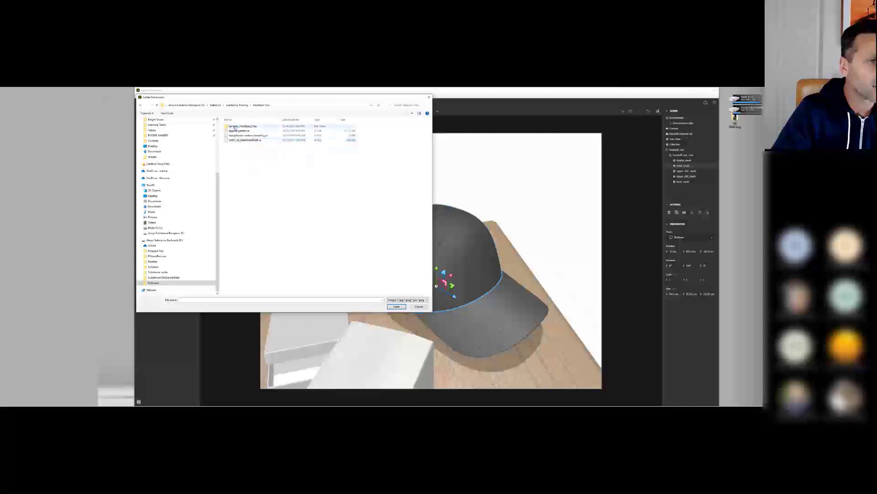
{"action": "double_click", "coordinate": [235, 126]}
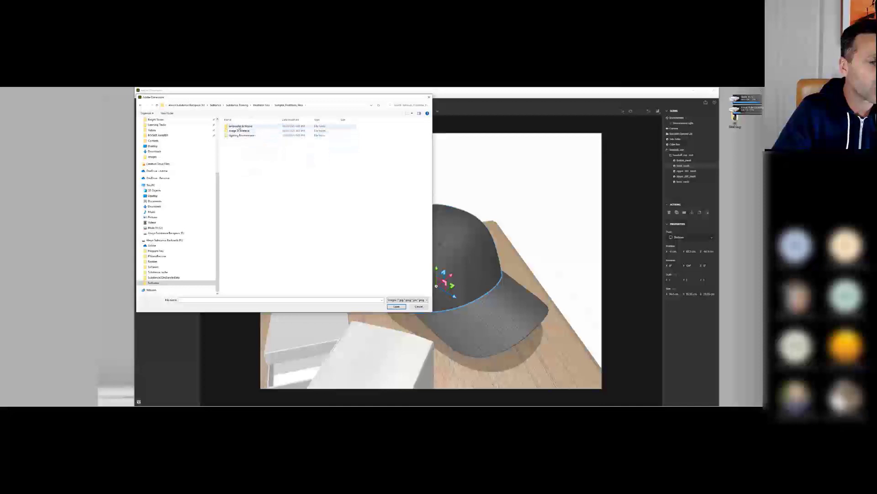
{"action": "double_click", "coordinate": [239, 127]}
{"action": "left_click", "coordinate": [240, 127]}
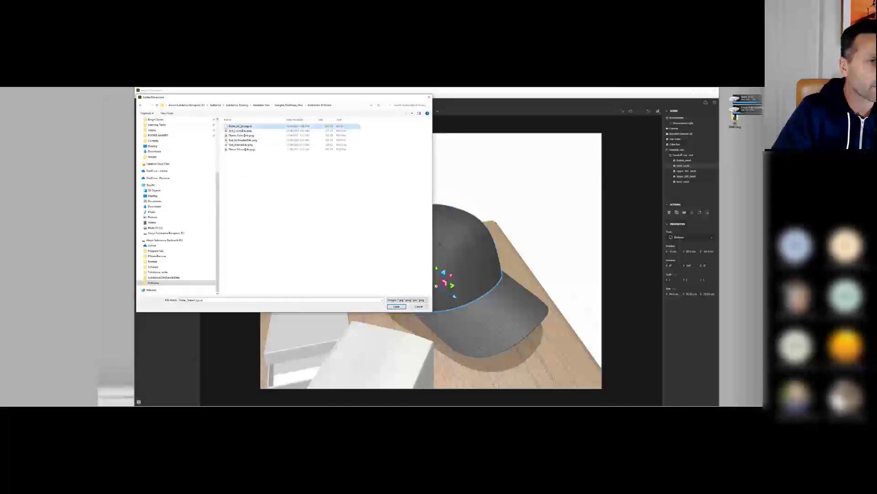
{"action": "left_click", "coordinate": [396, 306]}
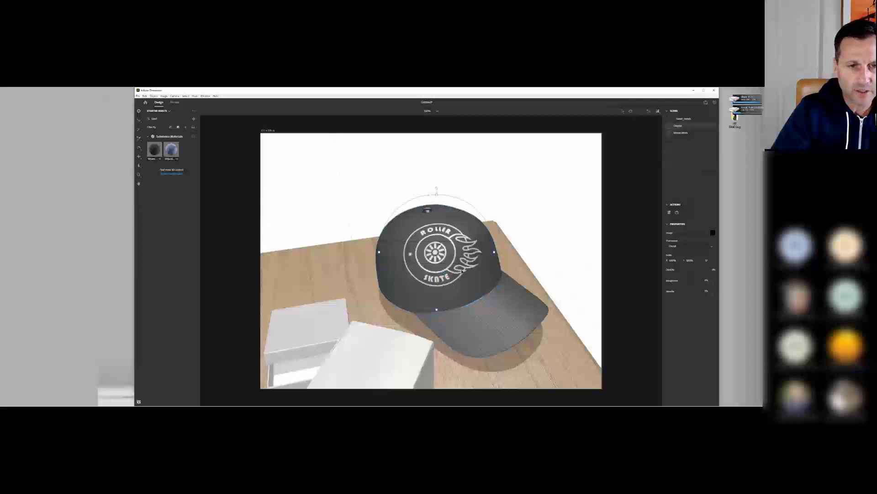
- Scale down the roller skate graphic, straighten it and centre it on the front of the cap's crown just above the brim
{"action": "mouse_move", "coordinate": [455, 276]}
{"action": "left_mouse_down"}
{"action": "mouse_move", "coordinate": [487, 274]}
{"action": "mouse_move", "coordinate": [456, 277]}
{"action": "mouse_move", "coordinate": [495, 283]}
{"action": "mouse_move", "coordinate": [431, 245]}
{"action": "mouse_move", "coordinate": [416, 256]}
{"action": "mouse_move", "coordinate": [405, 291]}
{"action": "mouse_move", "coordinate": [440, 267]}
{"action": "mouse_move", "coordinate": [446, 242]}
{"action": "mouse_move", "coordinate": [427, 264]}
{"action": "mouse_move", "coordinate": [466, 286]}
{"action": "left_mouse_up"}
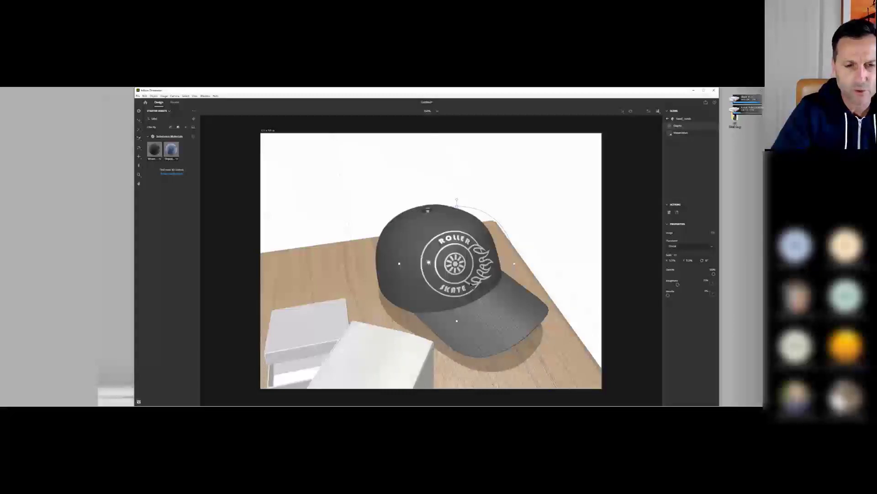
{"action": "right_click_drag", "start_coordinate": [557, 333], "coordinate": [477, 307]}
{"action": "left_click_drag", "start_coordinate": [423, 267], "coordinate": [449, 272]}
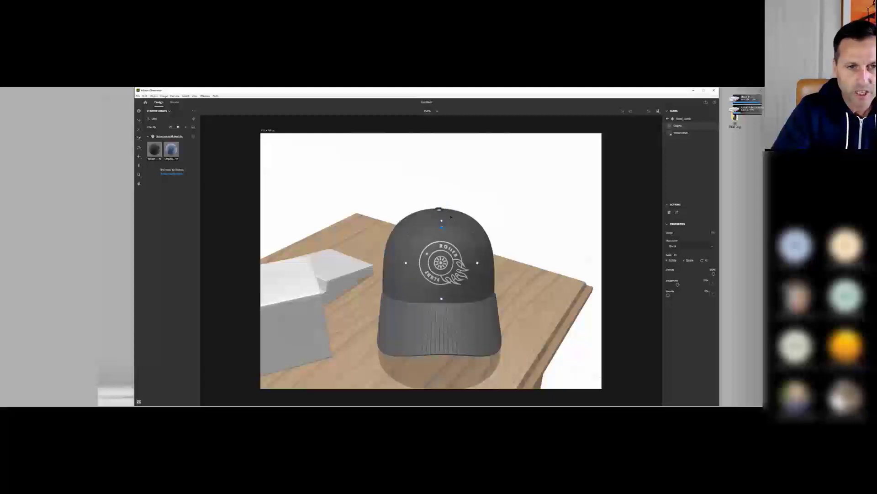
{"action": "left_click_drag", "start_coordinate": [442, 222], "coordinate": [416, 234]}
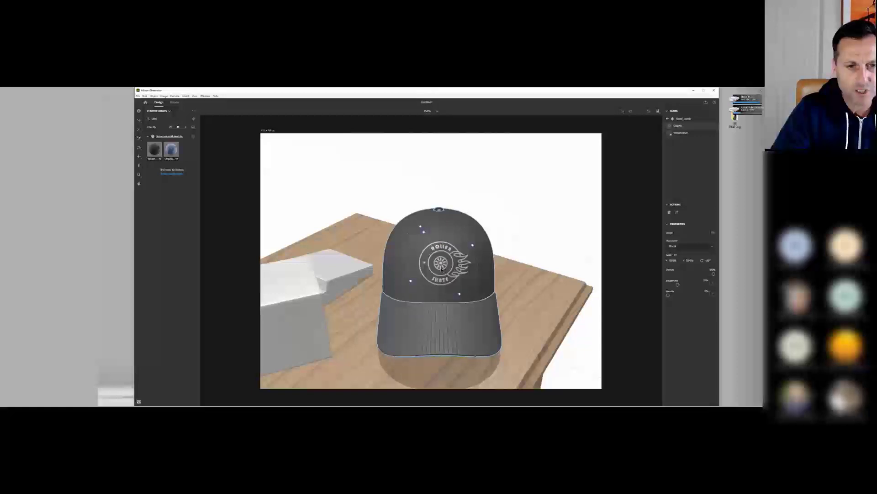
{"action": "left_click_drag", "start_coordinate": [441, 269], "coordinate": [441, 276]}
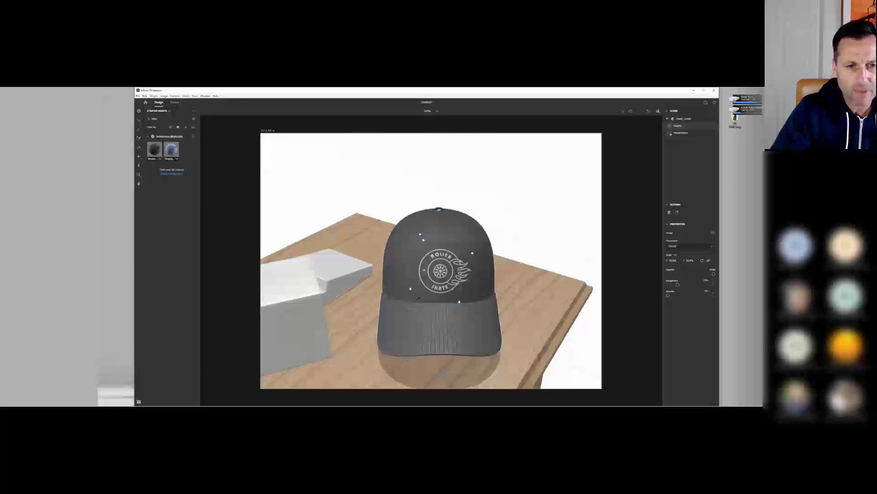
- Set the roller skate graphic's metallic value to 100% and rotate the environment lighting to check its reflections up close
{"action": "right_click_drag", "start_coordinate": [418, 298], "coordinate": [508, 272]}
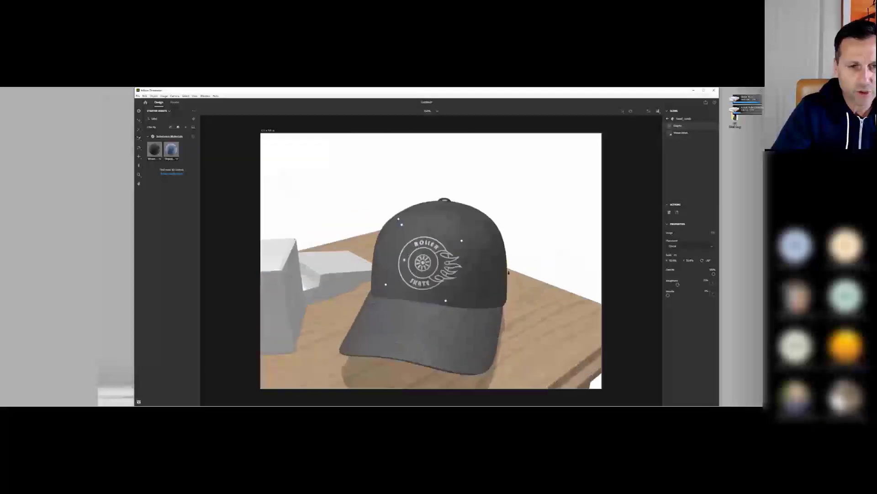
{"action": "scroll", "coordinate": [508, 272], "scroll_direction": "up", "scroll_amount": 3}
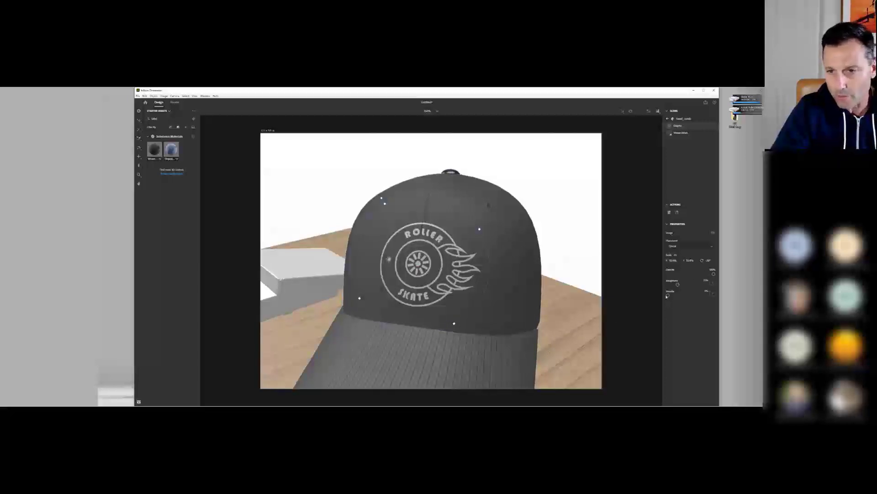
{"action": "left_click_drag", "start_coordinate": [679, 296], "coordinate": [712, 296]}
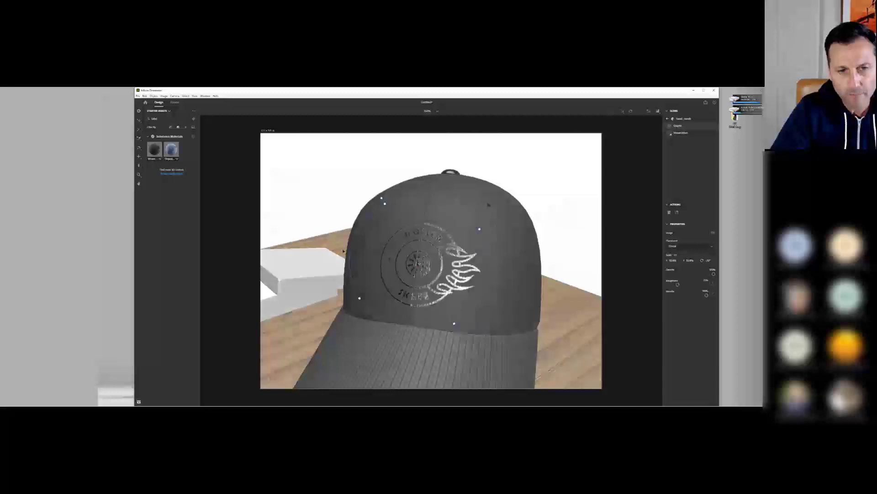
{"action": "right_click_drag", "start_coordinate": [468, 278], "coordinate": [554, 278], "text": "shift"}
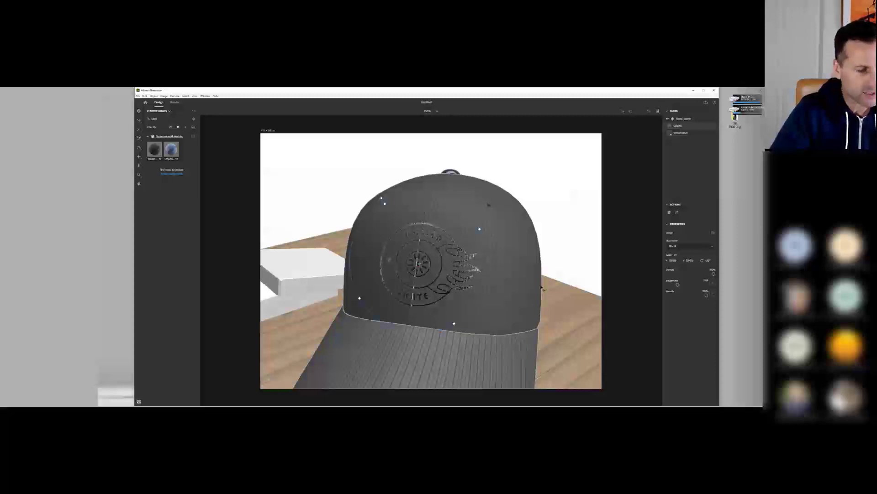
{"action": "scroll", "coordinate": [556, 294], "scroll_direction": "up", "scroll_amount": 3}
{"action": "scroll", "coordinate": [557, 294], "scroll_direction": "up", "scroll_amount": 5}
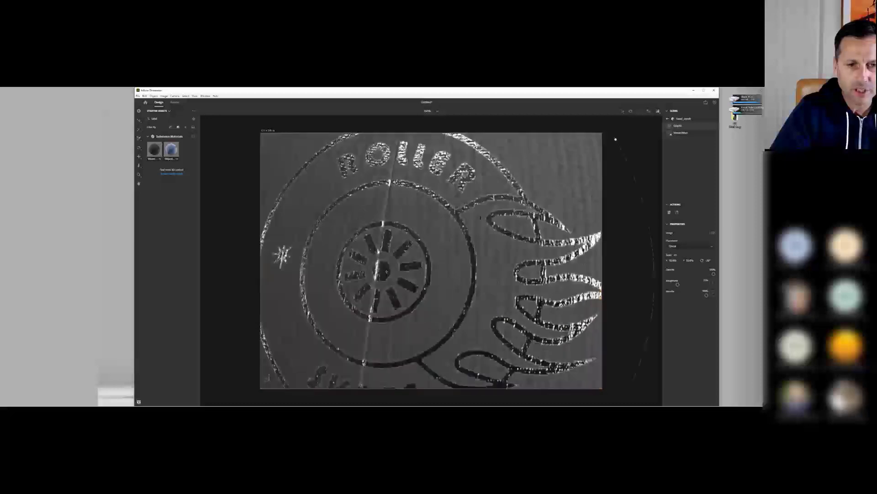
{"action": "scroll", "coordinate": [557, 294], "scroll_direction": "down", "scroll_amount": 10}
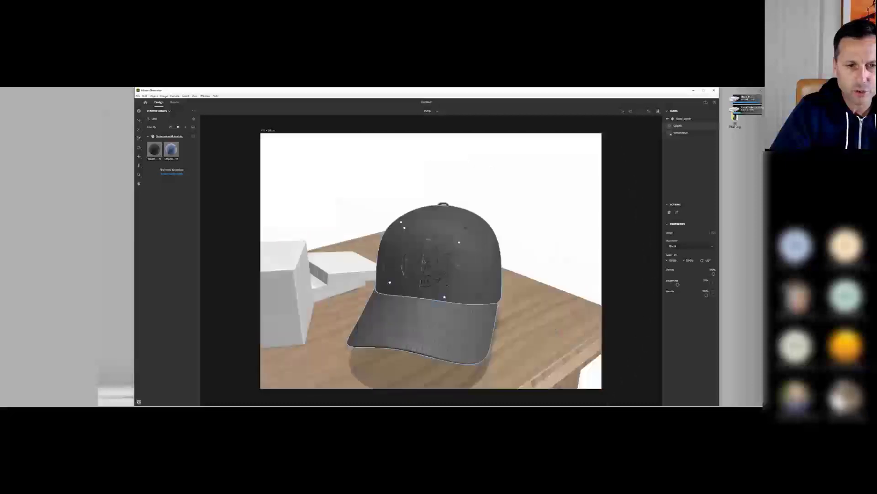
- Open a shared Creative Cloud library and look over the graphics and colours it offers for the scene
{"action": "scroll", "coordinate": [556, 330], "scroll_direction": "down", "scroll_amount": 5}
{"action": "right_click_drag", "start_coordinate": [425, 294], "coordinate": [457, 300]}
{"action": "scroll", "coordinate": [526, 297], "scroll_direction": "down", "scroll_amount": 5}
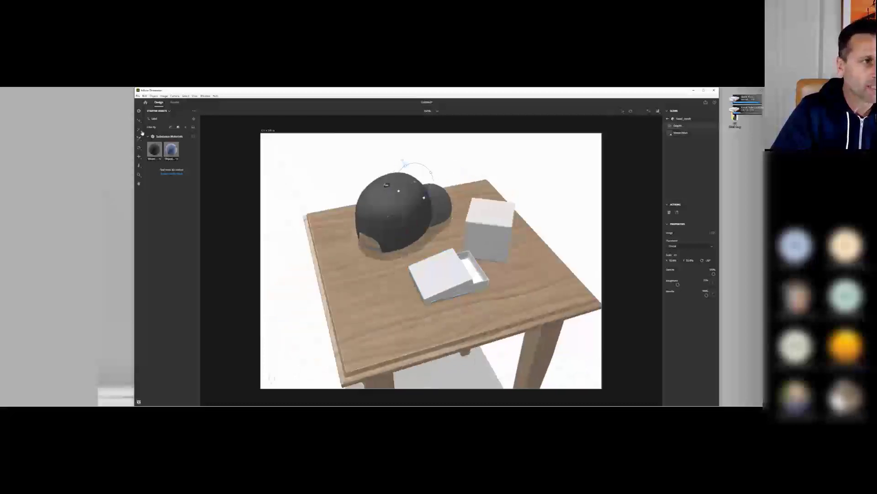
{"action": "left_click", "coordinate": [169, 111]}
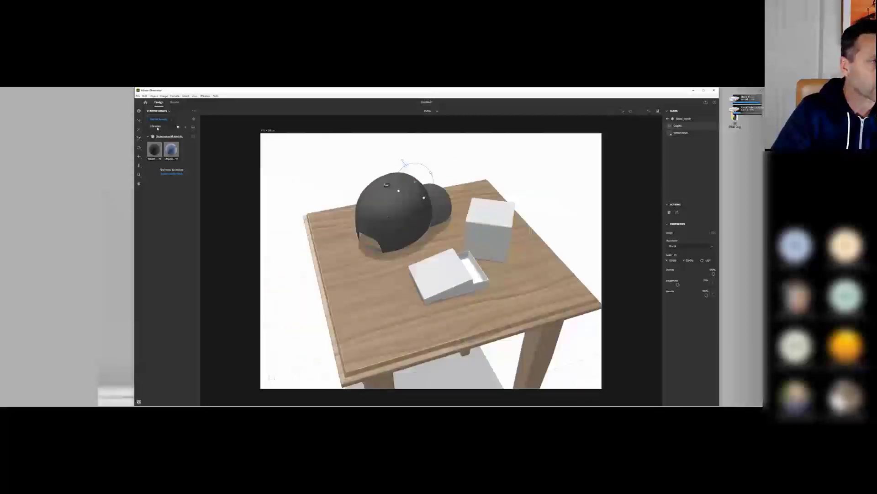
{"action": "left_click", "coordinate": [156, 127]}
{"action": "left_click", "coordinate": [162, 265]}
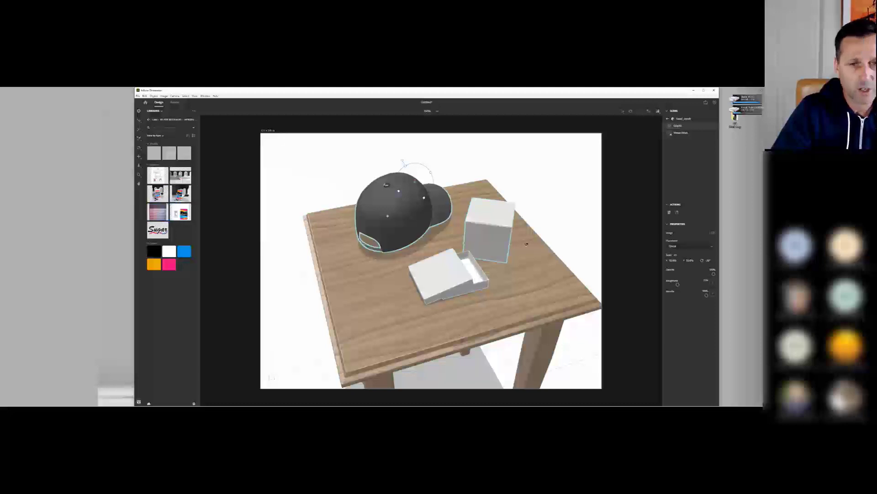
{"action": "left_click_drag", "start_coordinate": [526, 243], "coordinate": [493, 257]}
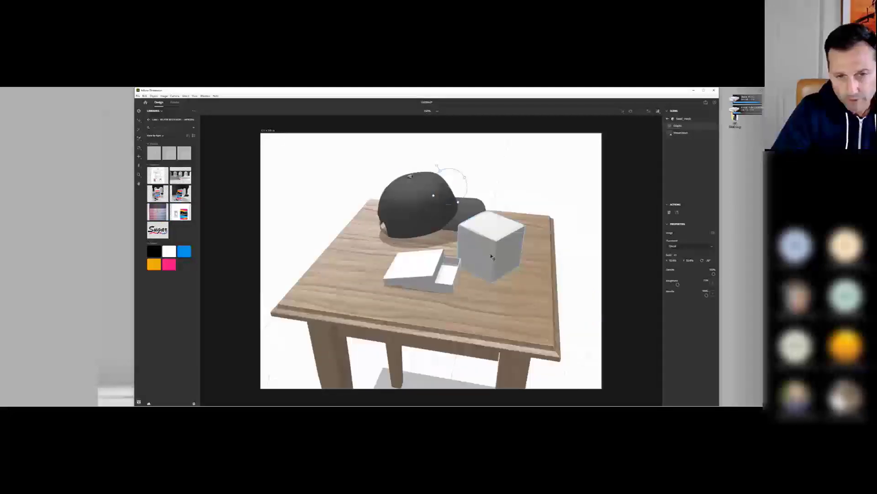
- Return to the starter assets, search for plastic materials and apply the blue plastic canvas material to the cube box
{"action": "left_click", "coordinate": [150, 120]}
{"action": "left_click", "coordinate": [161, 112]}
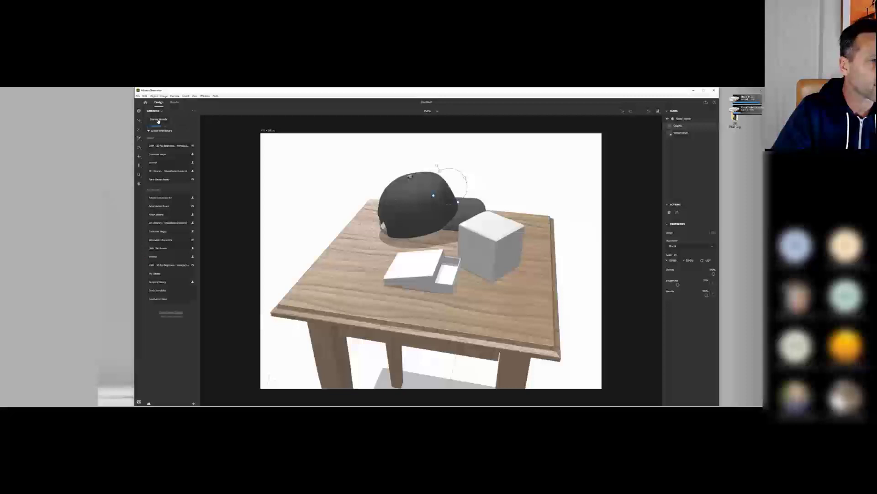
{"action": "left_click", "coordinate": [158, 120]}
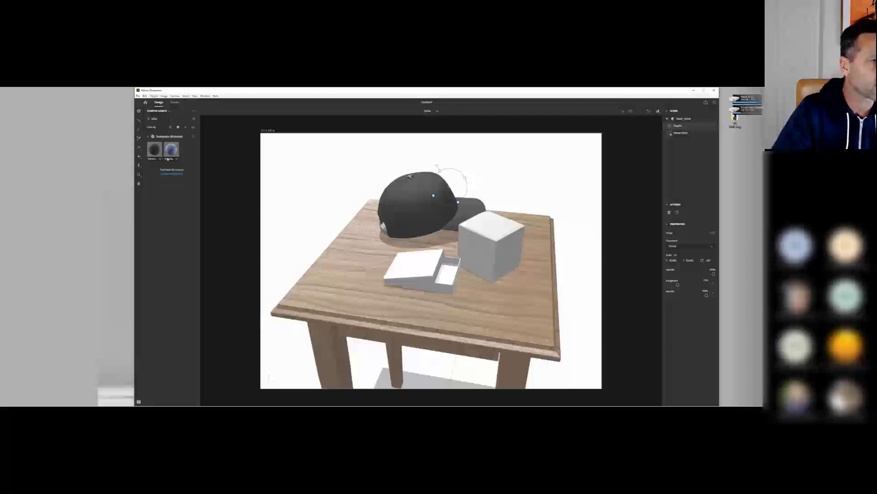
{"action": "left_click", "coordinate": [194, 118]}
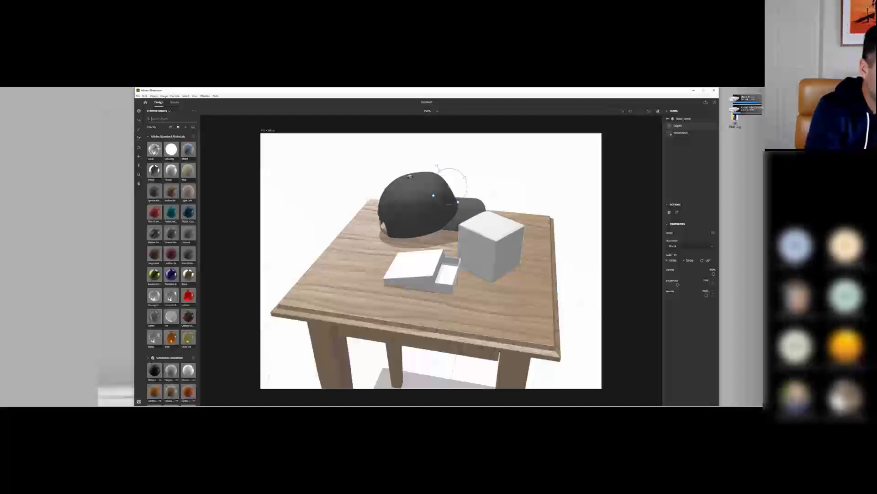
{"action": "type", "text": "plastic"}
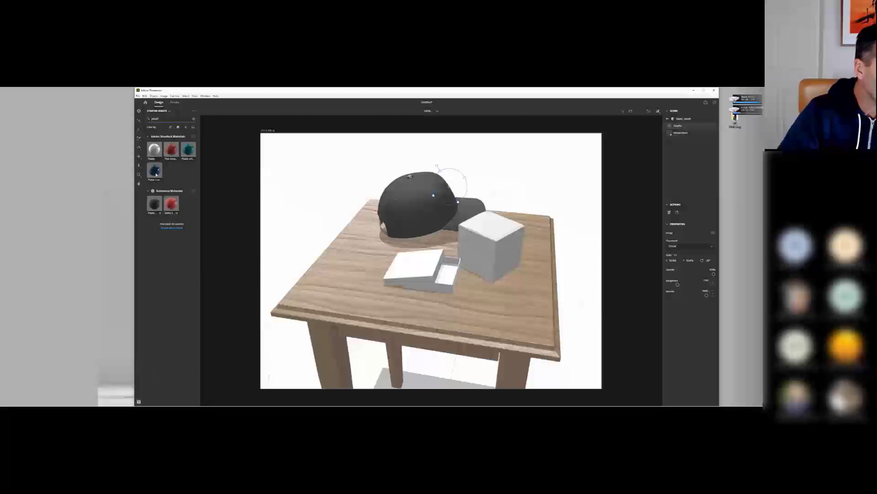
{"action": "left_click_drag", "start_coordinate": [157, 173], "coordinate": [488, 270]}
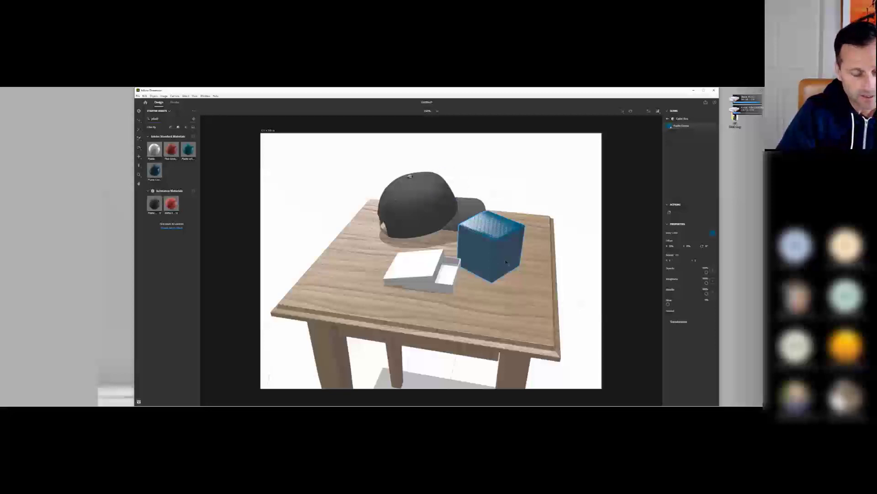
- Increase the repeat of the cube box's plastic canvas material to make its woven texture finer
{"action": "right_click_drag", "start_coordinate": [511, 267], "coordinate": [446, 204]}
{"action": "scroll", "coordinate": [510, 269], "scroll_direction": "up", "scroll_amount": 5}
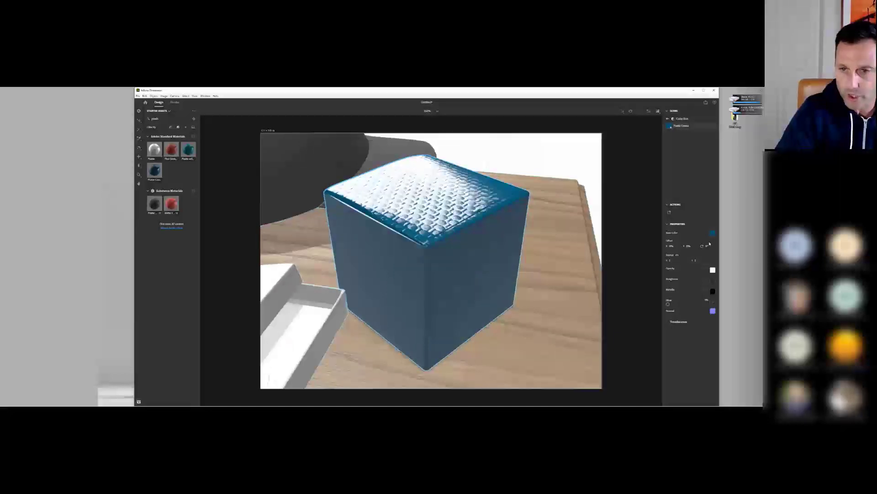
{"action": "left_click", "coordinate": [672, 263]}
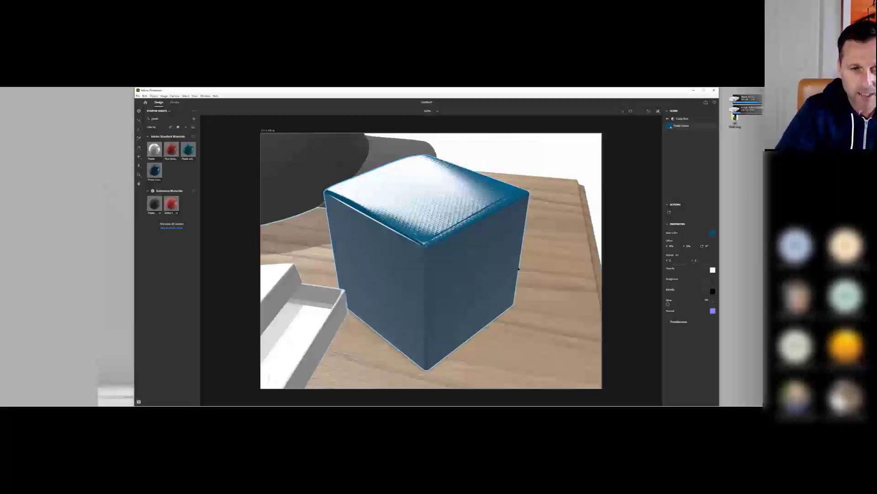
{"action": "right_click_drag", "start_coordinate": [439, 297], "coordinate": [471, 308]}
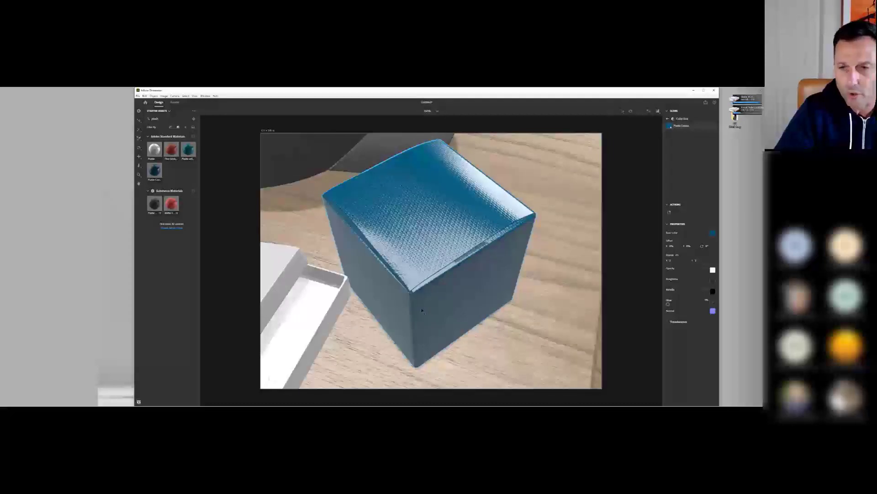
- Replace the blue base colour image of the cube box's plastic canvas material with a solid neutral dark grey
{"action": "left_click", "coordinate": [713, 234]}
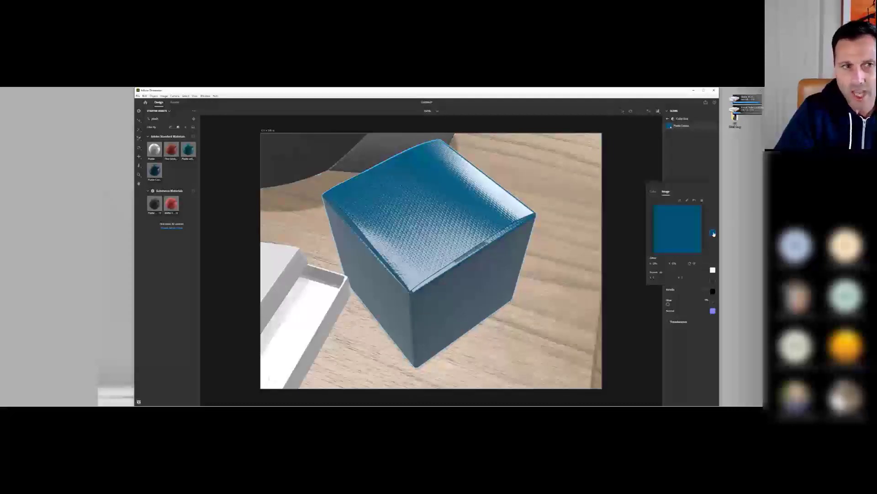
{"action": "left_click", "coordinate": [654, 192]}
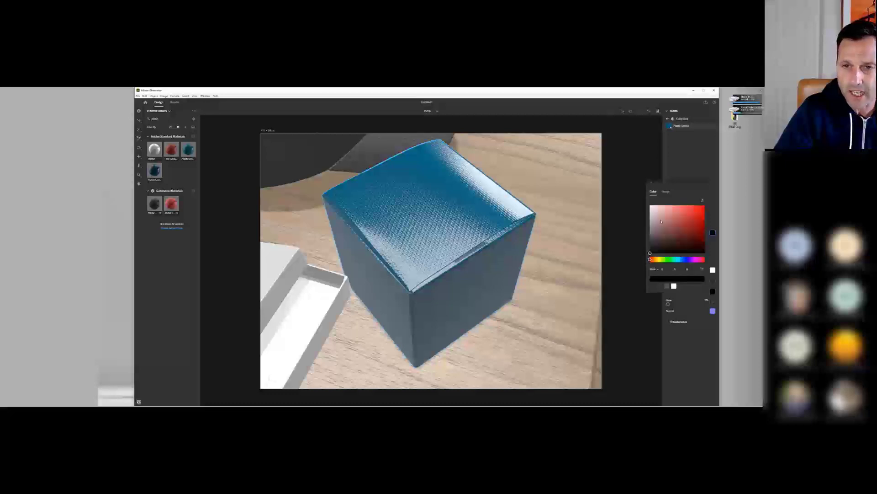
{"action": "left_click_drag", "start_coordinate": [656, 254], "coordinate": [636, 242]}
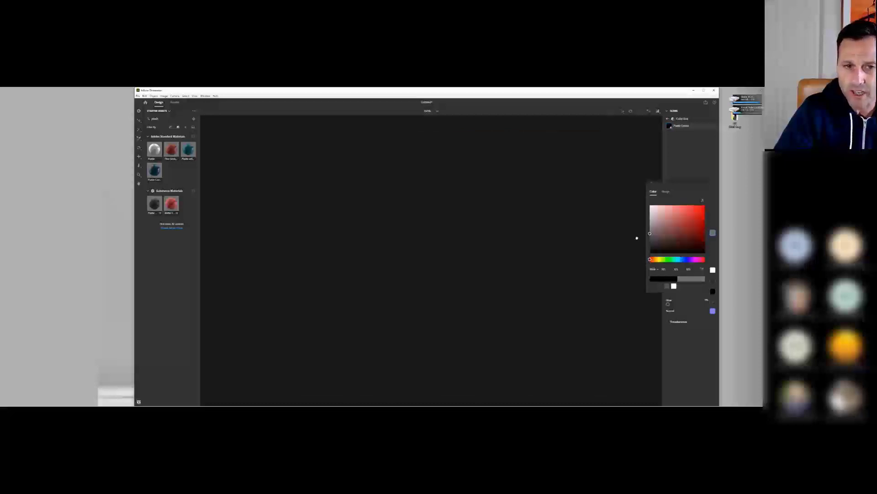
{"action": "left_click", "coordinate": [636, 242]}
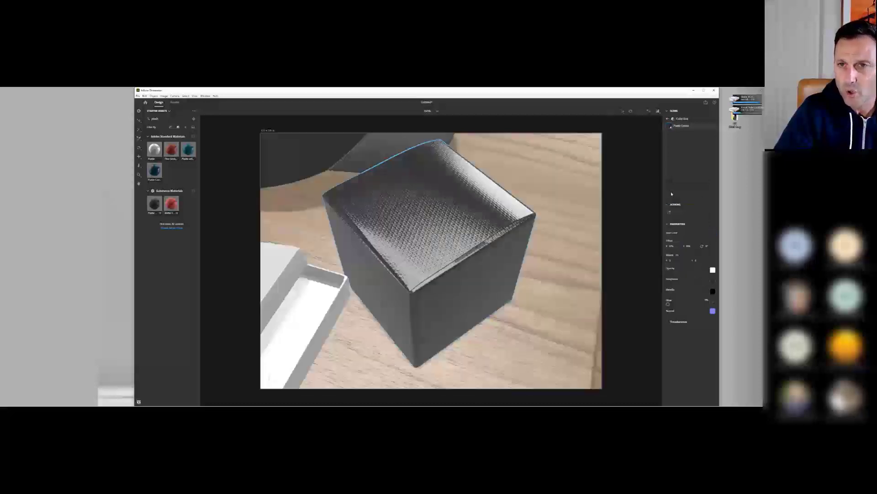
- Switch the cube box's base colour to its blue image and return it to the solid dark grey
{"action": "left_click", "coordinate": [714, 233]}
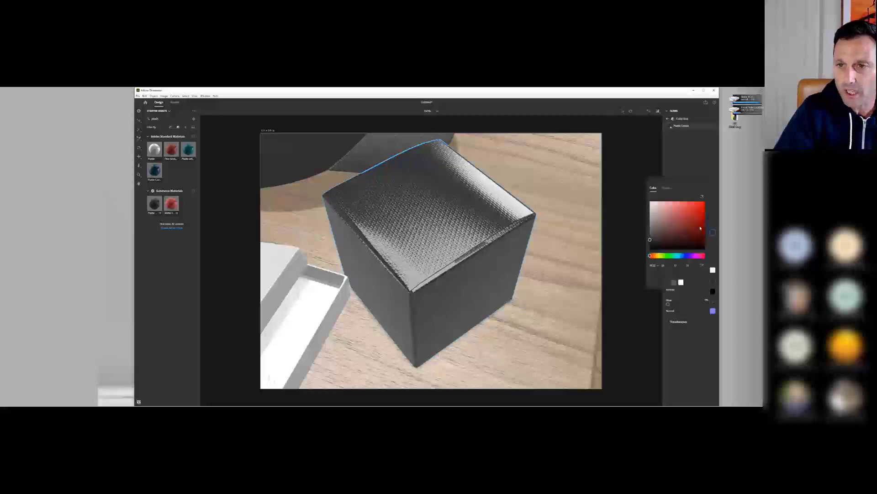
{"action": "left_click", "coordinate": [665, 187]}
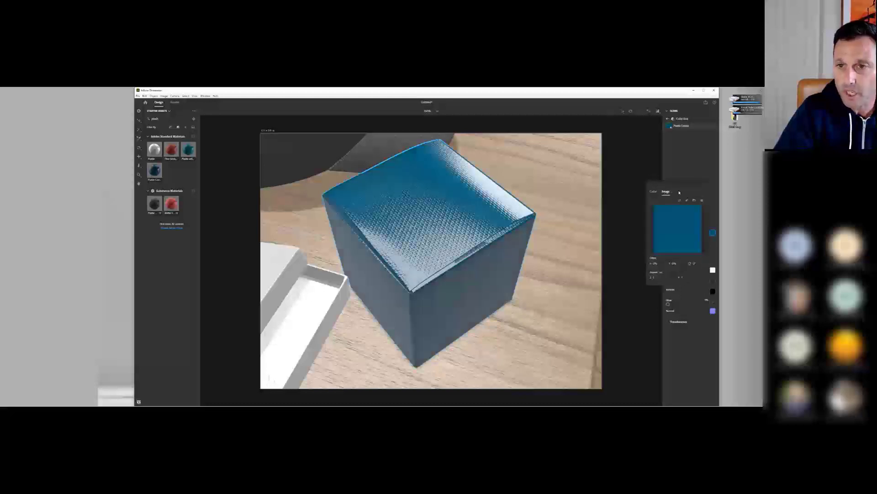
{"action": "left_click", "coordinate": [654, 191]}
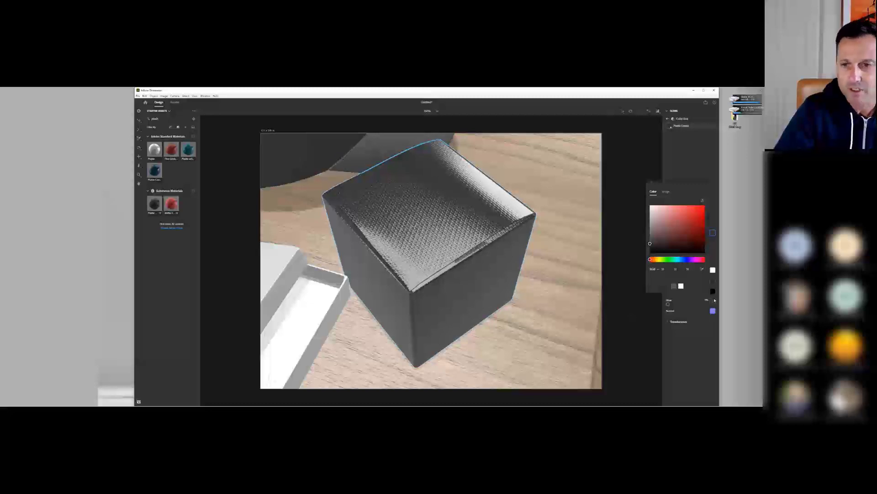
{"action": "left_click", "coordinate": [708, 172]}
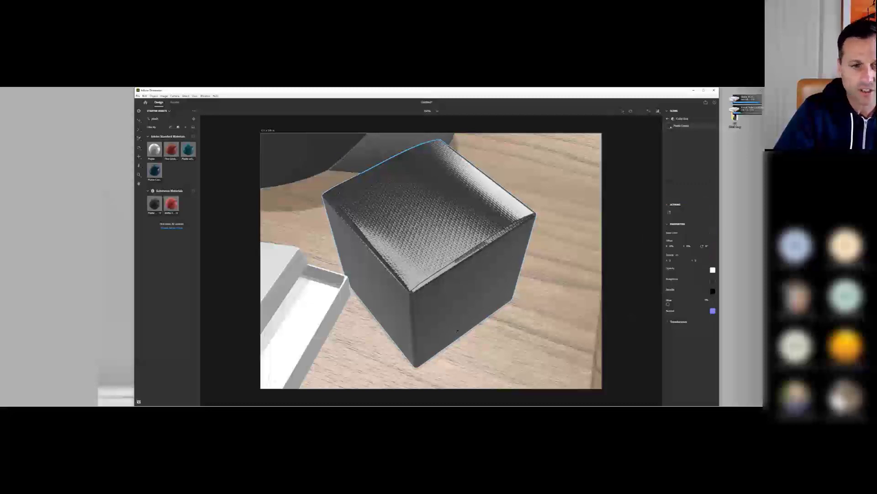
- Copy the cube box's dark grey plastic canvas material onto the flat open box by sampling the cube
{"action": "left_click_drag", "start_coordinate": [429, 283], "coordinate": [457, 288]}
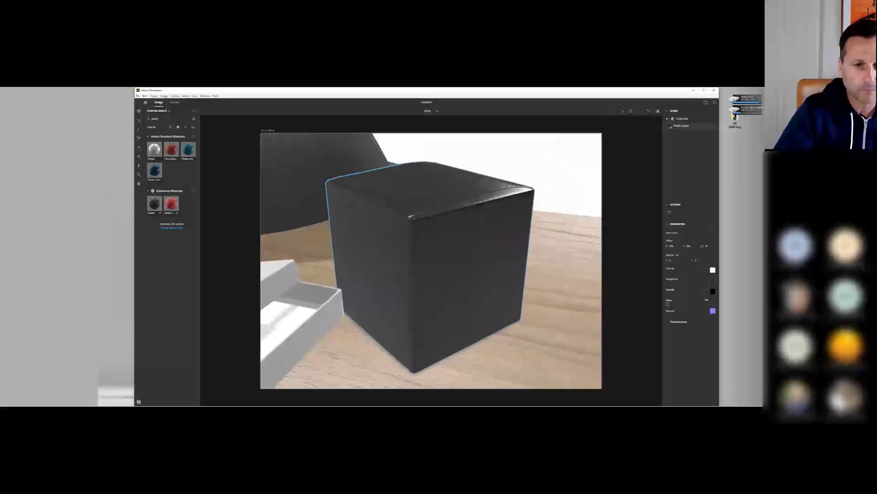
{"action": "scroll", "coordinate": [445, 295], "scroll_direction": "down", "scroll_amount": 5}
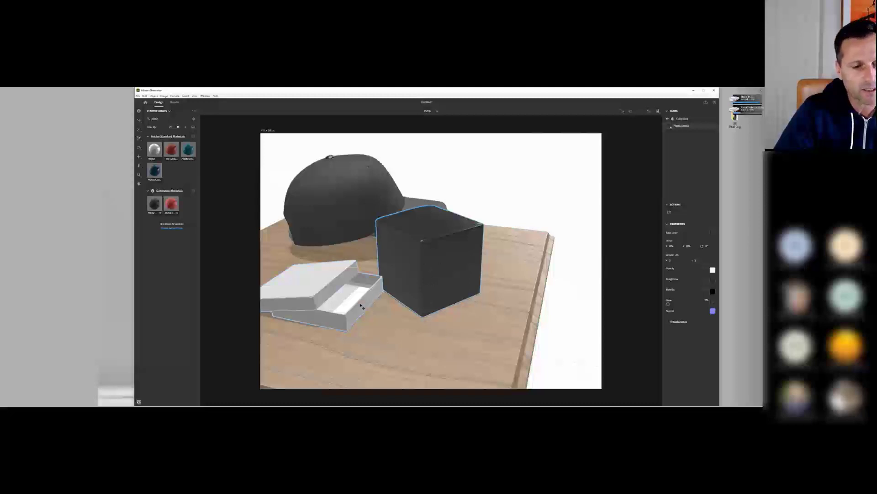
{"action": "left_click", "coordinate": [361, 306]}
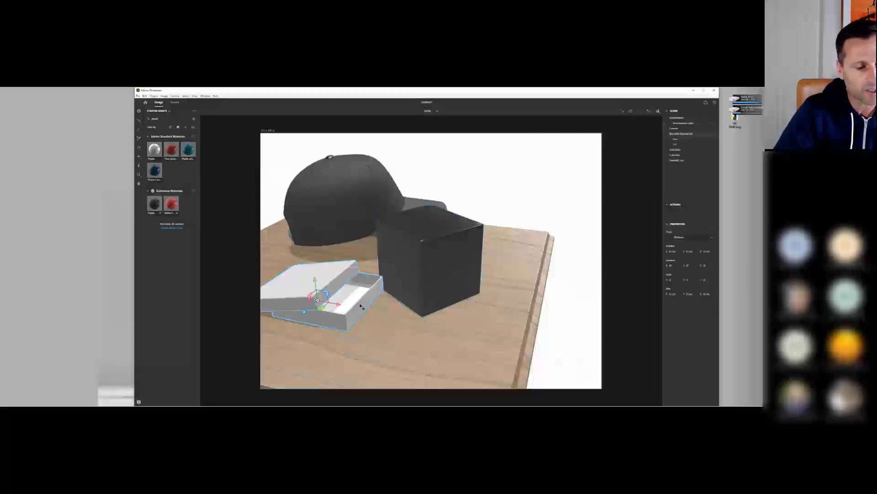
{"action": "left_click", "coordinate": [438, 257]}
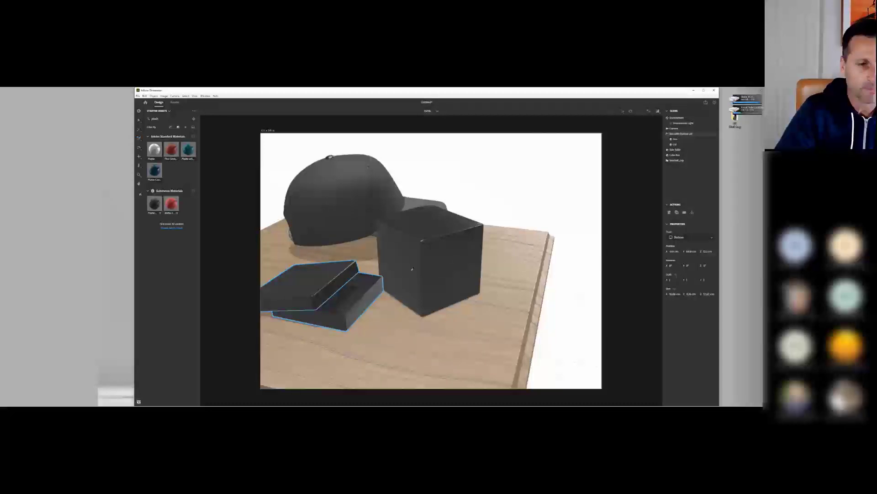
- Open the shared Creative Cloud library and place its Sugar logo graphic on the front face of the cube box
{"action": "left_click", "coordinate": [167, 112]}
{"action": "left_click", "coordinate": [155, 128]}
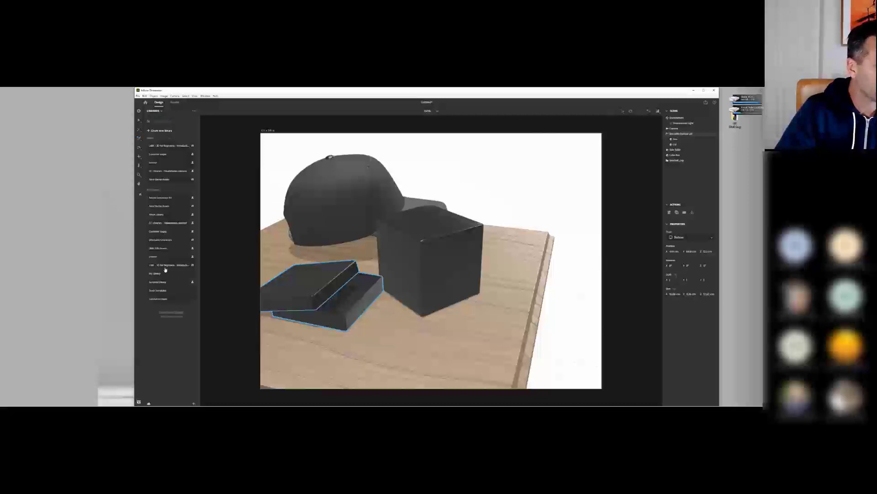
{"action": "left_click", "coordinate": [166, 265]}
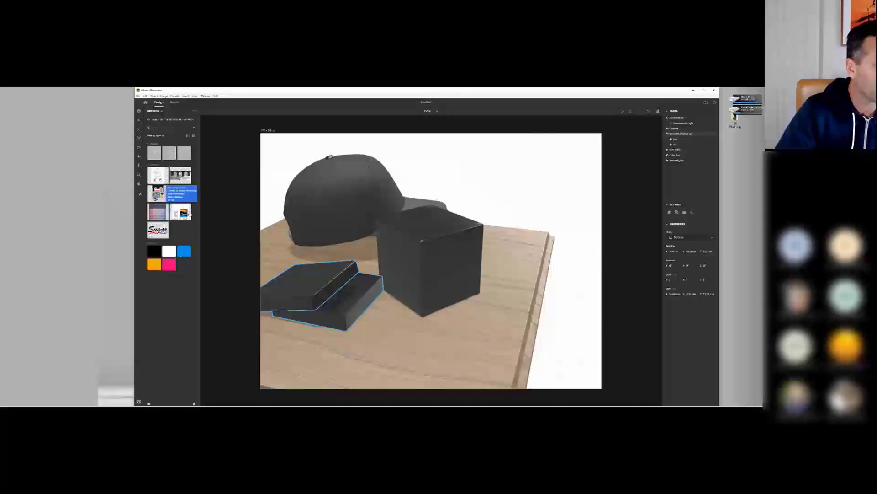
{"action": "left_click_drag", "start_coordinate": [181, 211], "coordinate": [445, 272]}
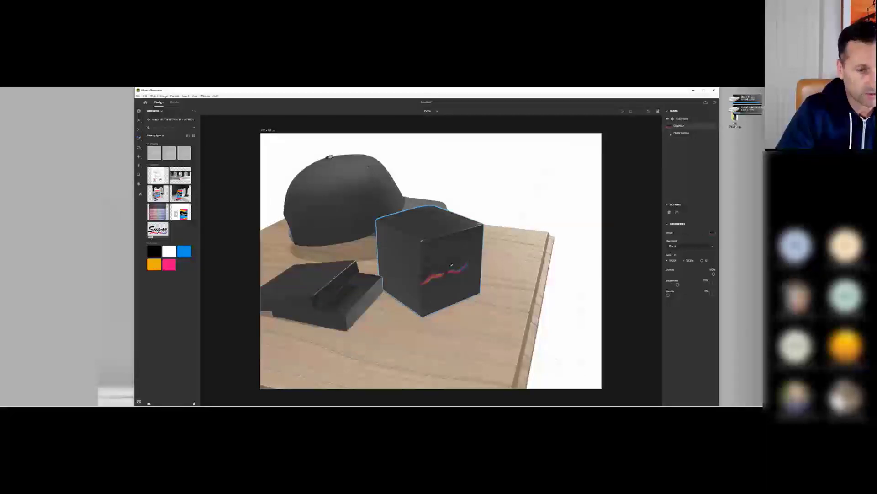
- Centre the Sugar logo on the cube box's front face and rotate it to run diagonally upward
{"action": "mouse_move", "coordinate": [448, 273]}
{"action": "left_mouse_down"}
{"action": "mouse_move", "coordinate": [453, 251]}
{"action": "mouse_move", "coordinate": [453, 275]}
{"action": "left_mouse_up"}
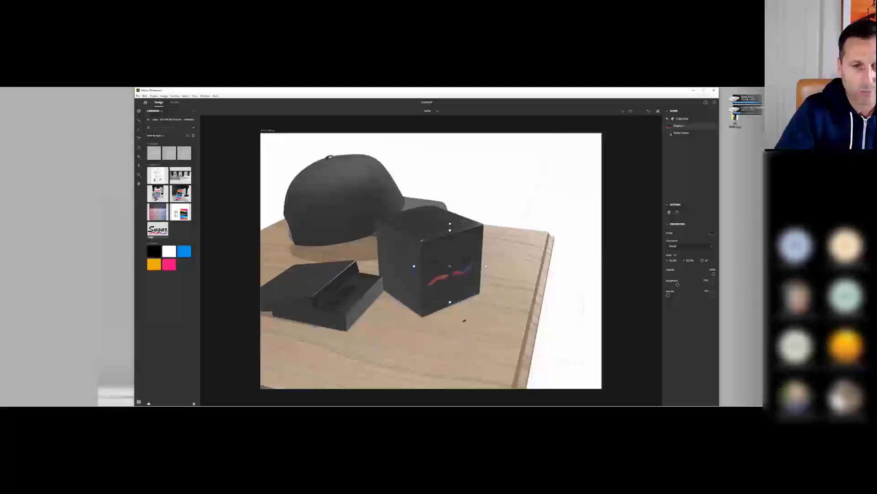
{"action": "right_click_drag", "start_coordinate": [465, 320], "coordinate": [438, 307]}
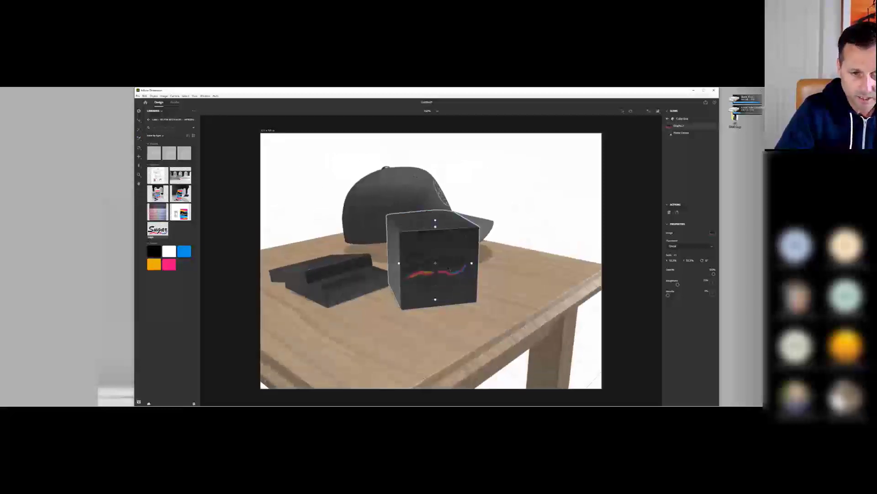
{"action": "left_click_drag", "start_coordinate": [447, 270], "coordinate": [454, 274]}
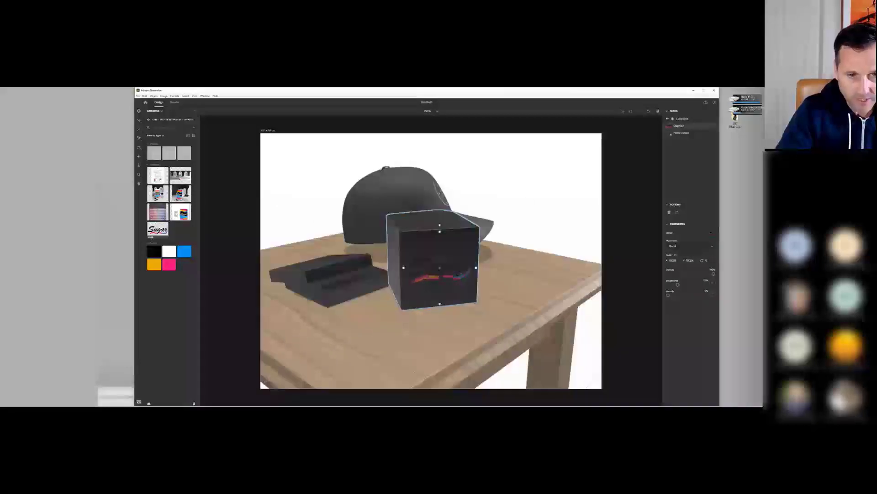
{"action": "left_click_drag", "start_coordinate": [439, 226], "coordinate": [465, 239]}
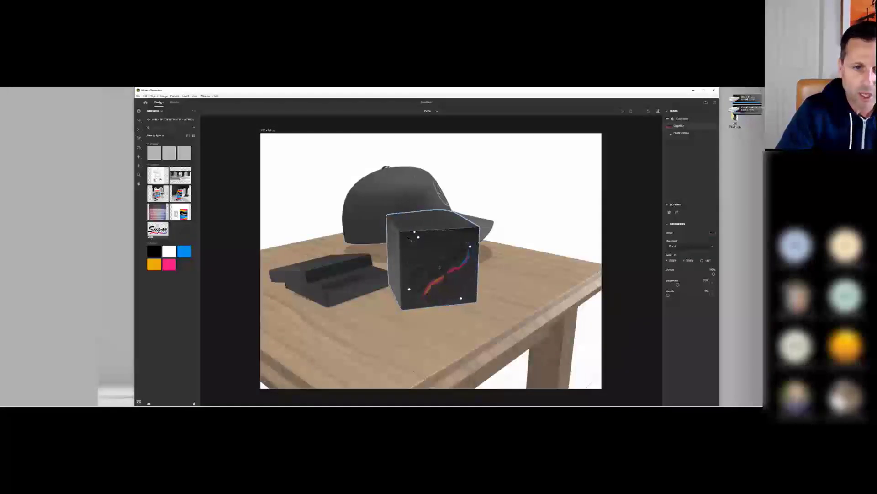
{"action": "key", "text": "Escape"}
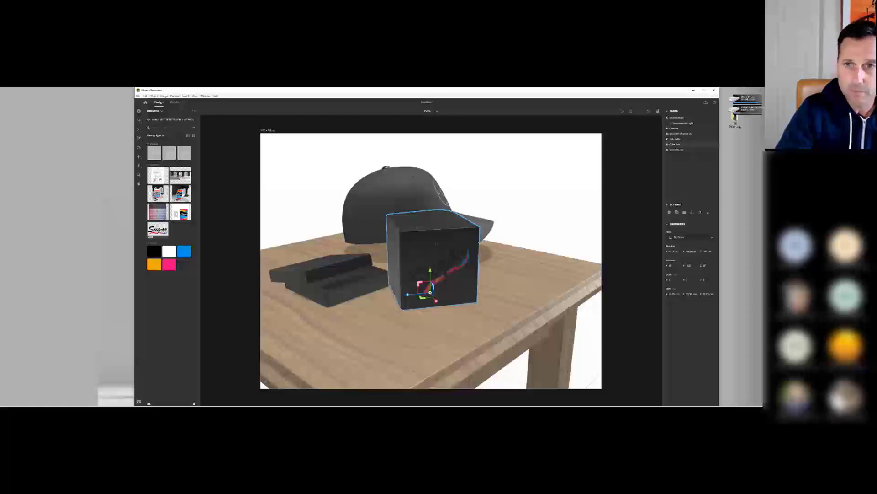
{"action": "left_click", "coordinate": [701, 212]}
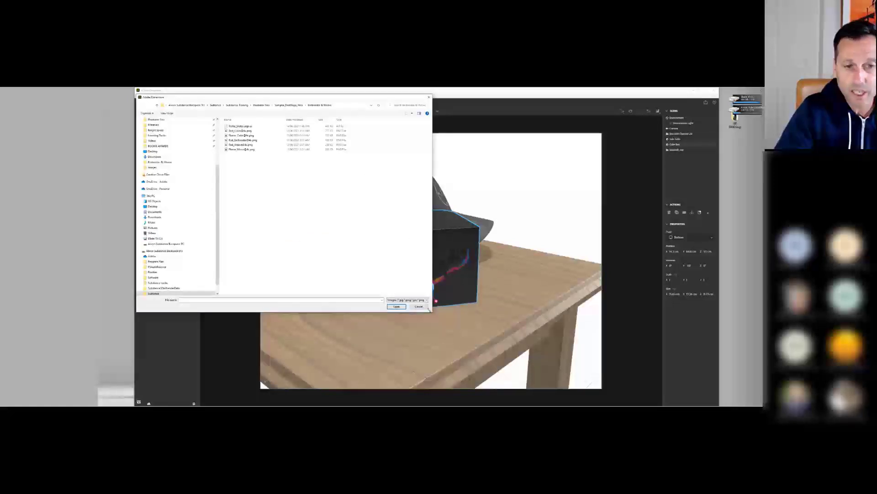
{"action": "left_click", "coordinate": [421, 307]}
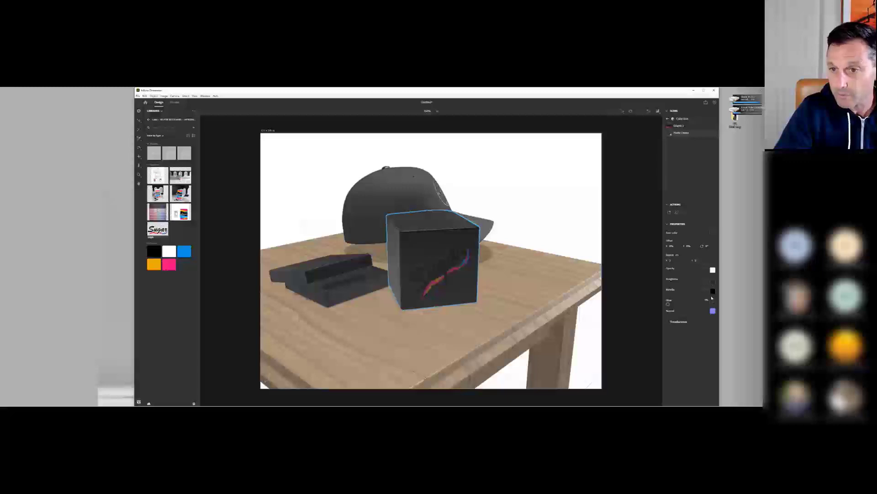
- Slightly lighten the dark grey base colour of the cube box's plastic canvas material
{"action": "left_click", "coordinate": [711, 234]}
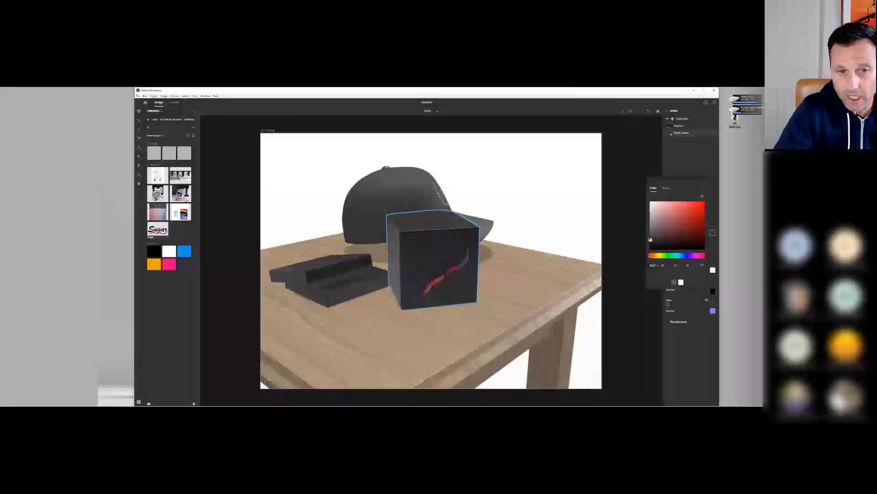
{"action": "mouse_move", "coordinate": [650, 239]}
{"action": "left_mouse_down"}
{"action": "mouse_move", "coordinate": [652, 208]}
{"action": "mouse_move", "coordinate": [691, 222]}
{"action": "mouse_move", "coordinate": [672, 209]}
{"action": "mouse_move", "coordinate": [646, 237]}
{"action": "left_mouse_up"}
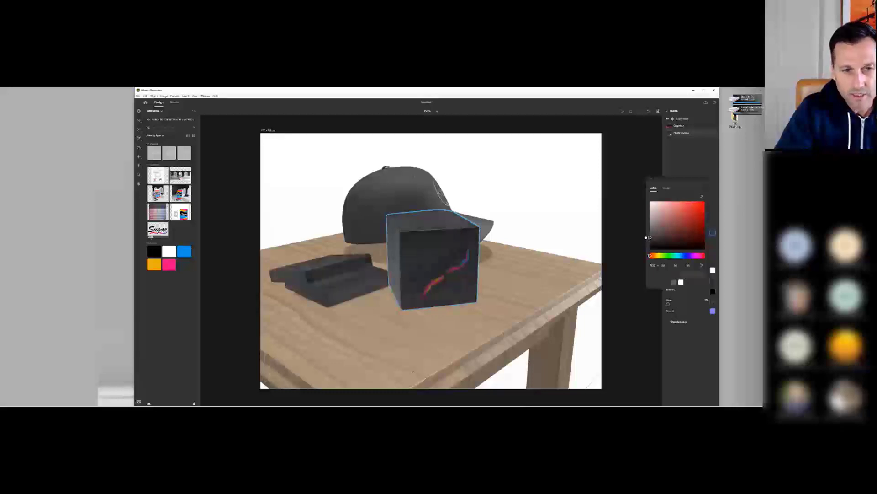
{"action": "left_click", "coordinate": [684, 169]}
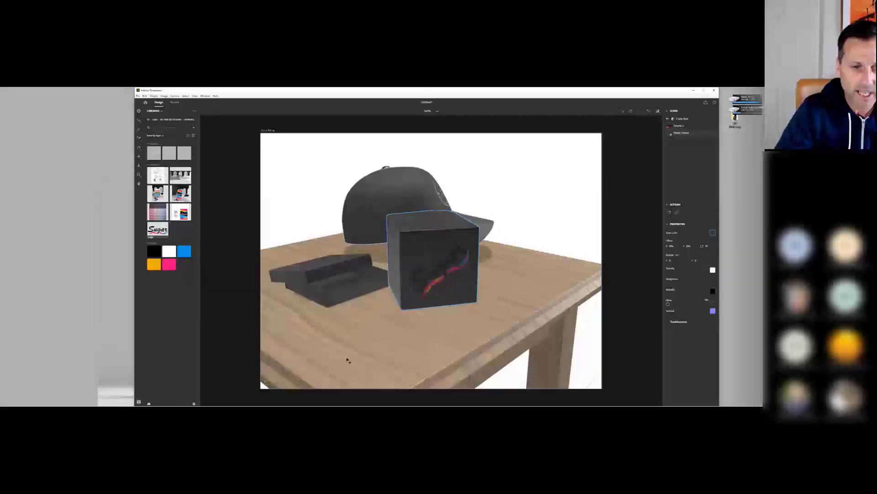
- Place the library's colourful Sugar packaging artwork on the lid of the flat box
{"action": "right_click_drag", "start_coordinate": [341, 359], "coordinate": [357, 303]}
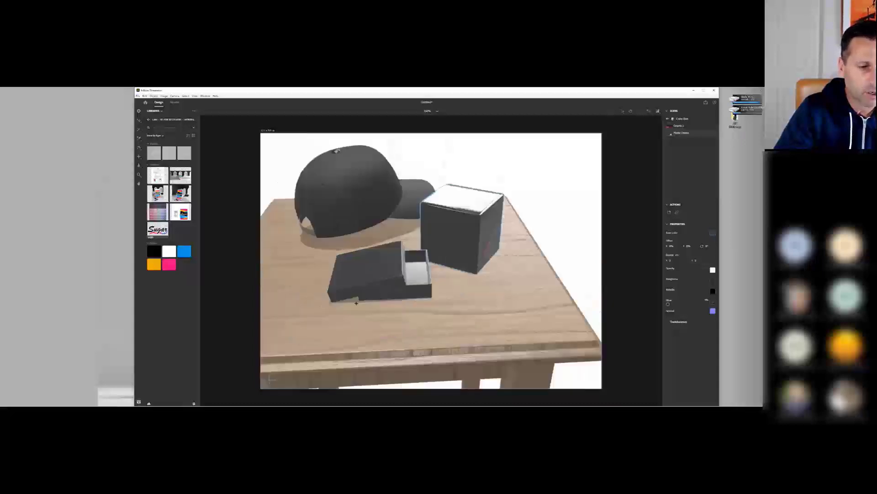
{"action": "left_click_drag", "start_coordinate": [181, 212], "coordinate": [370, 269]}
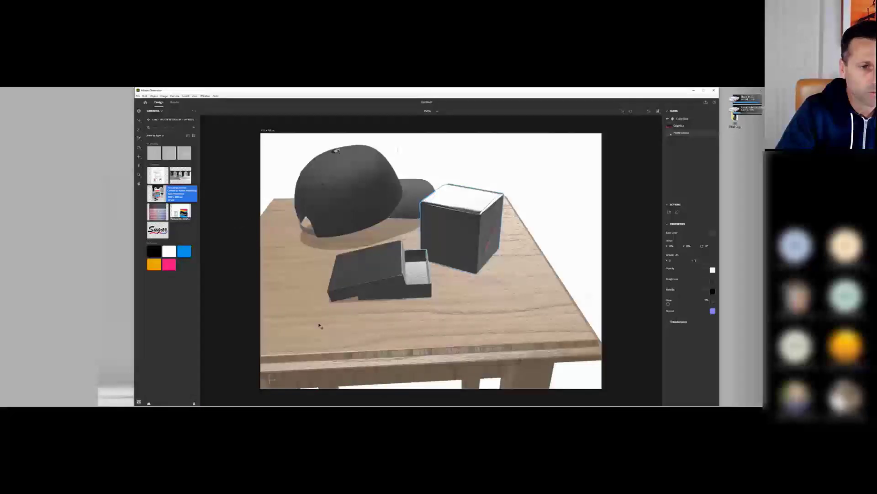
{"action": "right_click_drag", "start_coordinate": [312, 318], "coordinate": [507, 383]}
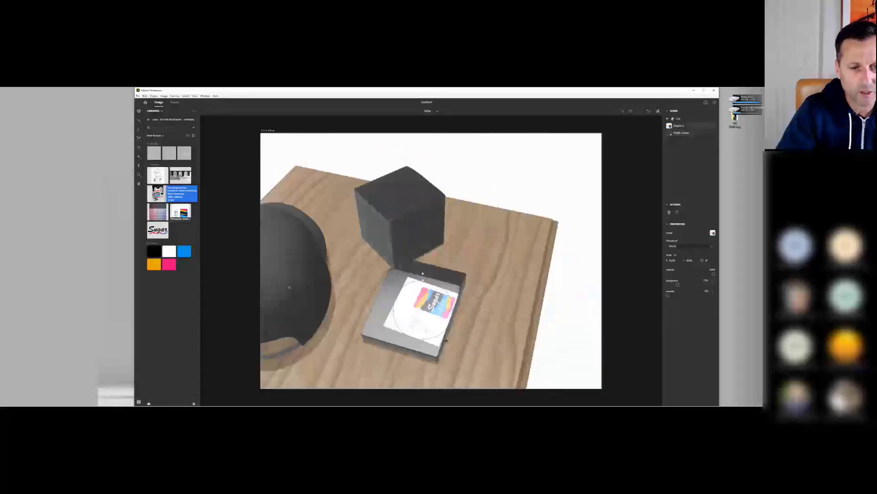
- Rotate, enlarge and position the packaging artwork so its Sugar Mix Berry Dark Chocolate panel covers the flat box's lid
{"action": "mouse_move", "coordinate": [447, 340]}
{"action": "right_mouse_down"}
{"action": "mouse_move", "coordinate": [418, 343]}
{"action": "mouse_move", "coordinate": [438, 337]}
{"action": "right_mouse_up"}
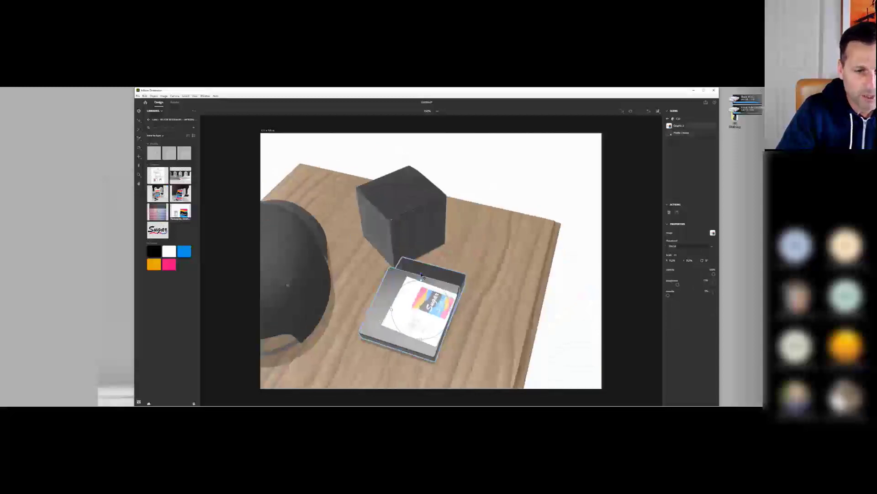
{"action": "left_click_drag", "start_coordinate": [421, 276], "coordinate": [458, 311]}
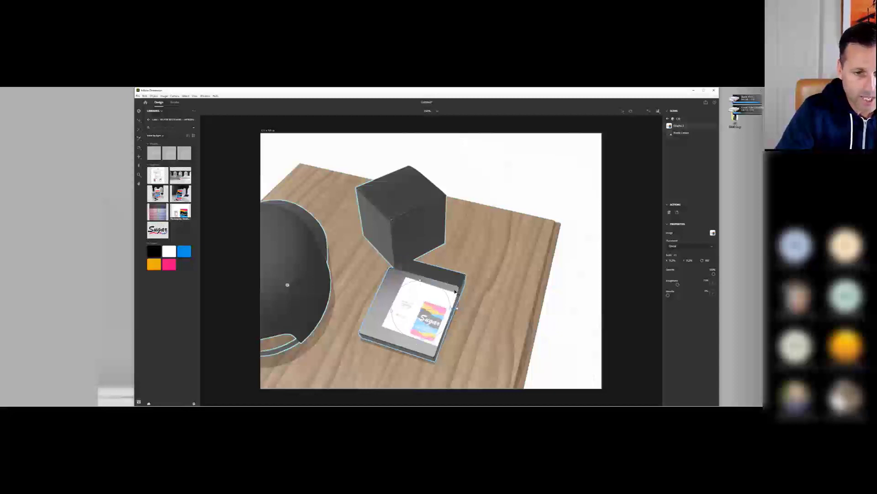
{"action": "left_click_drag", "start_coordinate": [449, 294], "coordinate": [501, 289]}
{"action": "left_click_drag", "start_coordinate": [432, 332], "coordinate": [405, 307]}
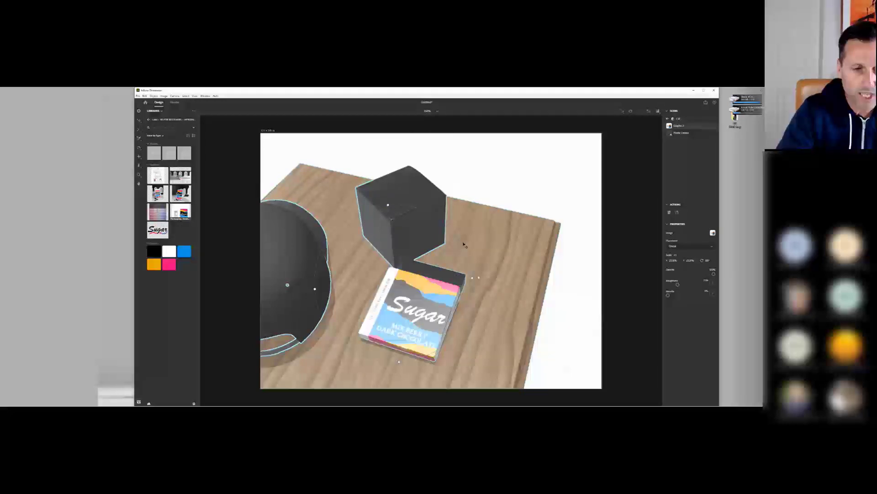
{"action": "mouse_move", "coordinate": [418, 324]}
{"action": "left_mouse_down"}
{"action": "mouse_move", "coordinate": [410, 320]}
{"action": "mouse_move", "coordinate": [426, 316]}
{"action": "left_mouse_up"}
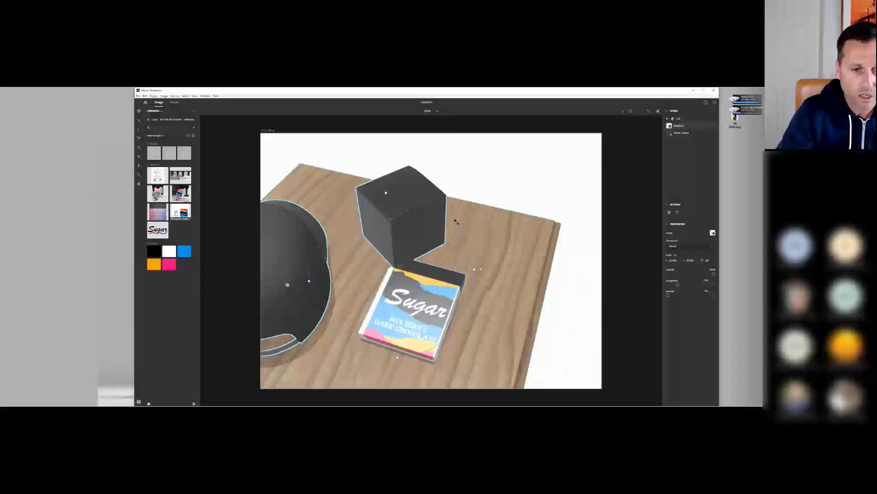
{"action": "left_click_drag", "start_coordinate": [406, 333], "coordinate": [405, 325]}
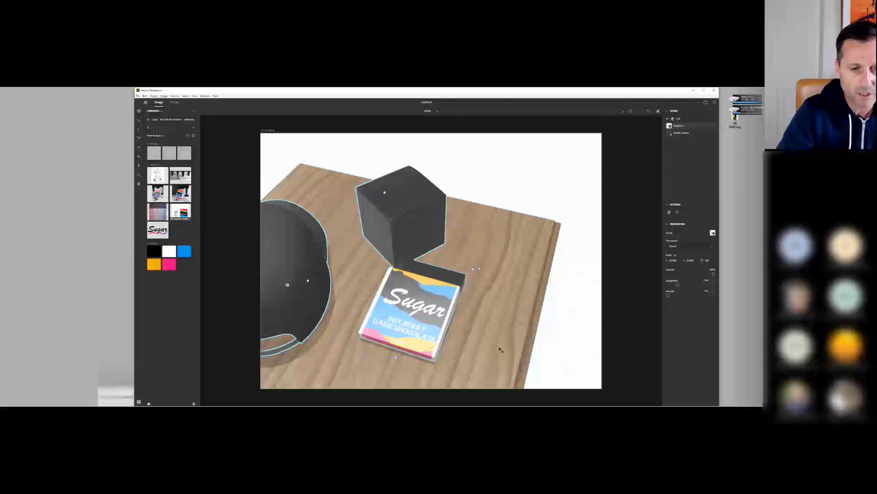
- Inspect the packaging artwork on the flat box and the surrounding cube box, cap and table from several angles
{"action": "left_click_drag", "start_coordinate": [487, 353], "coordinate": [460, 313], "text": "alt"}
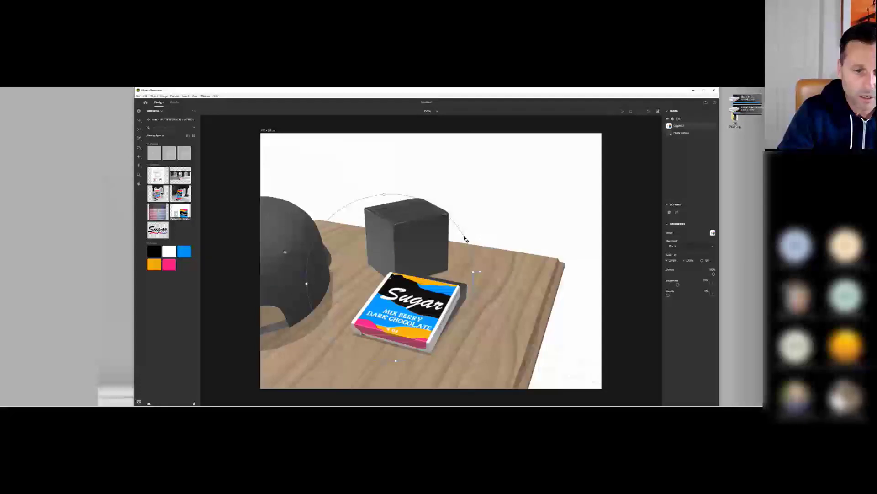
{"action": "left_click", "coordinate": [408, 316]}
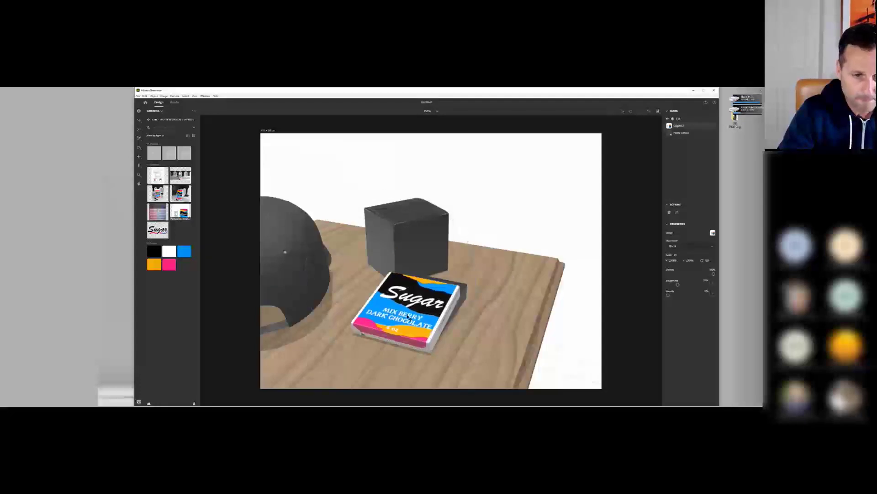
{"action": "left_click_drag", "start_coordinate": [408, 317], "coordinate": [439, 343], "text": "alt"}
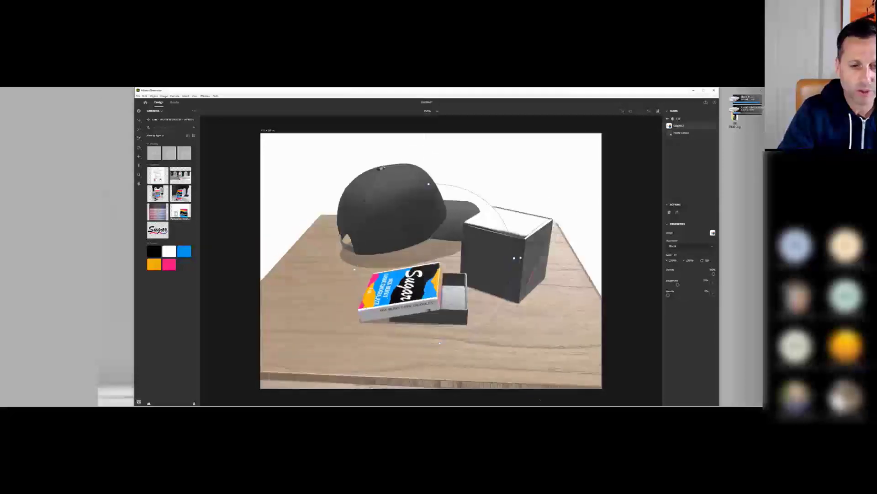
{"action": "scroll", "coordinate": [505, 351], "scroll_direction": "down", "scroll_amount": 10}
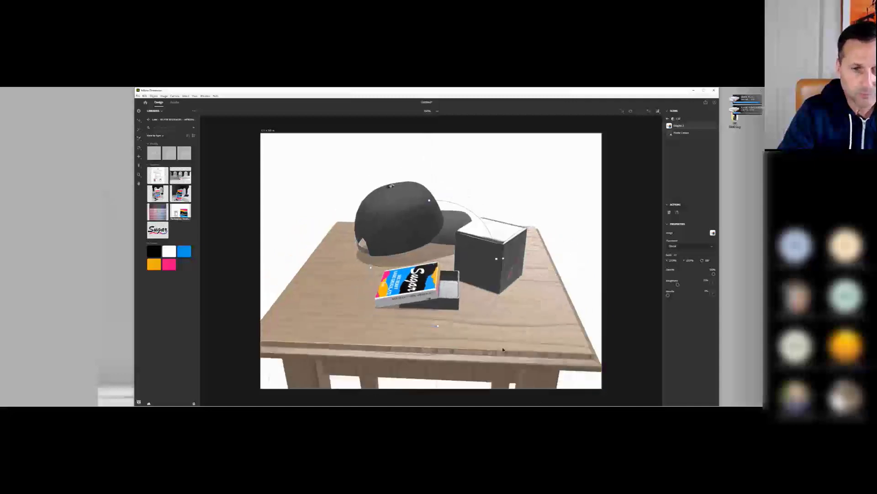
{"action": "mouse_move", "coordinate": [475, 336]}
{"action": "right_mouse_down"}
{"action": "mouse_move", "coordinate": [435, 329]}
{"action": "mouse_move", "coordinate": [469, 343]}
{"action": "right_mouse_up"}
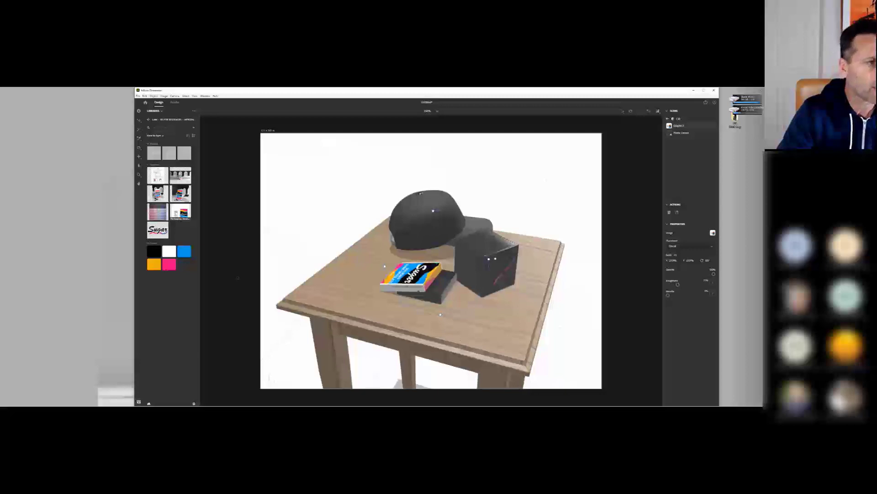
{"action": "left_click_drag", "start_coordinate": [167, 236], "coordinate": [445, 285]}
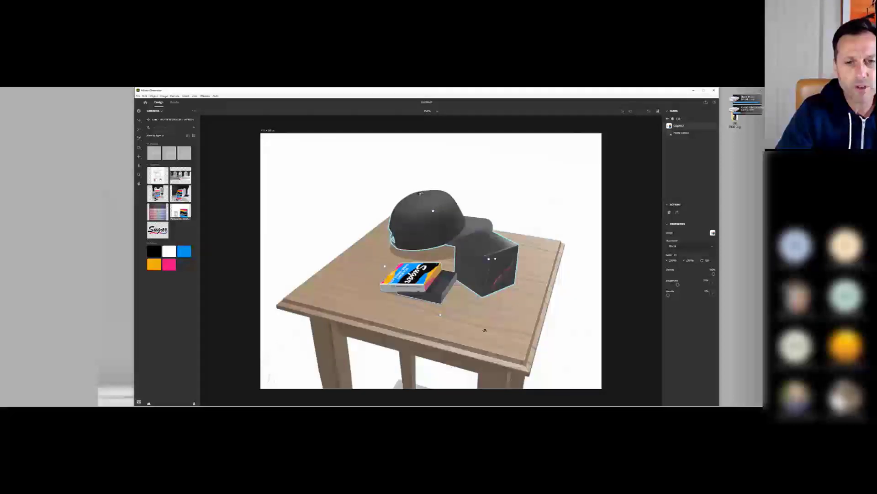
- Switch from the CC library to the starter assets, clear the material search, and filter the assets to lights
{"action": "right_click_drag", "start_coordinate": [455, 356], "coordinate": [453, 333]}
{"action": "left_click", "coordinate": [147, 120]}
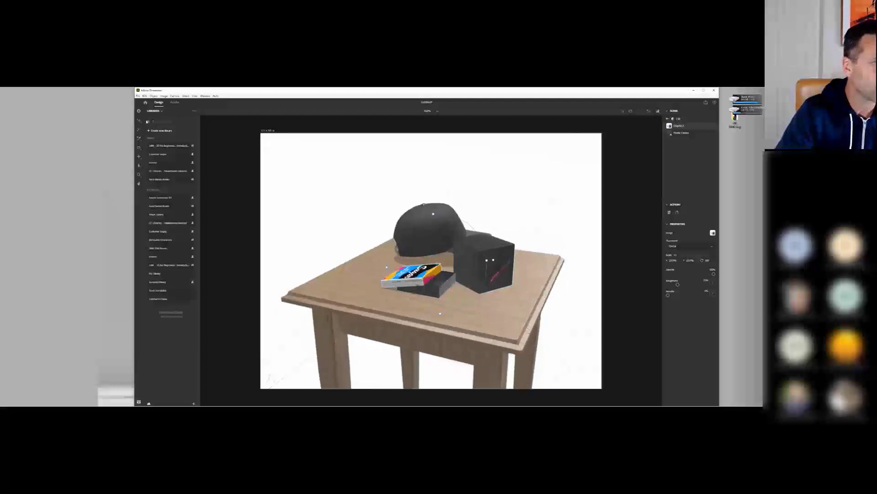
{"action": "left_click", "coordinate": [161, 112]}
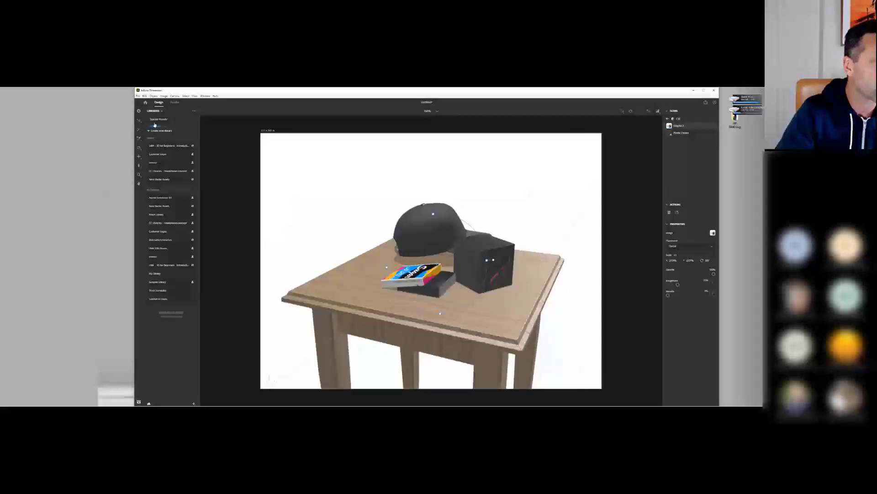
{"action": "left_click", "coordinate": [156, 120]}
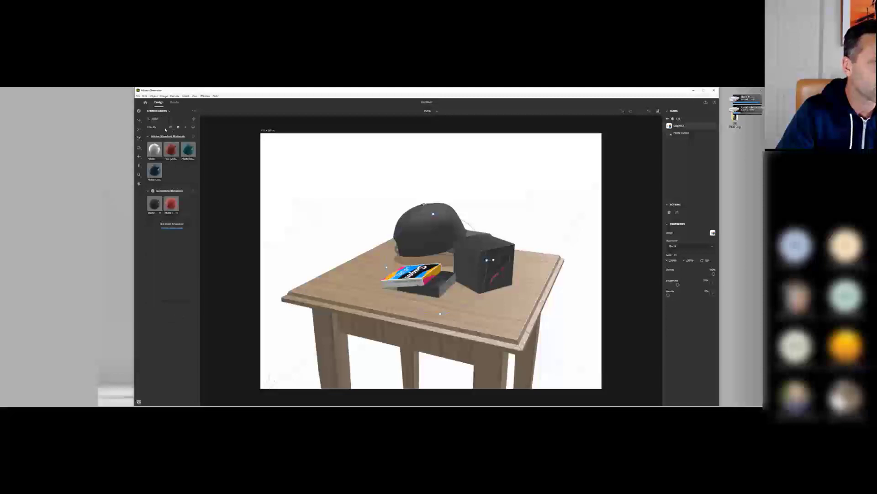
{"action": "left_click", "coordinate": [193, 119]}
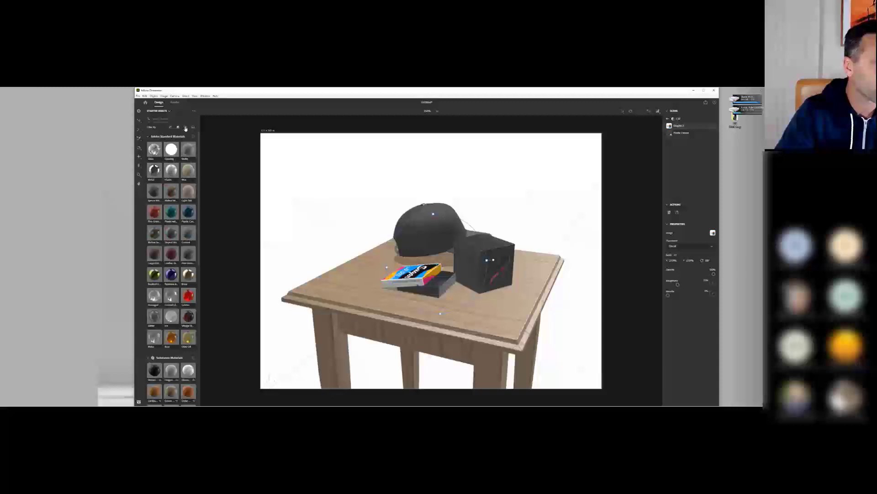
{"action": "left_click", "coordinate": [185, 128]}
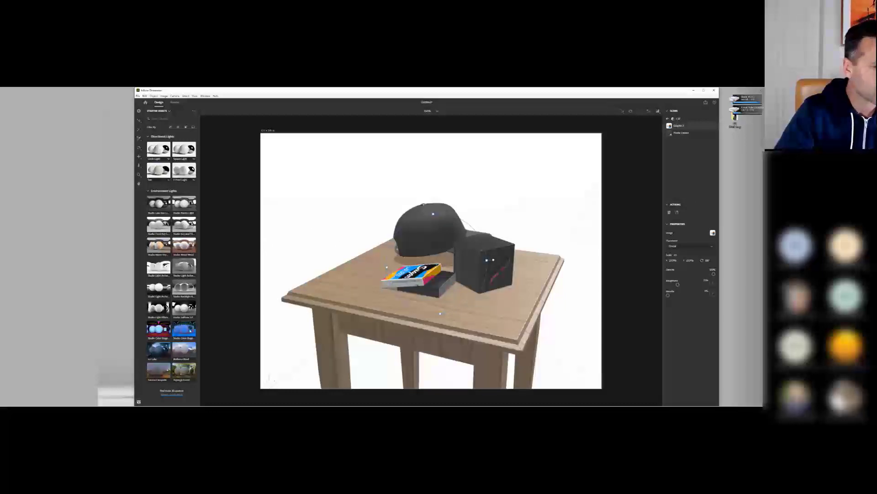
- Try the blue studio colour light, two outdoor environment lights and a white studio light on the table scene
{"action": "middle_click_drag", "start_coordinate": [469, 304], "coordinate": [430, 323]}
{"action": "scroll", "coordinate": [450, 322], "scroll_direction": "down", "scroll_amount": 2}
{"action": "scroll", "coordinate": [451, 323], "scroll_direction": "up", "scroll_amount": 3}
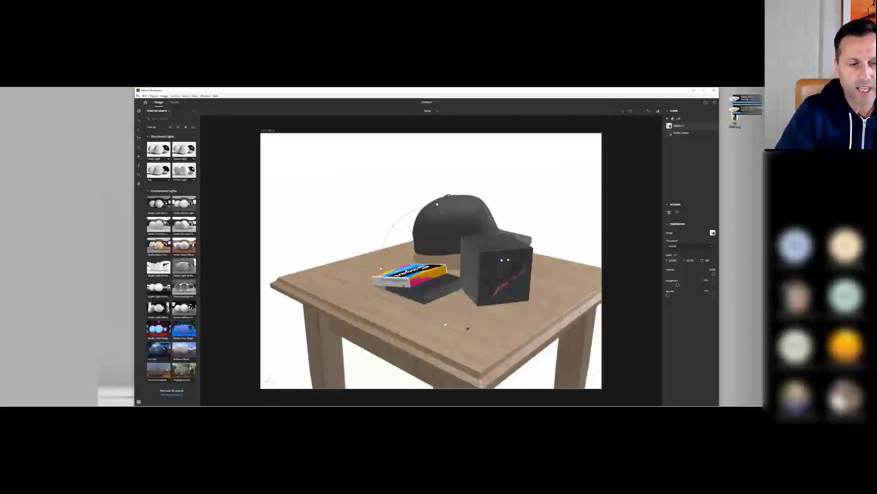
{"action": "left_click_drag", "start_coordinate": [188, 343], "coordinate": [343, 202]}
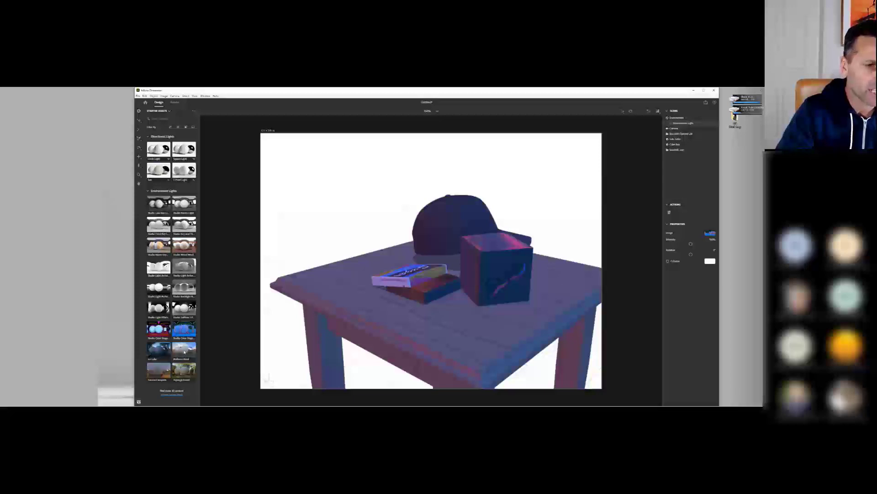
{"action": "left_click_drag", "start_coordinate": [185, 352], "coordinate": [348, 219]}
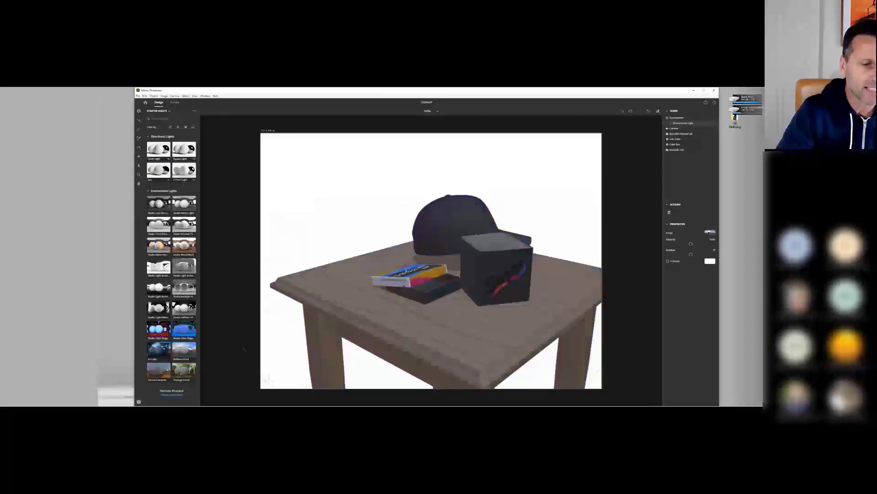
{"action": "left_click_drag", "start_coordinate": [184, 370], "coordinate": [350, 227]}
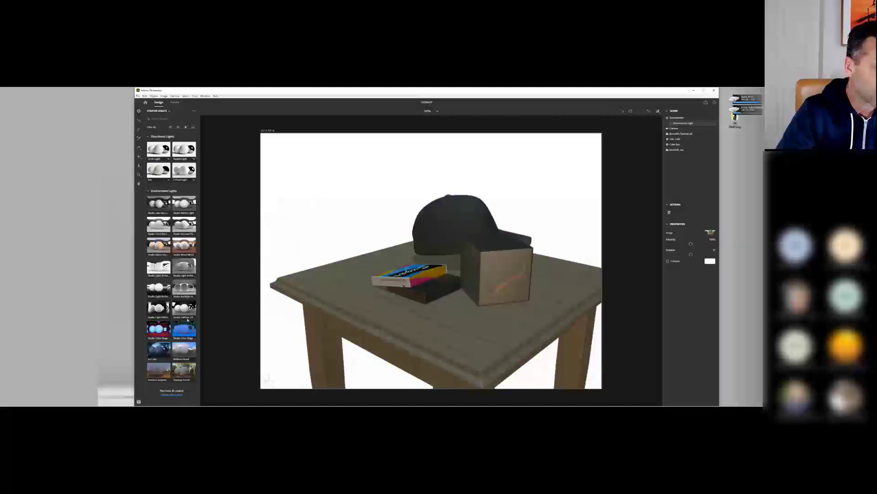
{"action": "left_click_drag", "start_coordinate": [167, 313], "coordinate": [354, 244]}
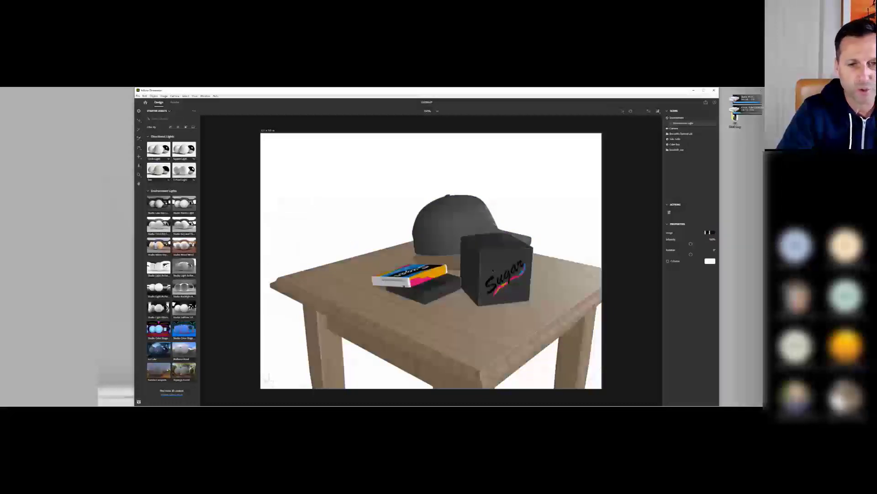
{"action": "left_click_drag", "start_coordinate": [527, 305], "coordinate": [219, 230]}
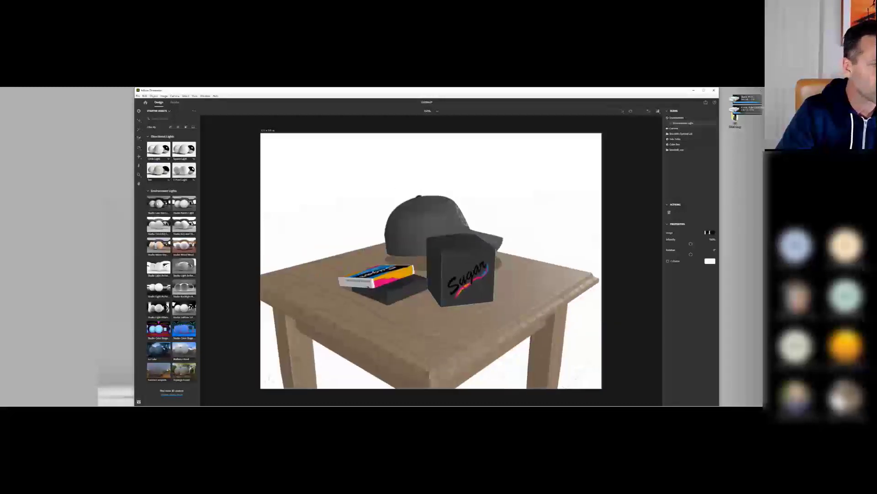
- Apply the first studio environment light in the collection and increase the environment's global rotation to redirect the lighting
{"action": "left_click_drag", "start_coordinate": [159, 203], "coordinate": [335, 221]}
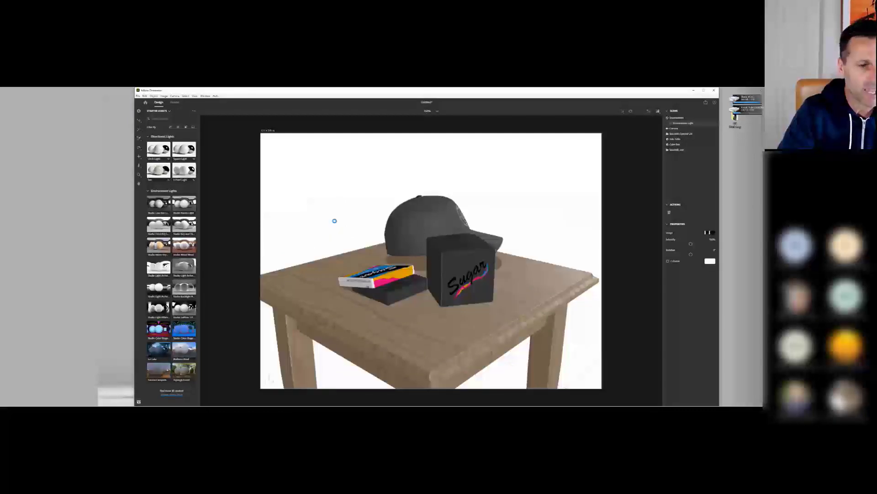
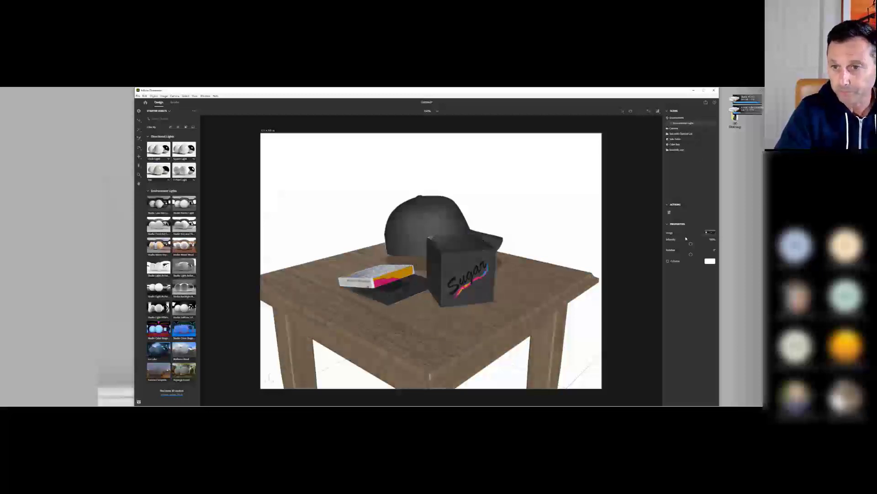
{"action": "left_click", "coordinate": [680, 118]}
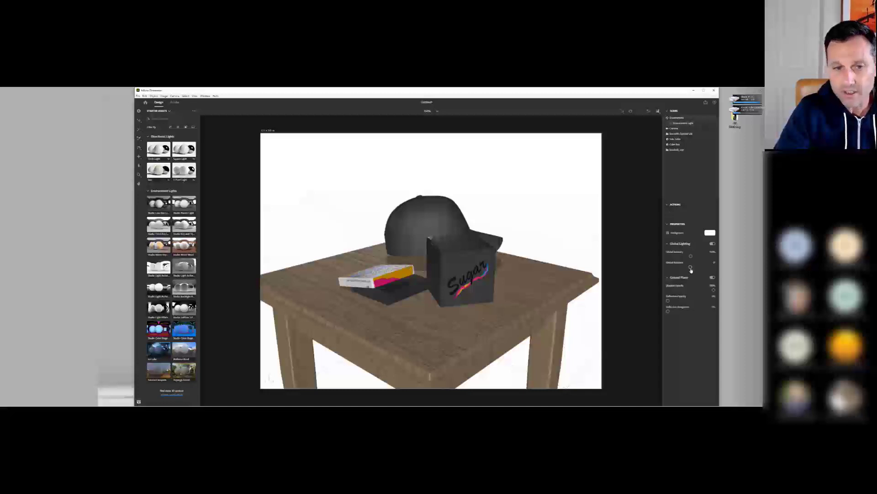
{"action": "left_click_drag", "start_coordinate": [690, 269], "coordinate": [699, 269]}
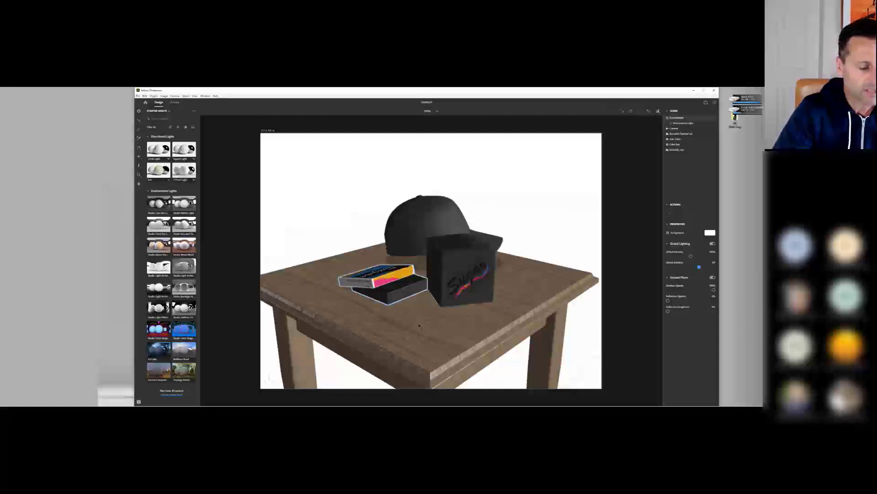
- Add a basic plane beneath the table and scale it up evenly into a large floor
{"action": "scroll", "coordinate": [420, 325], "scroll_direction": "down", "scroll_amount": 5}
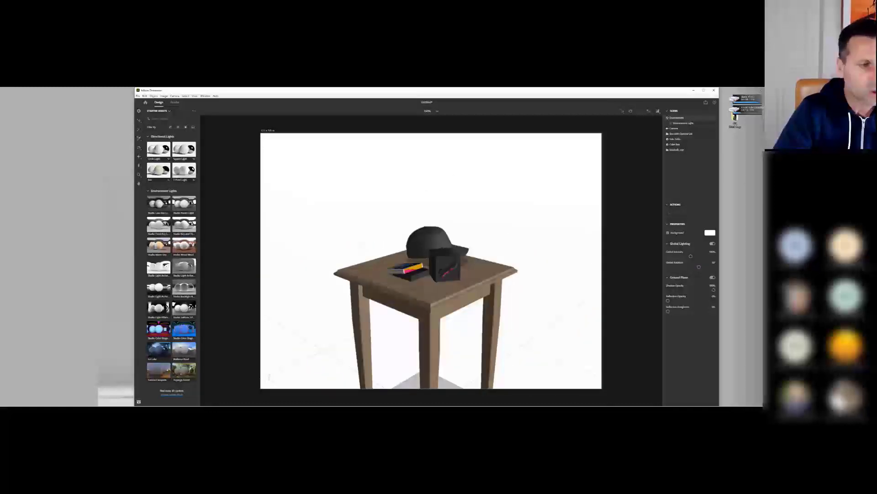
{"action": "left_click", "coordinate": [171, 127]}
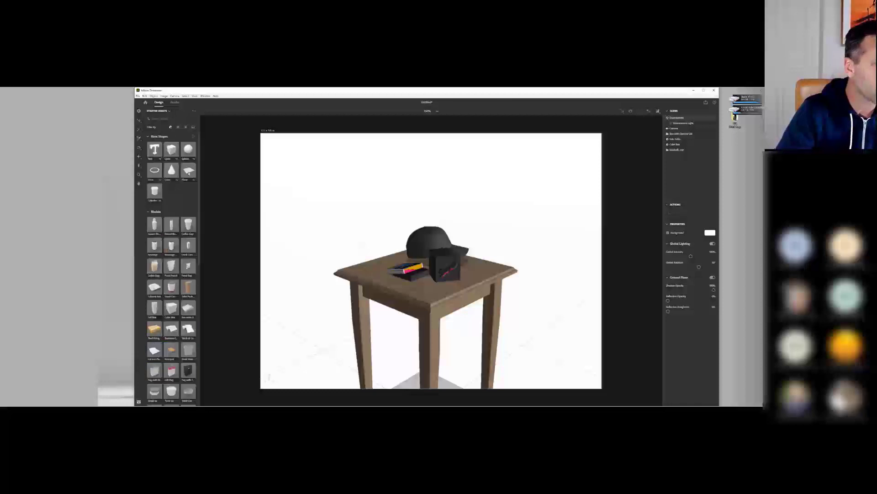
{"action": "left_click", "coordinate": [190, 173]}
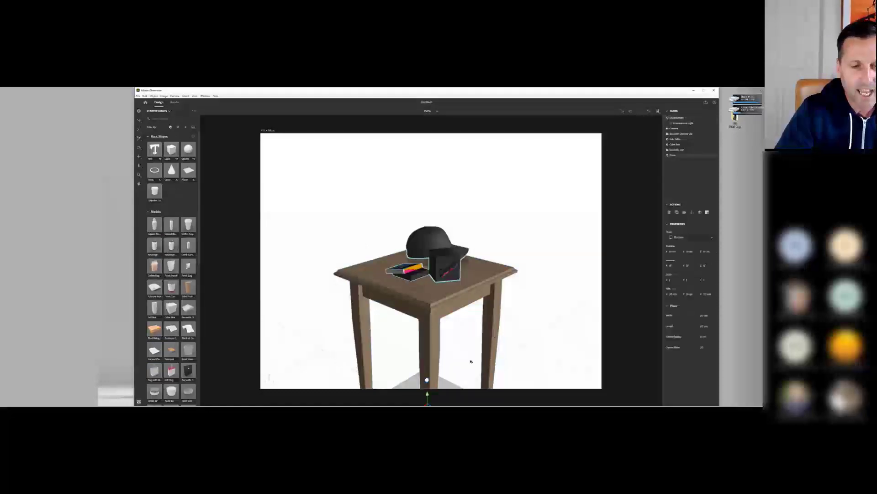
{"action": "middle_click_drag", "start_coordinate": [456, 323], "coordinate": [458, 240]}
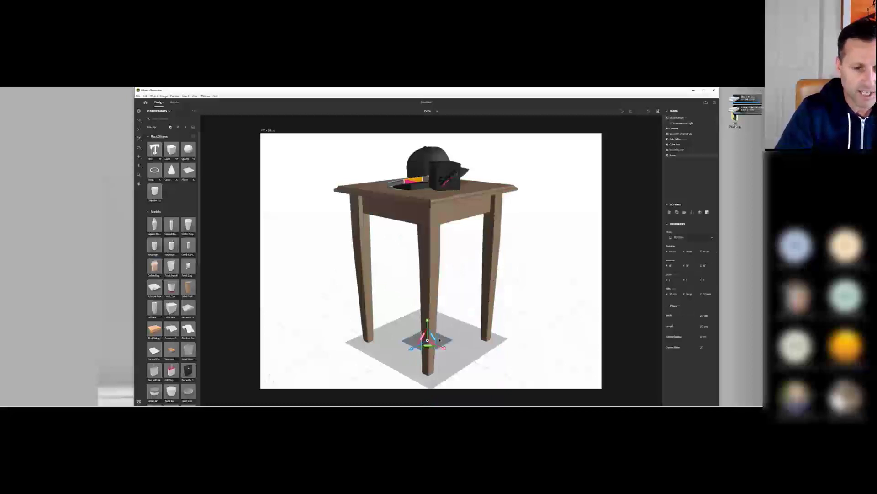
{"action": "left_click_drag", "start_coordinate": [435, 338], "coordinate": [520, 341]}
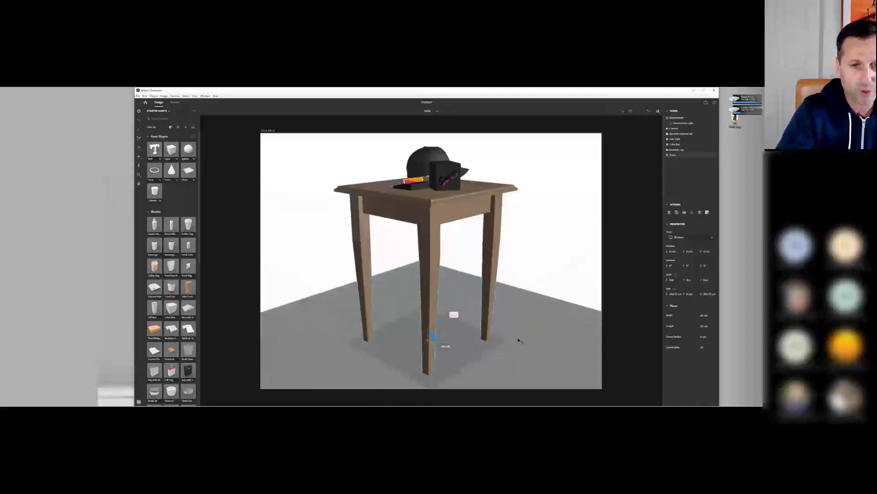
{"action": "scroll", "coordinate": [457, 348], "scroll_direction": "down", "scroll_amount": 5}
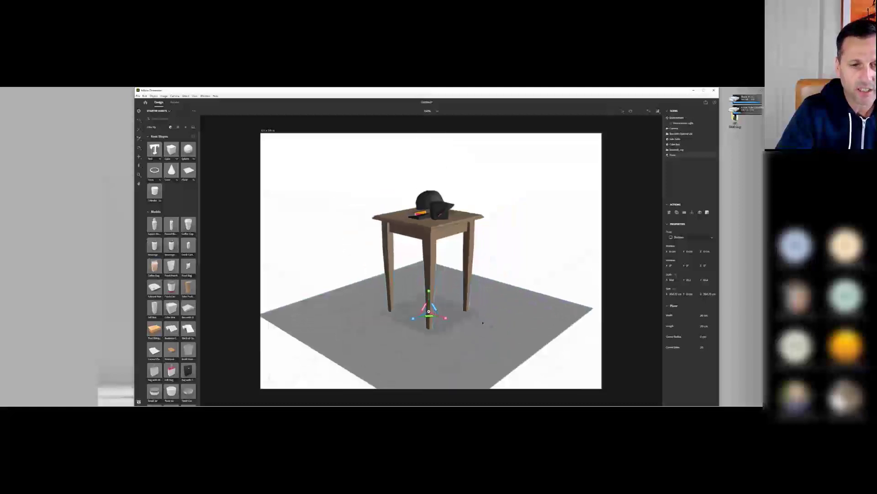
- Duplicate the floor plane, rotate the copy upright, and move it to the floor's edge as a wall behind the table
{"action": "key", "text": "ctrl+d"}
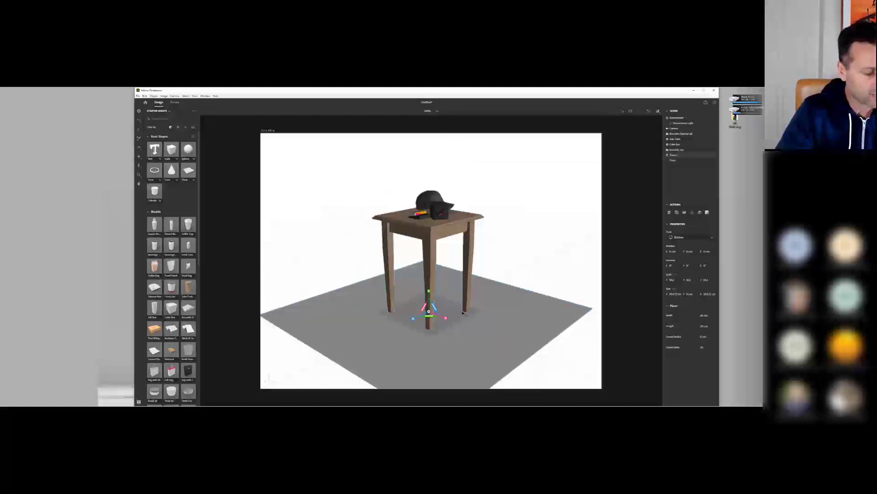
{"action": "key", "text": "r"}
{"action": "left_click_drag", "start_coordinate": [437, 307], "coordinate": [378, 199]}
{"action": "left_click_drag", "start_coordinate": [412, 304], "coordinate": [360, 161]}
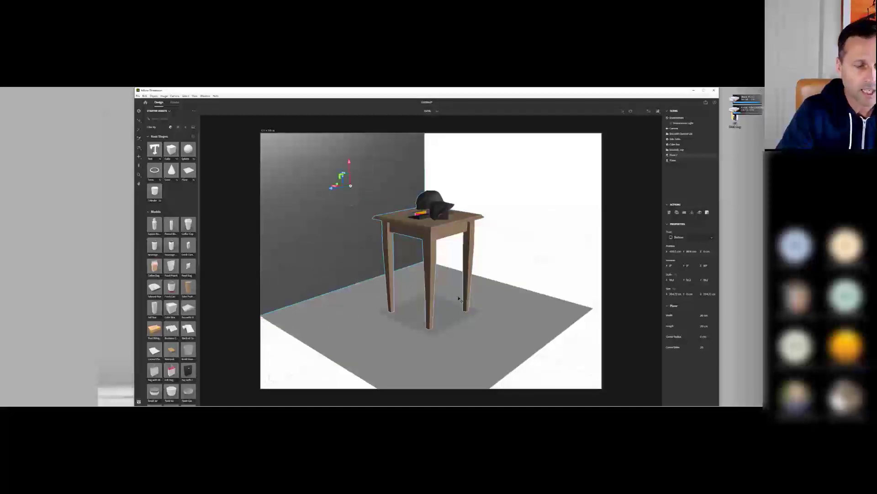
- Duplicate the wall plane, rotate the copy 90° to it, and move it to the adjoining floor edge to form a corner
{"action": "key", "text": "ctrl+d"}
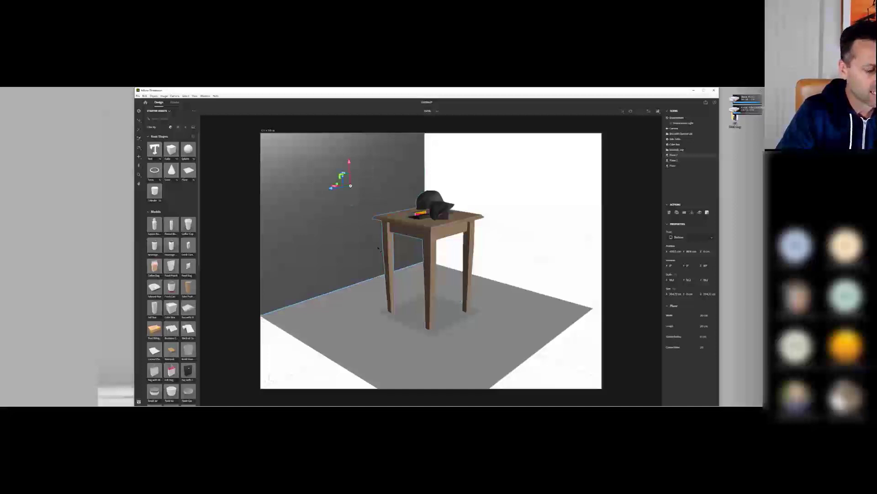
{"action": "key", "text": "r"}
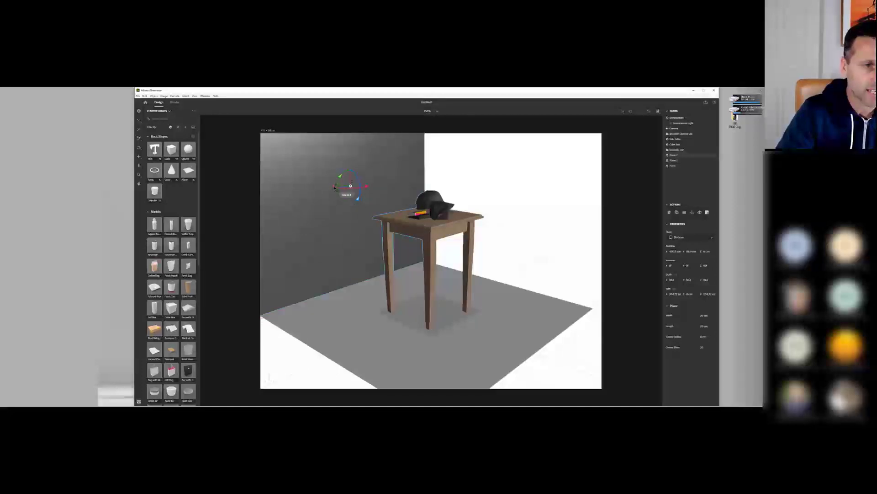
{"action": "left_click_drag", "start_coordinate": [334, 188], "coordinate": [451, 259]}
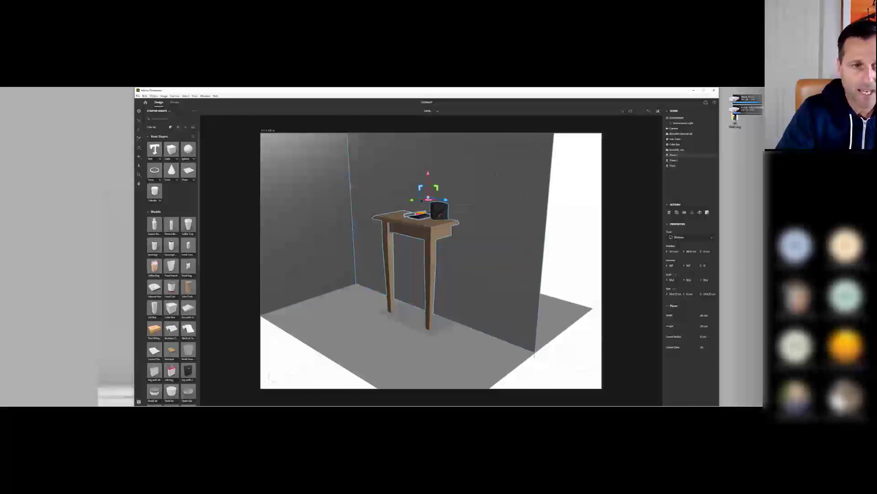
{"action": "left_click_drag", "start_coordinate": [421, 202], "coordinate": [490, 171]}
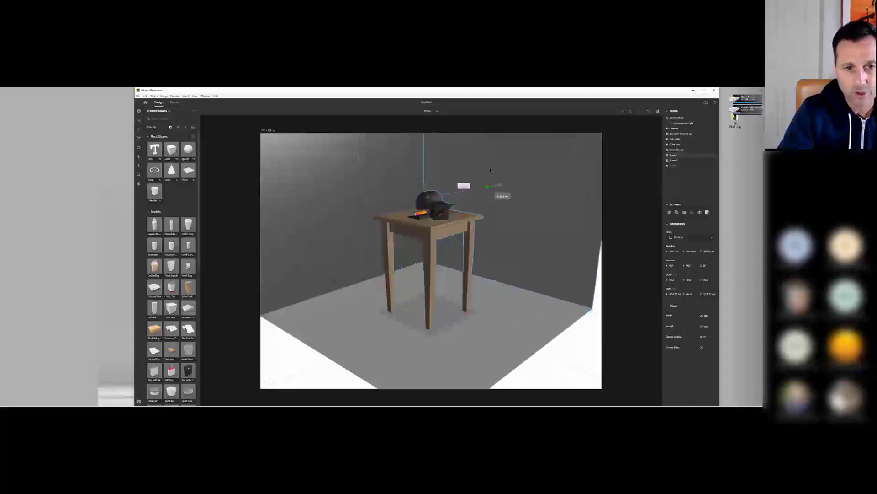
- Search the starter materials for marble and apply the brown marble material to the floor plane
{"action": "left_click", "coordinate": [178, 128]}
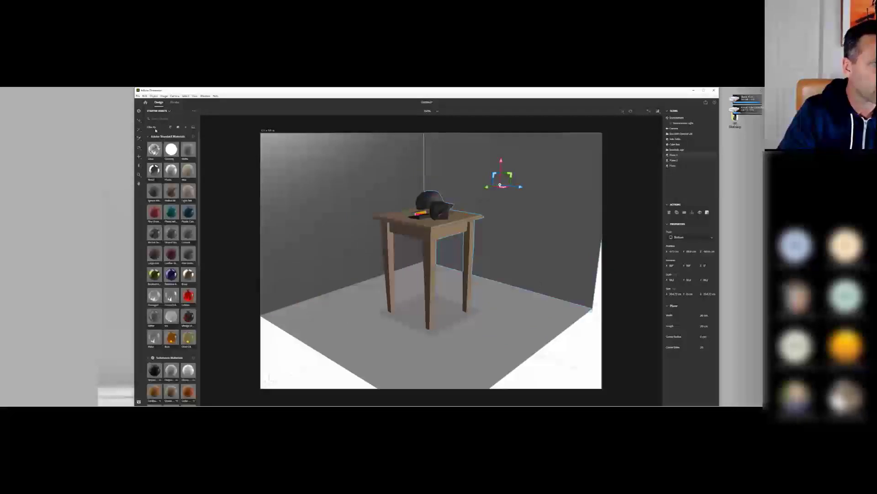
{"action": "type", "text": "leat"}
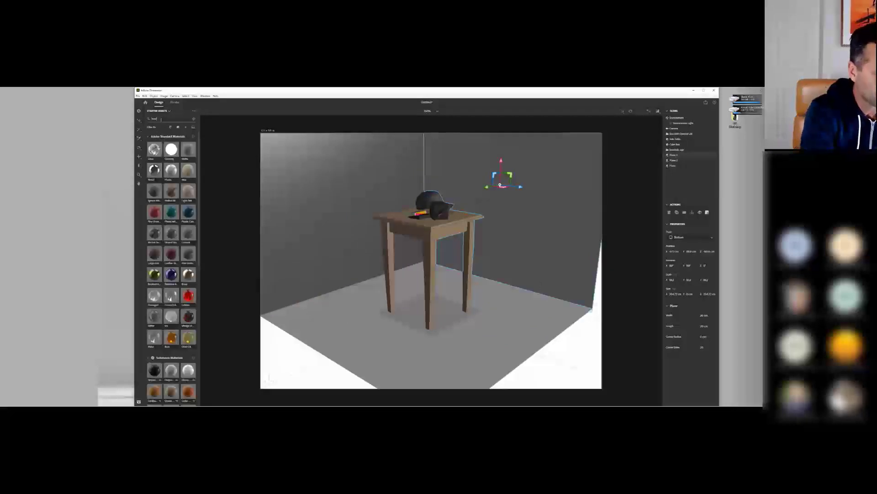
{"action": "type", "text": "ble"}
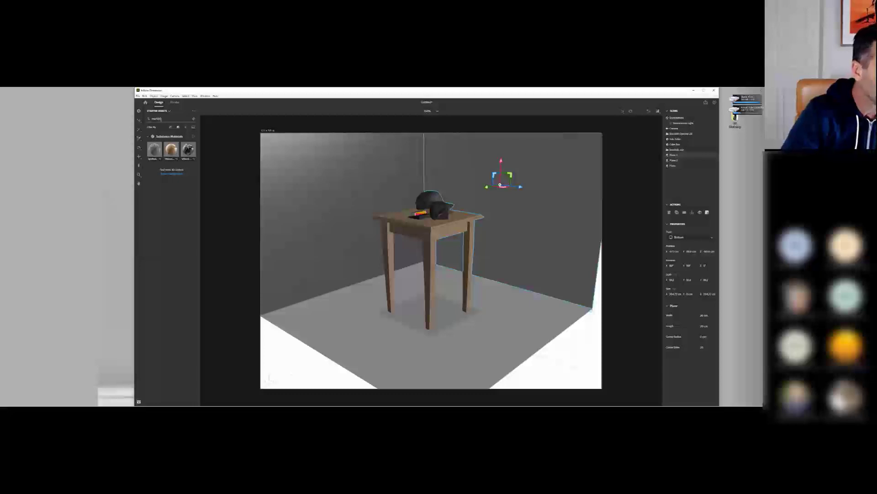
{"action": "left_click_drag", "start_coordinate": [251, 245], "coordinate": [354, 334]}
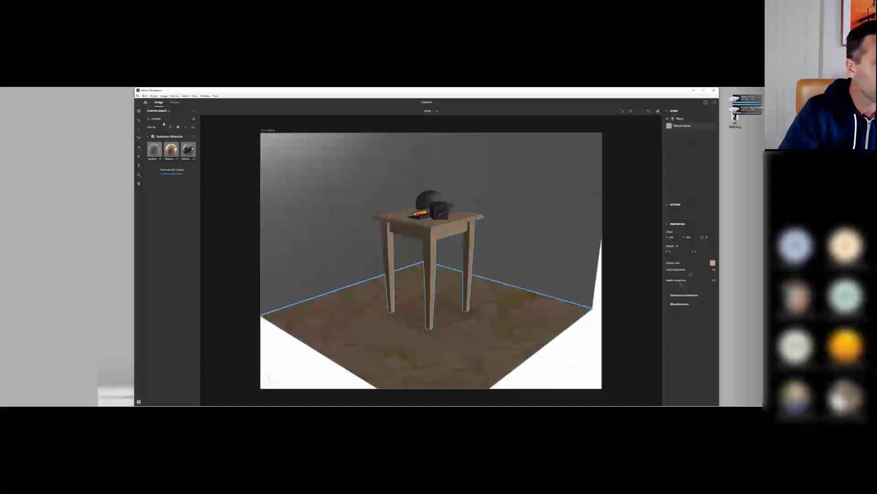
- Search the starter materials for wood and apply the dark wood material to both wall planes
{"action": "left_click", "coordinate": [194, 120]}
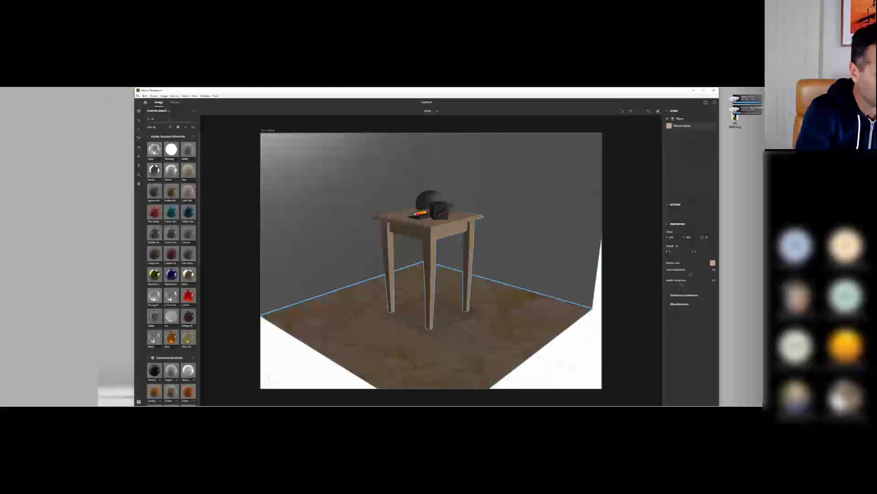
{"action": "type", "text": "wood"}
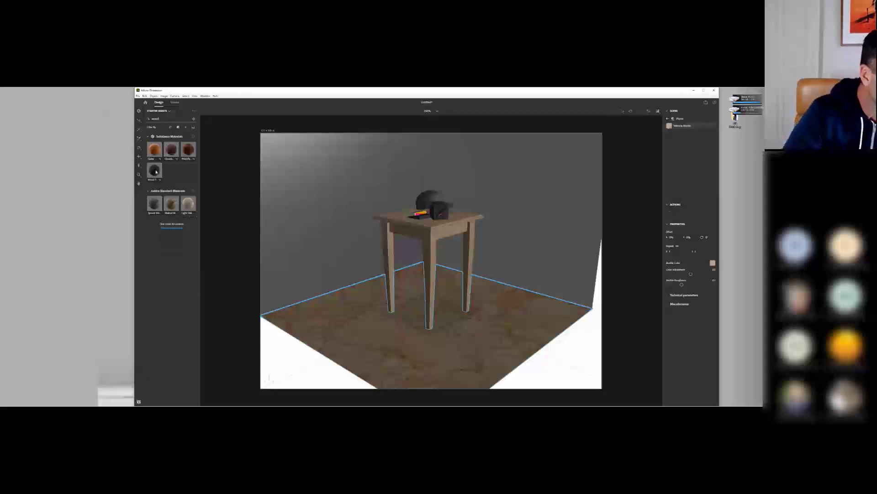
{"action": "left_click_drag", "start_coordinate": [156, 171], "coordinate": [516, 211]}
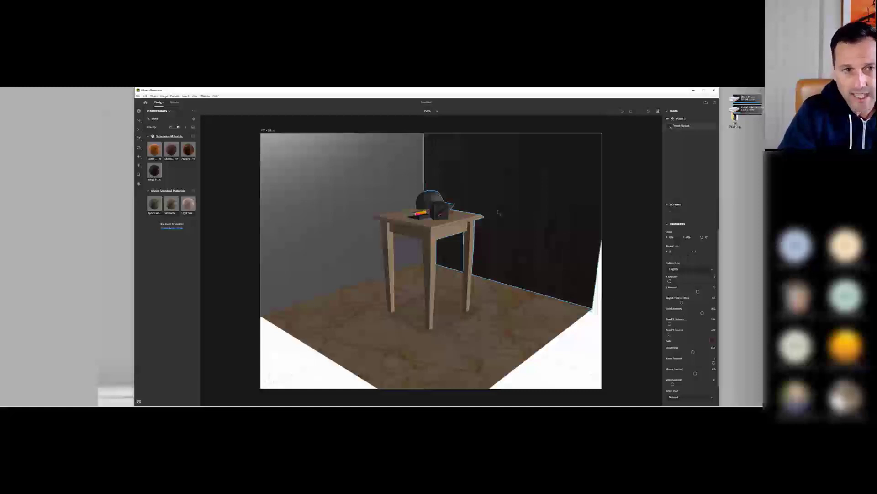
{"action": "left_click", "coordinate": [303, 186]}
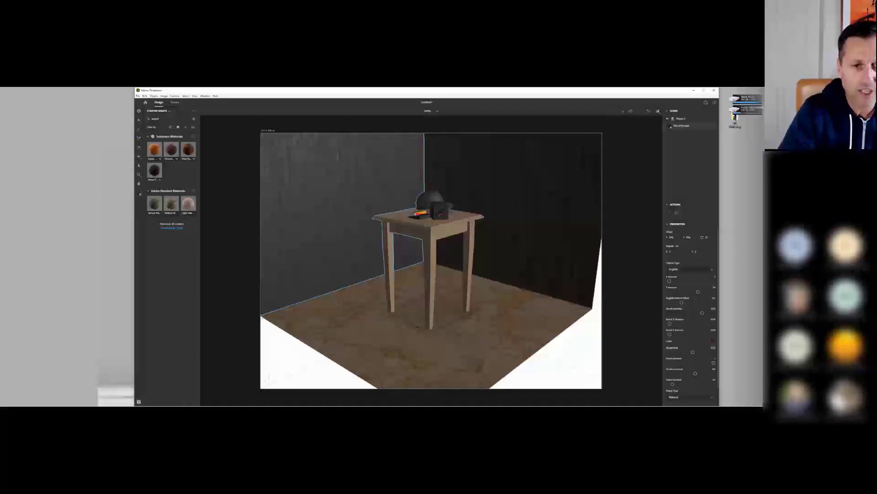
- Clear the wood search to restore the full list of starter materials
{"action": "middle_click_drag", "start_coordinate": [417, 327], "coordinate": [444, 334]}
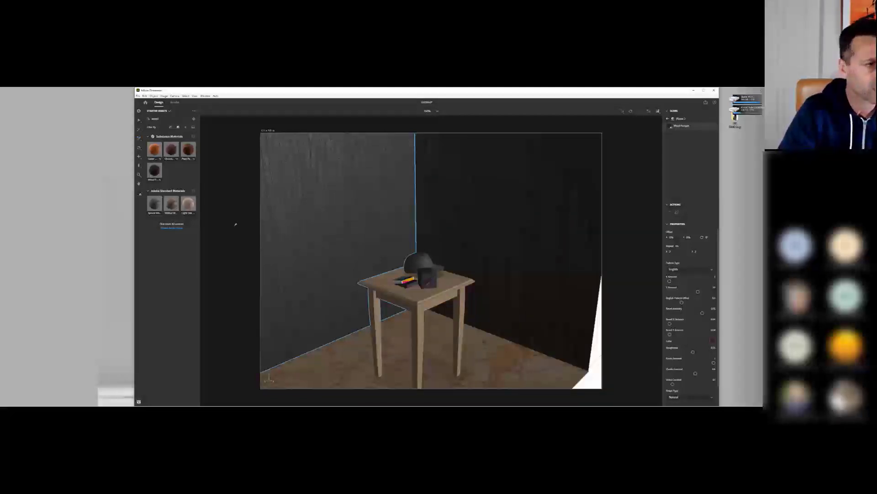
{"action": "scroll", "coordinate": [471, 372], "scroll_direction": "down", "scroll_amount": 6}
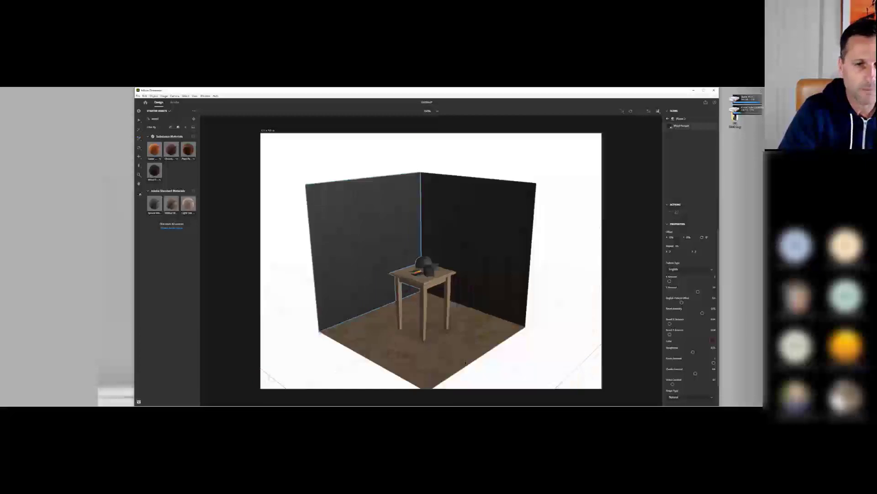
{"action": "right_click_drag", "start_coordinate": [474, 356], "coordinate": [494, 338]}
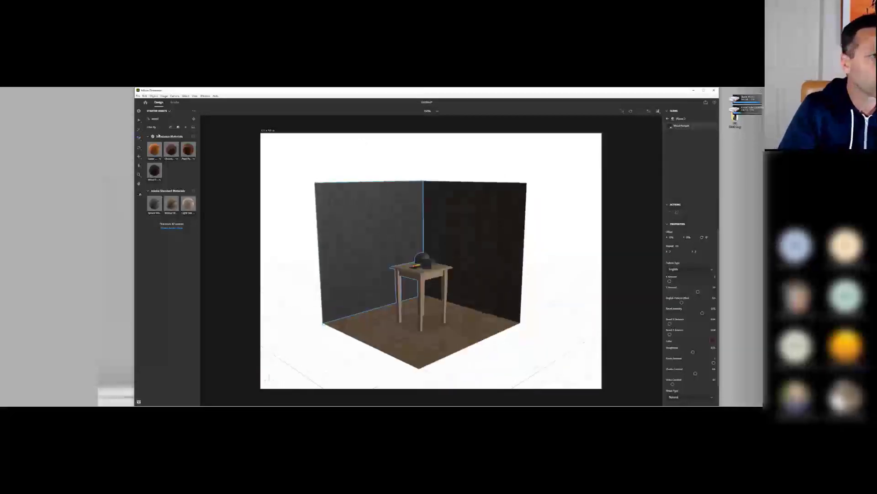
{"action": "left_click", "coordinate": [192, 119]}
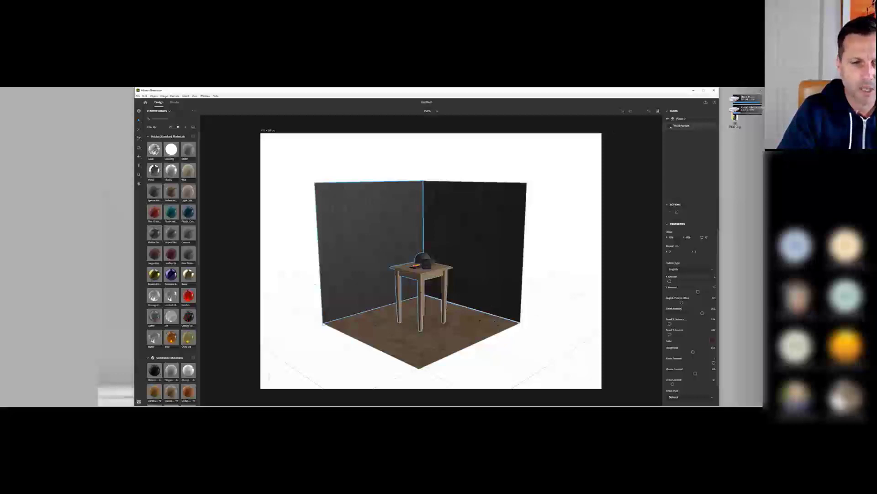
- Turn the Sugar chocolate box on the table so its label faces the camera, and reposition the cap behind the cube box
{"action": "left_click_drag", "start_coordinate": [479, 321], "coordinate": [423, 322]}
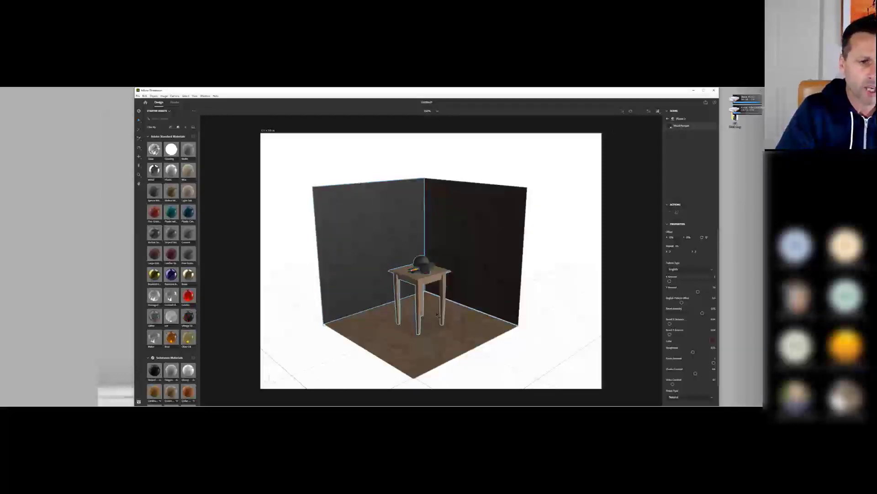
{"action": "scroll", "coordinate": [437, 315], "scroll_direction": "up", "scroll_amount": 5}
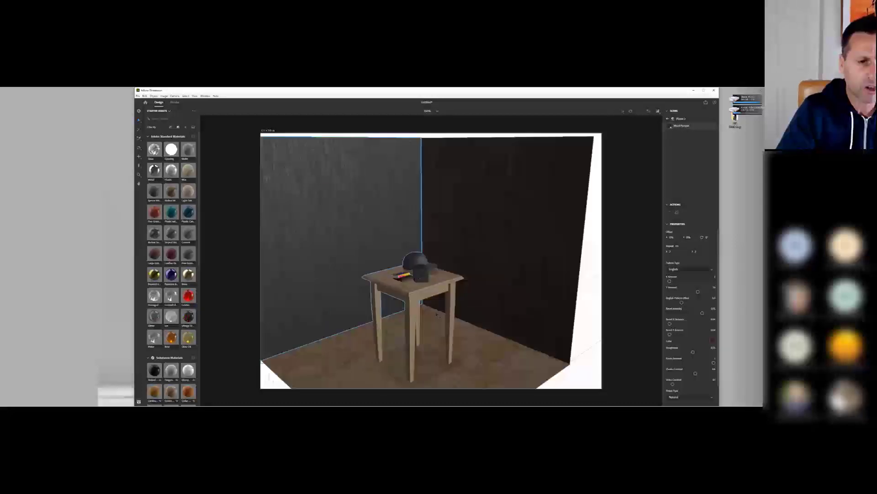
{"action": "scroll", "coordinate": [436, 314], "scroll_direction": "up", "scroll_amount": 5}
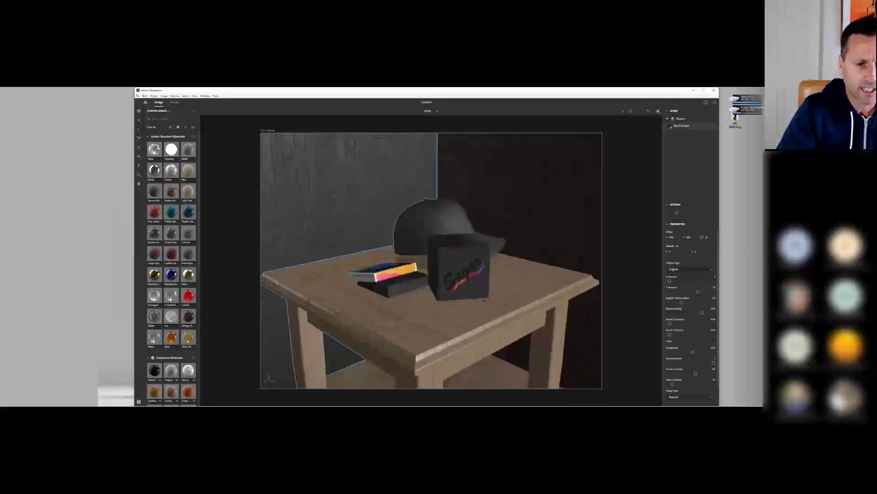
{"action": "middle_click_drag", "start_coordinate": [485, 300], "coordinate": [482, 308]}
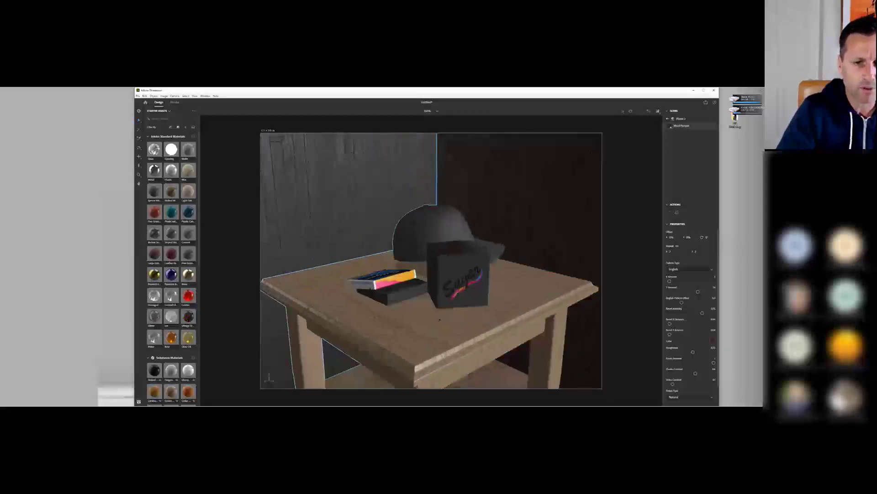
{"action": "right_click_drag", "start_coordinate": [440, 319], "coordinate": [431, 302]}
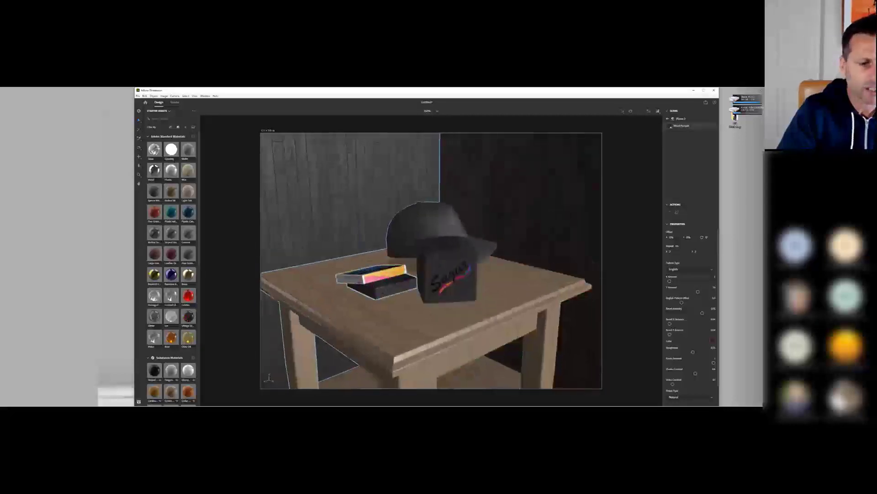
{"action": "left_click", "coordinate": [383, 291]}
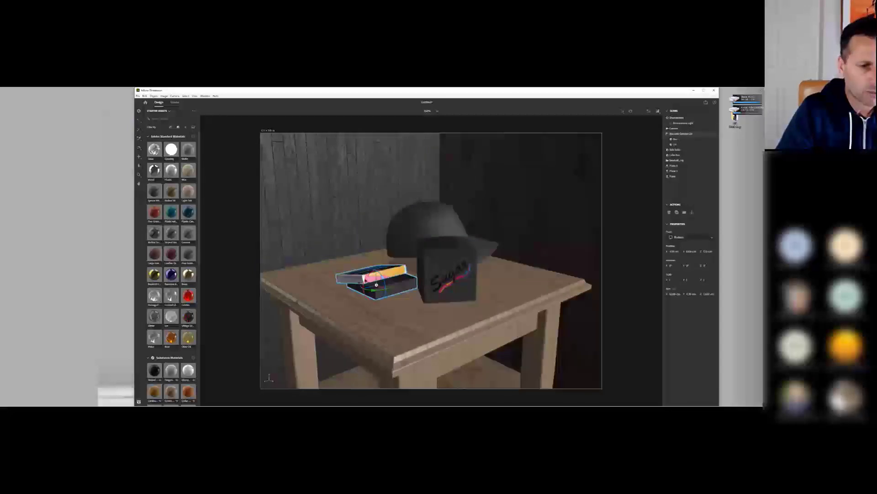
{"action": "mouse_move", "coordinate": [383, 292]}
{"action": "left_mouse_down"}
{"action": "mouse_move", "coordinate": [409, 285]}
{"action": "mouse_move", "coordinate": [381, 289]}
{"action": "left_mouse_up"}
{"action": "mouse_move", "coordinate": [413, 235]}
{"action": "left_mouse_down"}
{"action": "mouse_move", "coordinate": [411, 244]}
{"action": "mouse_move", "coordinate": [393, 240]}
{"action": "mouse_move", "coordinate": [405, 238]}
{"action": "left_mouse_up"}
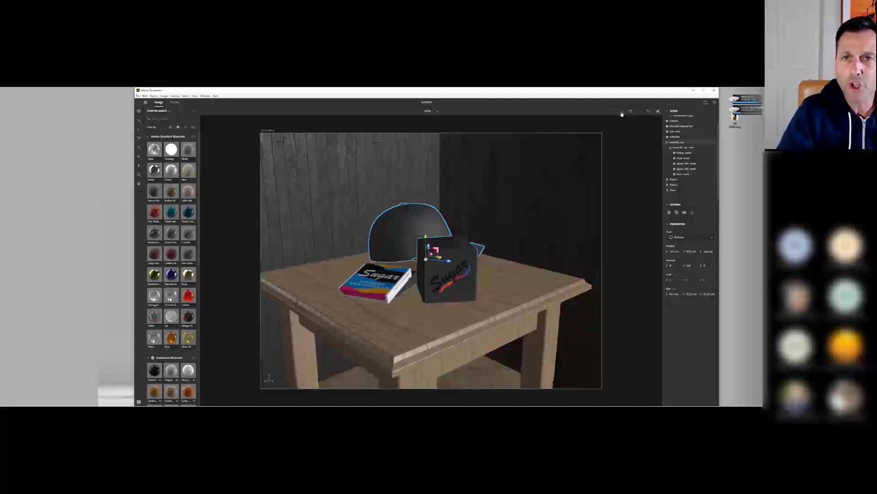
- Save the current close-up of the table as a camera bookmark named CAM1
{"action": "left_click", "coordinate": [649, 112]}
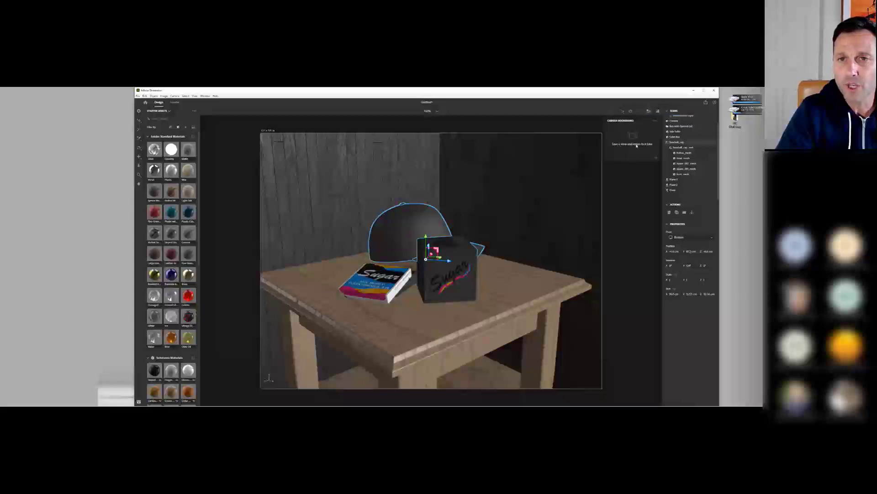
{"action": "left_click", "coordinate": [656, 159]}
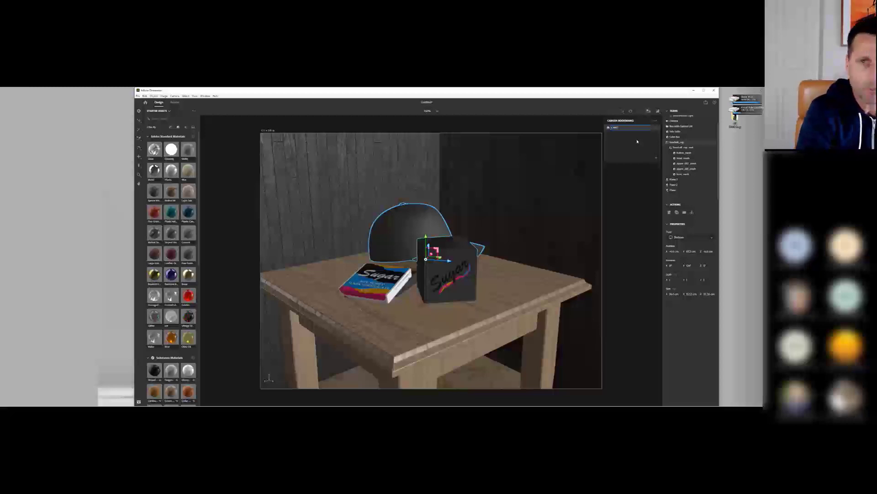
{"action": "key", "text": "Return"}
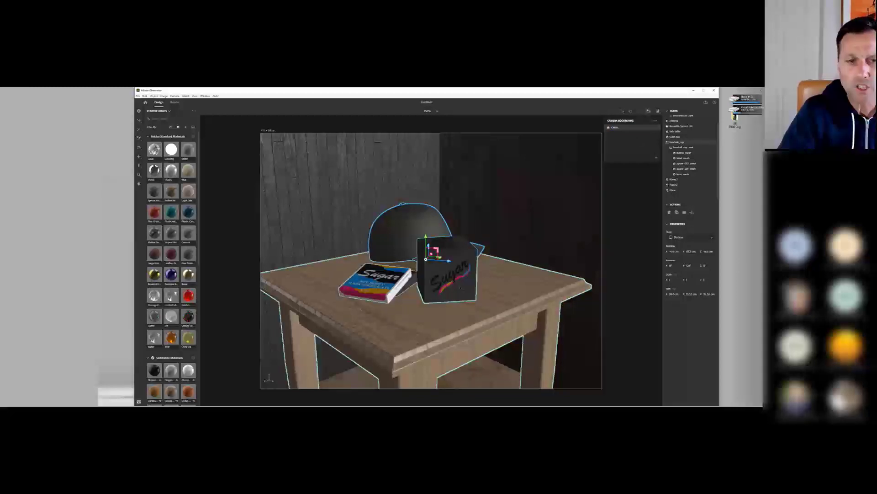
- Orbit away from the saved angle and restore it with the CAM1 bookmark
{"action": "right_click_drag", "start_coordinate": [442, 283], "coordinate": [362, 286]}
{"action": "left_click", "coordinate": [614, 127]}
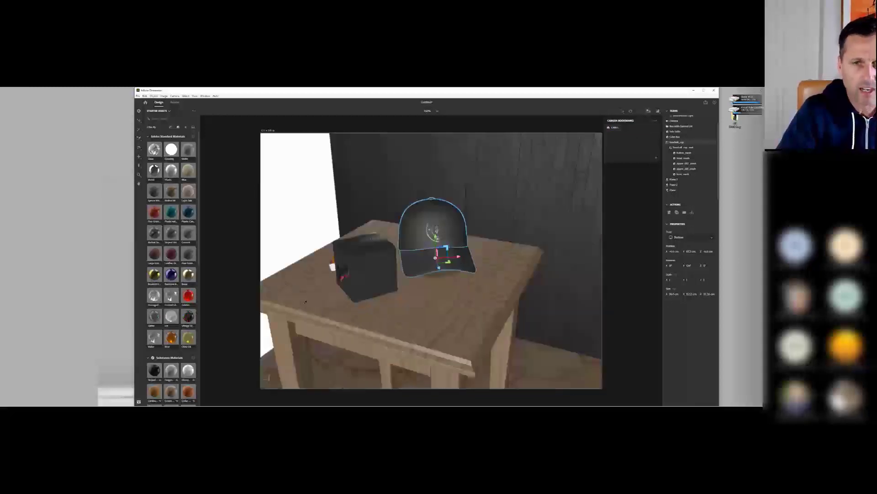
{"action": "left_click", "coordinate": [649, 112]}
{"action": "left_click", "coordinate": [648, 111]}
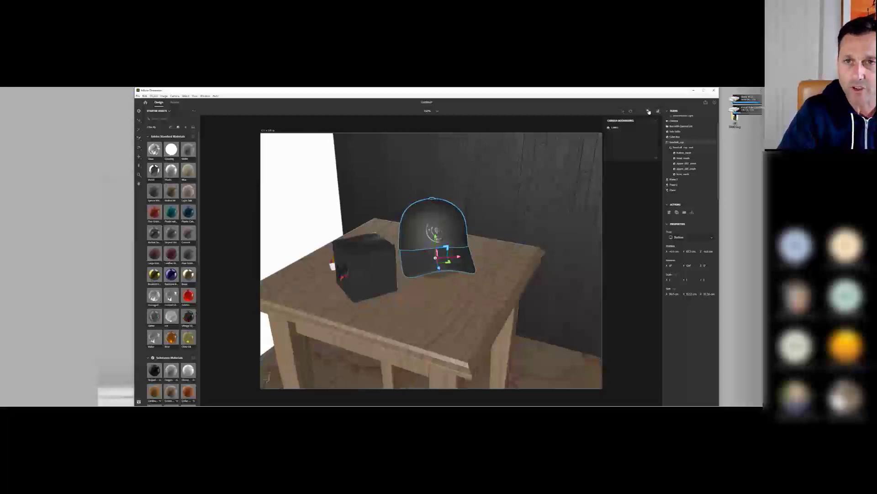
{"action": "left_click", "coordinate": [617, 128]}
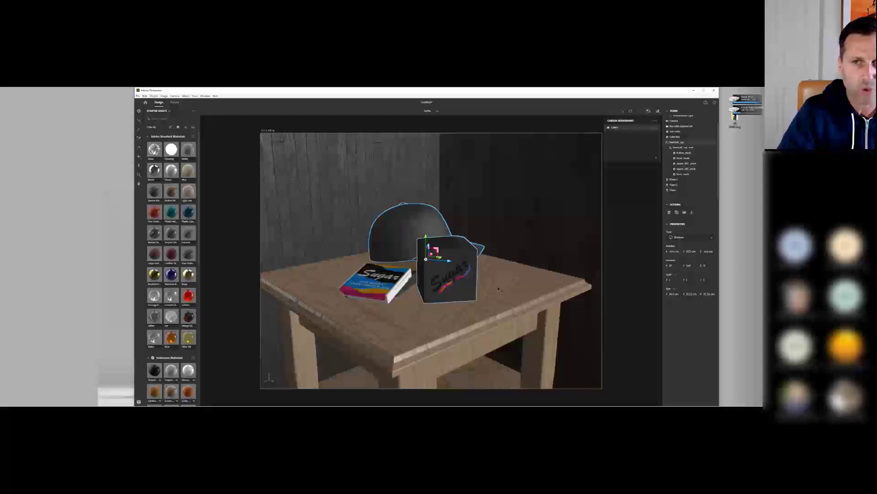
- From the chocolate box side of the table, rotate only the box's lid upright so the Sugar label faces the camera
{"action": "right_click_drag", "start_coordinate": [354, 315], "coordinate": [475, 316]}
{"action": "left_click", "coordinate": [423, 304]}
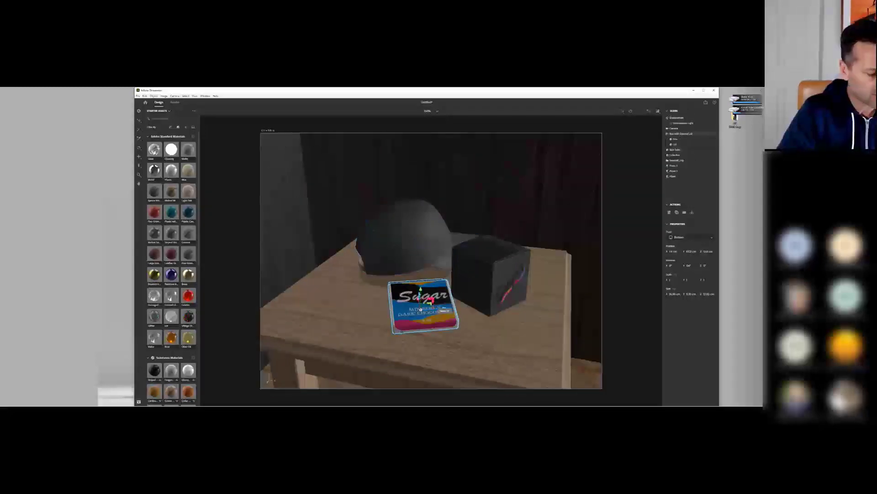
{"action": "left_click", "coordinate": [676, 146]}
{"action": "key", "text": "r"}
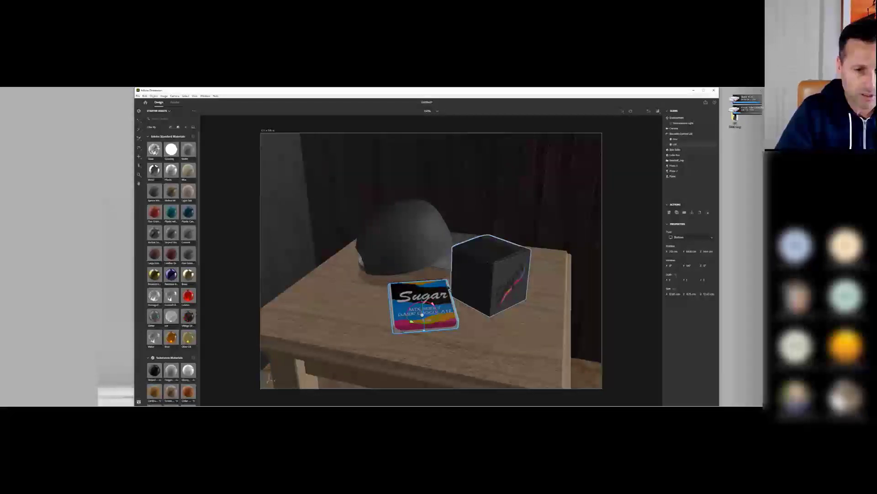
{"action": "mouse_move", "coordinate": [423, 302]}
{"action": "left_mouse_down"}
{"action": "mouse_move", "coordinate": [426, 313]}
{"action": "mouse_move", "coordinate": [426, 299]}
{"action": "left_mouse_up"}
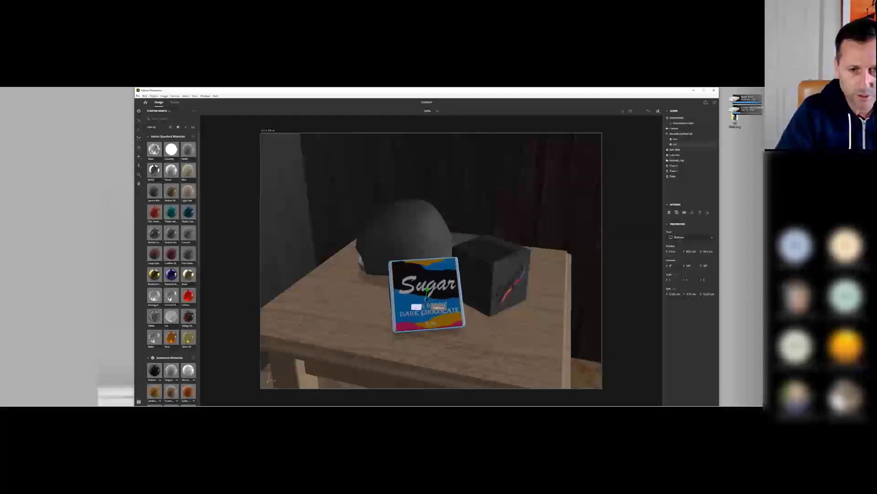
- Save the view of the upright lid as a camera bookmark named CAM2, and compare it with CAM1
{"action": "left_click", "coordinate": [649, 111]}
{"action": "left_click", "coordinate": [656, 158]}
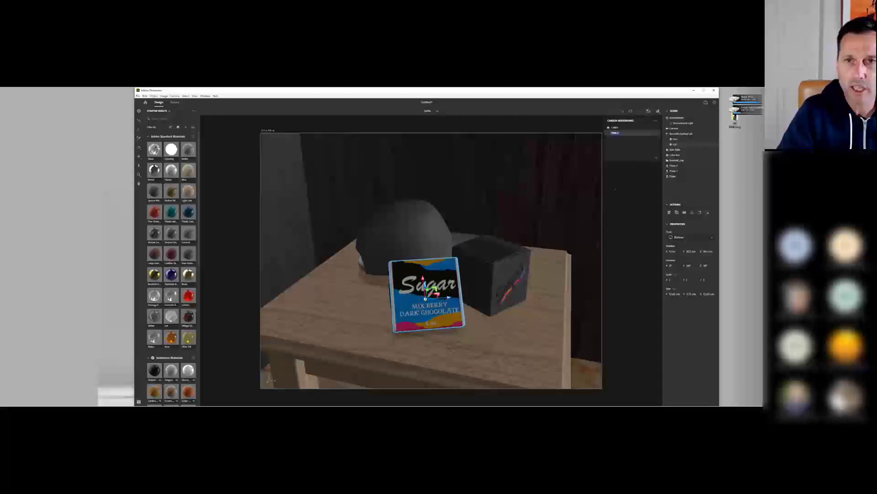
{"action": "type", "text": "CAM2"}
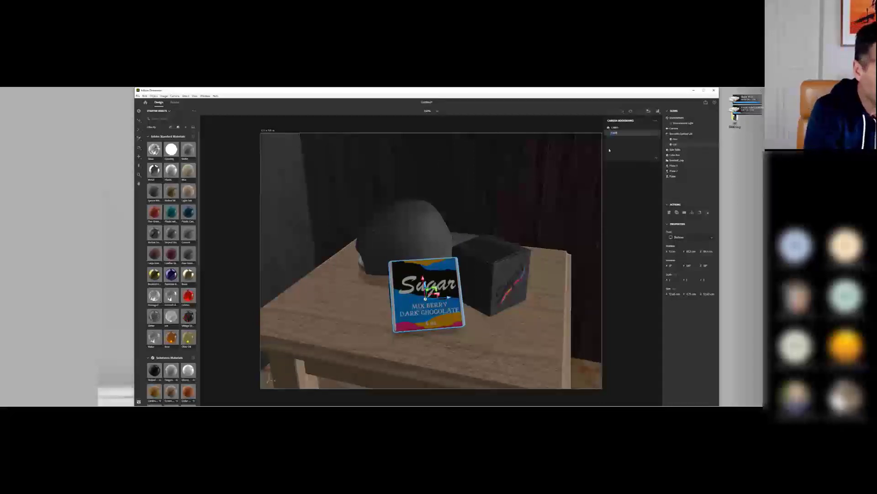
{"action": "key", "text": "Return"}
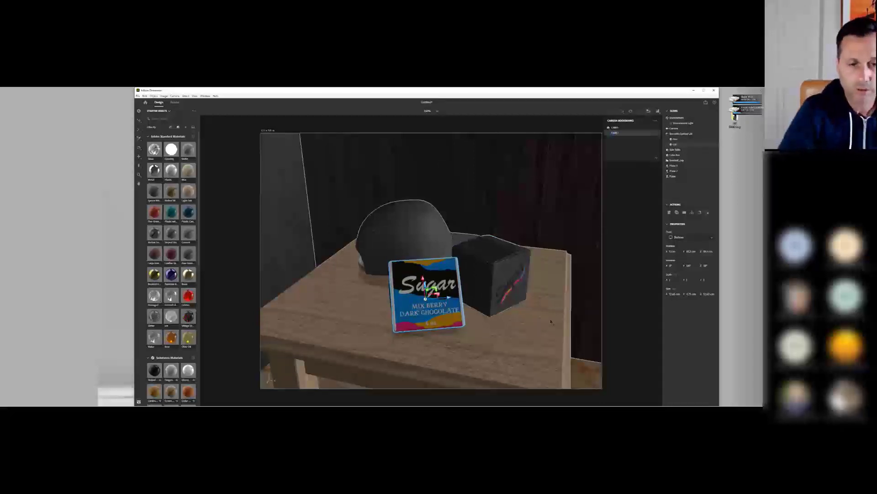
{"action": "left_click", "coordinate": [616, 129]}
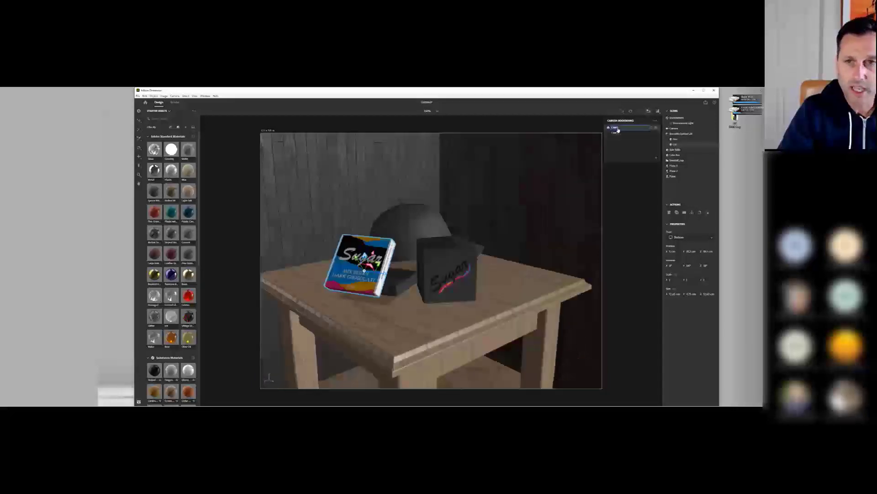
{"action": "left_click", "coordinate": [621, 133]}
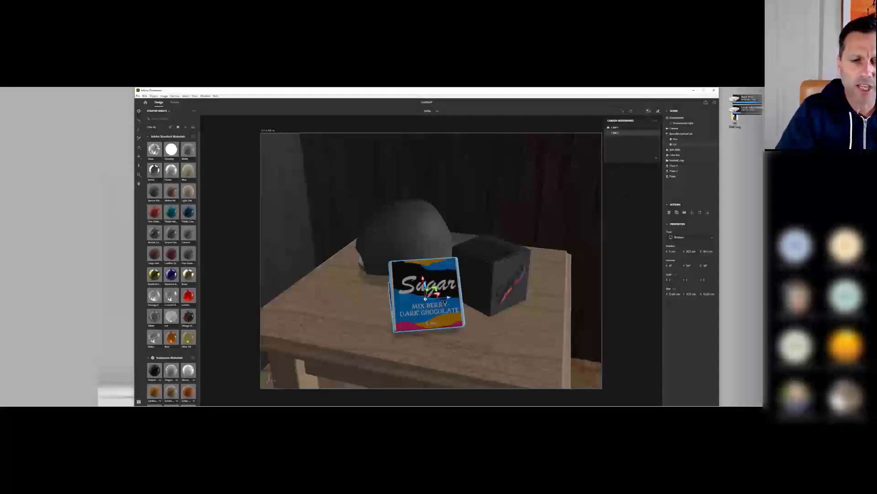
- Frame a wider angle showing the table and room corner and save it as a camera bookmark named CAM3
{"action": "scroll", "coordinate": [445, 302], "scroll_direction": "down", "scroll_amount": 6}
{"action": "mouse_move", "coordinate": [445, 303]}
{"action": "right_mouse_down"}
{"action": "mouse_move", "coordinate": [466, 306]}
{"action": "mouse_move", "coordinate": [457, 293]}
{"action": "right_mouse_up"}
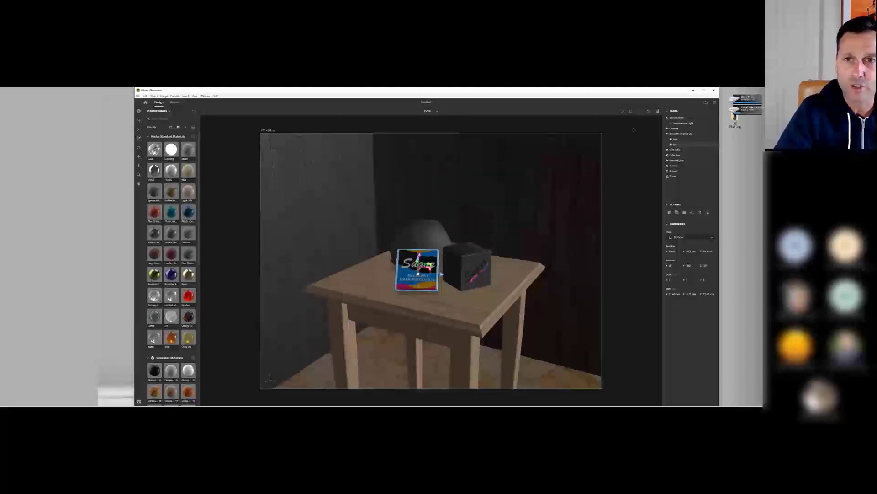
{"action": "left_click", "coordinate": [649, 112]}
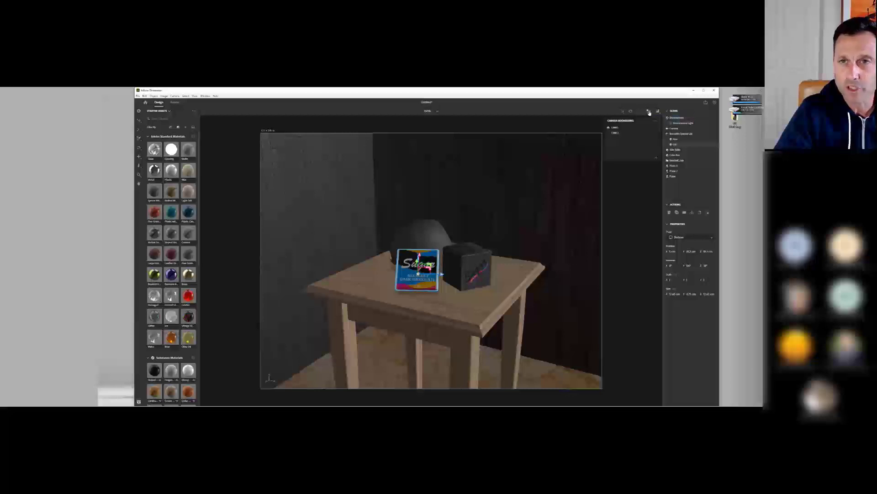
{"action": "left_click", "coordinate": [657, 159]}
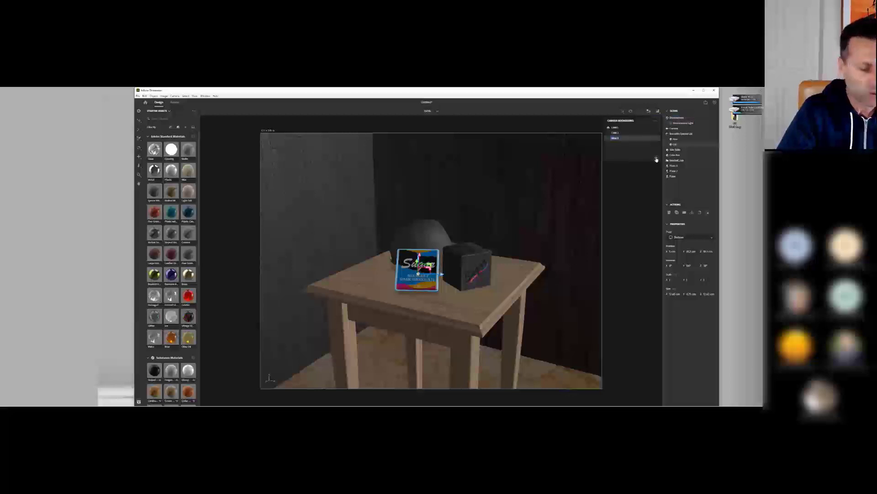
{"action": "type", "text": "CAM"}
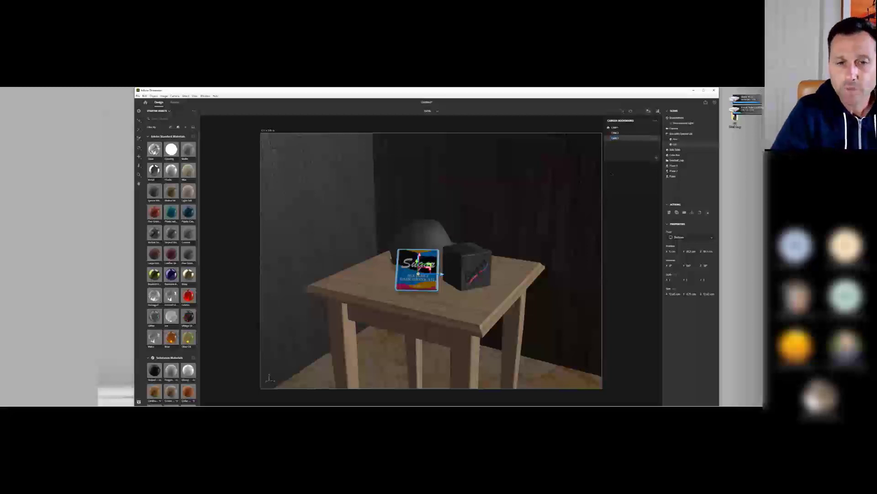
{"action": "left_click", "coordinate": [637, 179]}
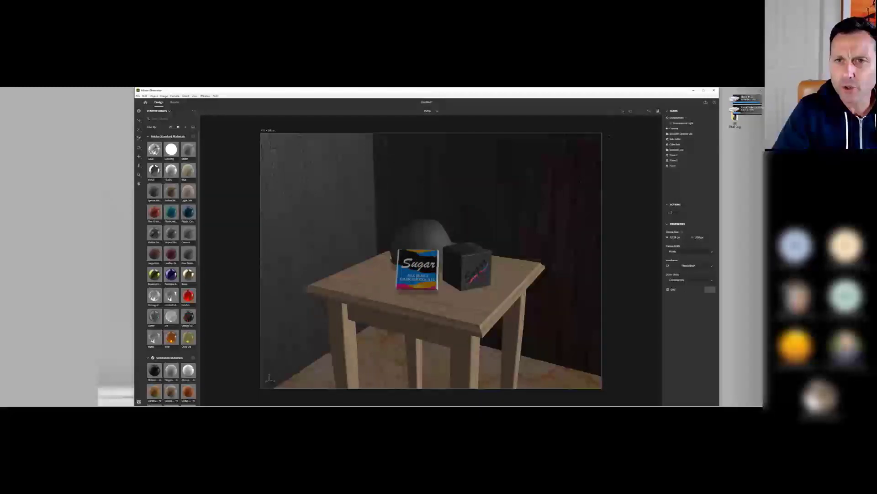
- Return to the CAM2 bookmark and turn on the render preview to check the lighting and shadows on the table
{"action": "left_click", "coordinate": [649, 112]}
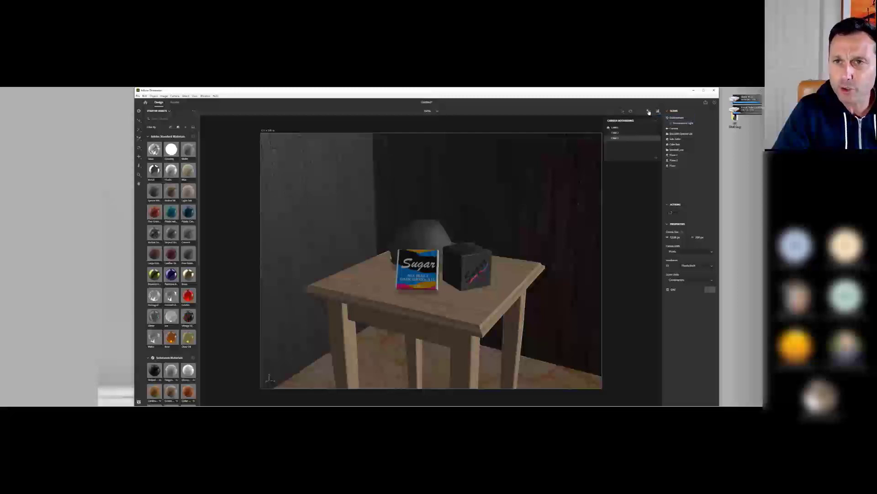
{"action": "left_click", "coordinate": [615, 133]}
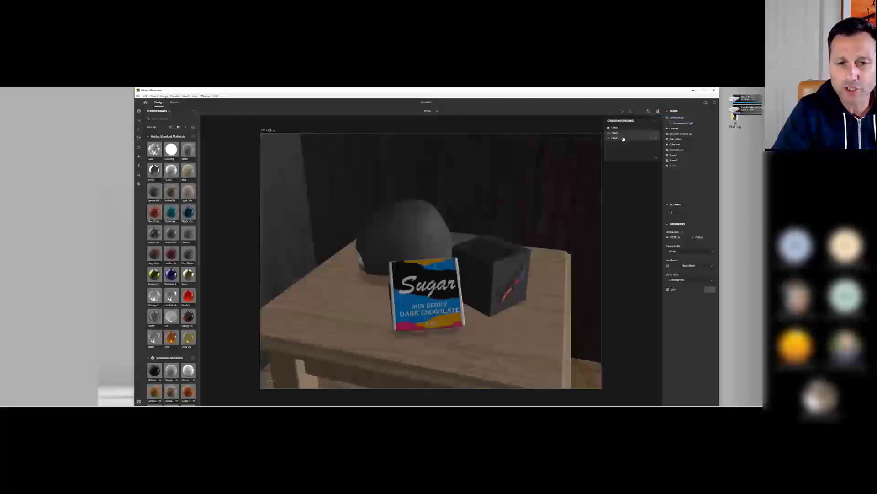
{"action": "left_click", "coordinate": [658, 112]}
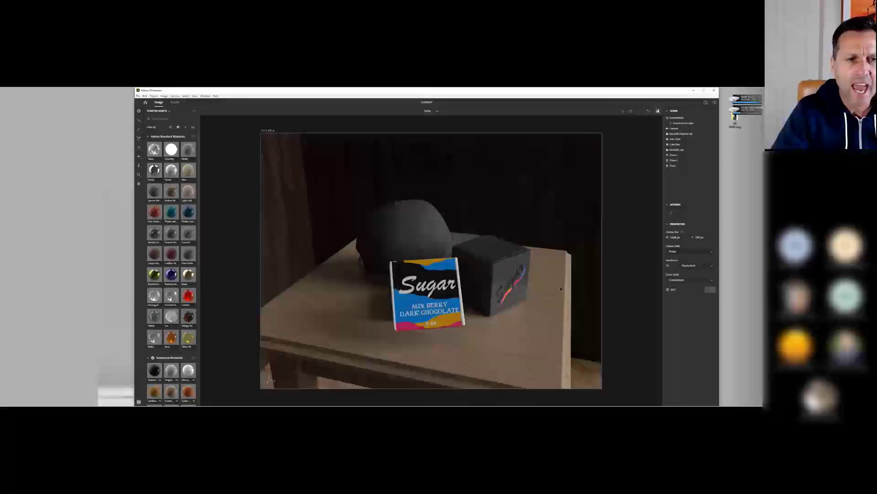
{"action": "left_click", "coordinate": [539, 323]}
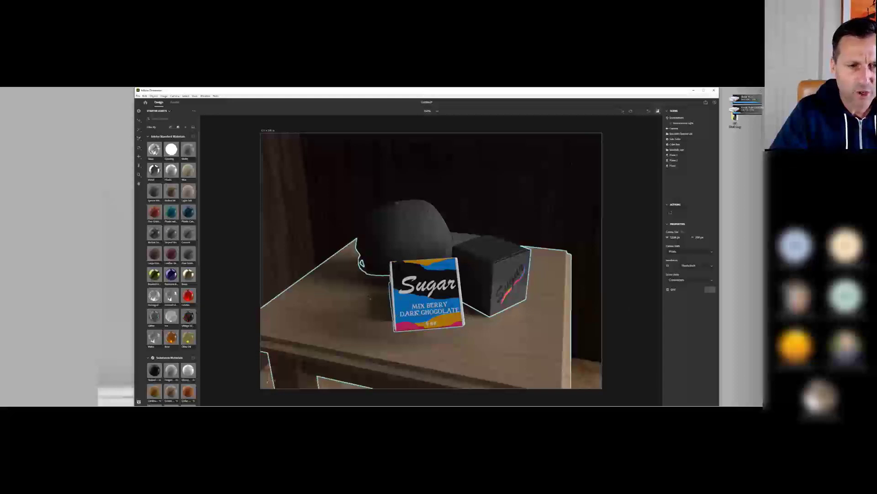
{"action": "left_click", "coordinate": [375, 279]}
{"action": "left_click", "coordinate": [365, 313]}
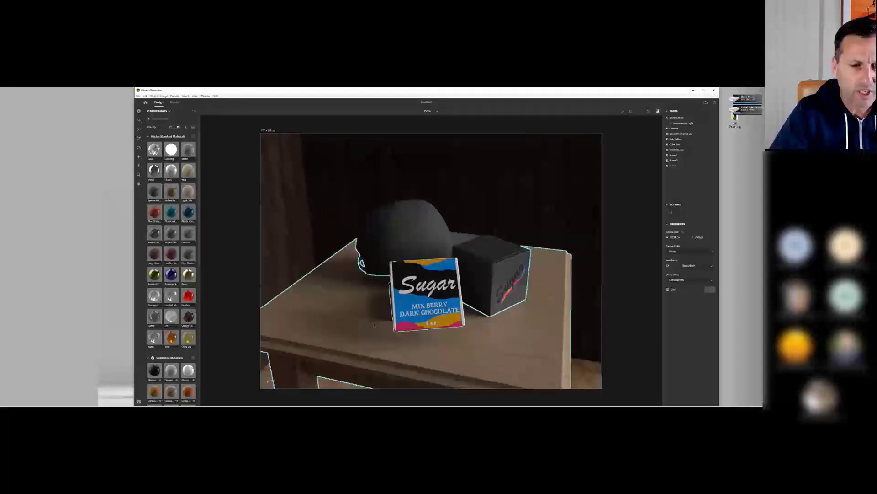
- Rotate the environment light so it brightens the wooden back wall, and add a 3 Point Light to the scene
{"action": "left_click", "coordinate": [684, 124]}
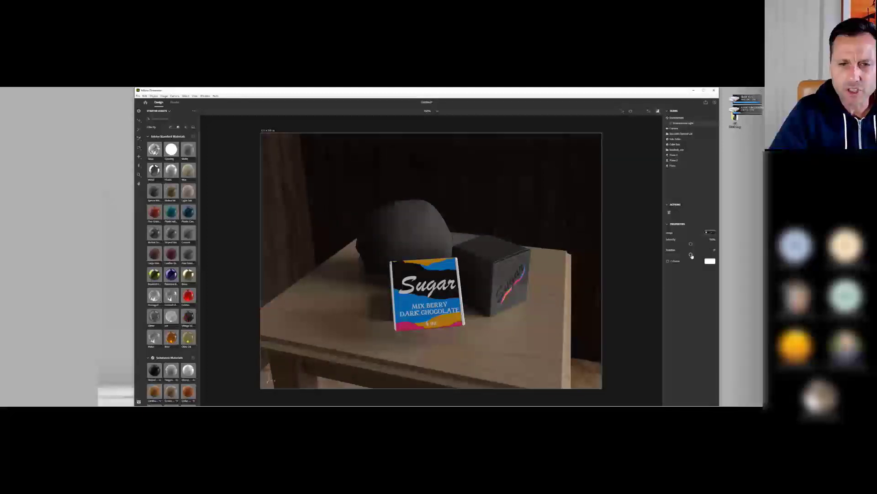
{"action": "mouse_move", "coordinate": [692, 256]}
{"action": "left_mouse_down"}
{"action": "mouse_move", "coordinate": [701, 256]}
{"action": "mouse_move", "coordinate": [683, 254]}
{"action": "left_mouse_up"}
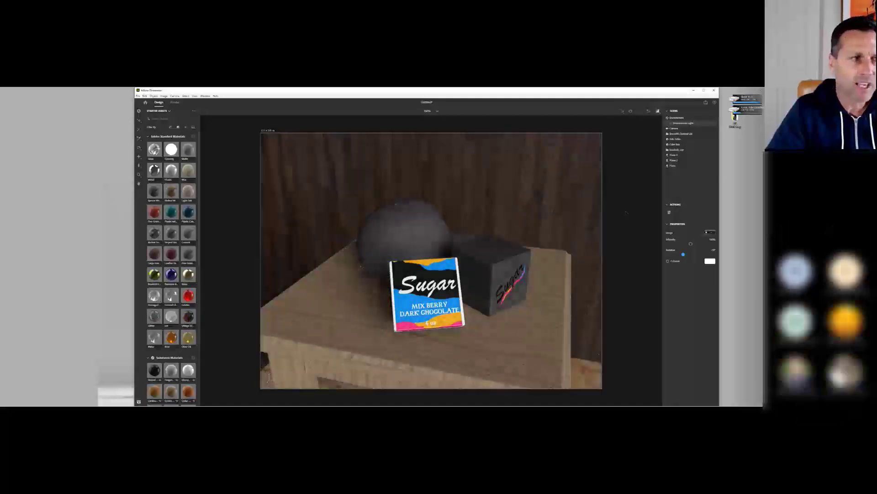
{"action": "left_click", "coordinate": [186, 128]}
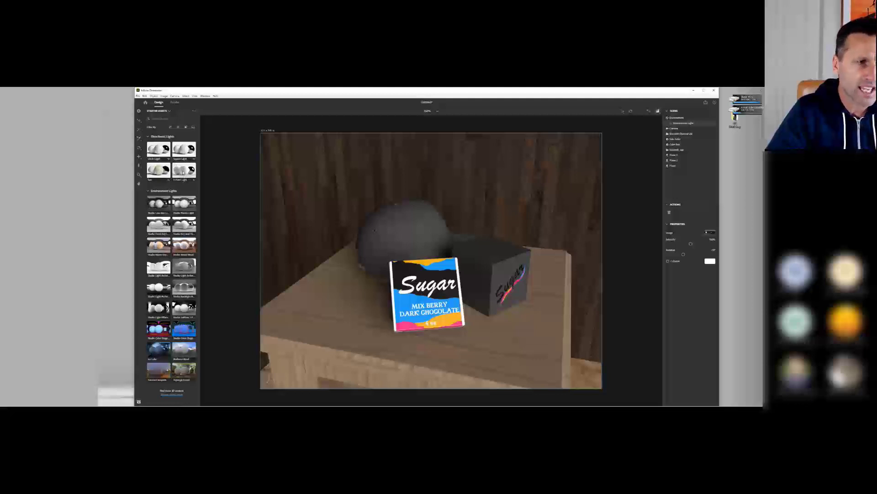
{"action": "left_click_drag", "start_coordinate": [183, 172], "coordinate": [321, 222]}
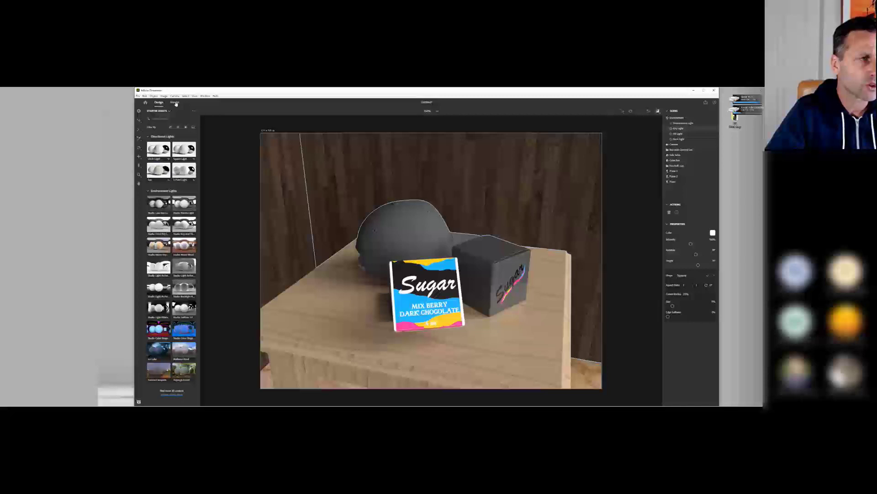
- Limit the render output to the CAM 1 view, review the render quality choices, and return to the design workspace
{"action": "left_click", "coordinate": [175, 102]}
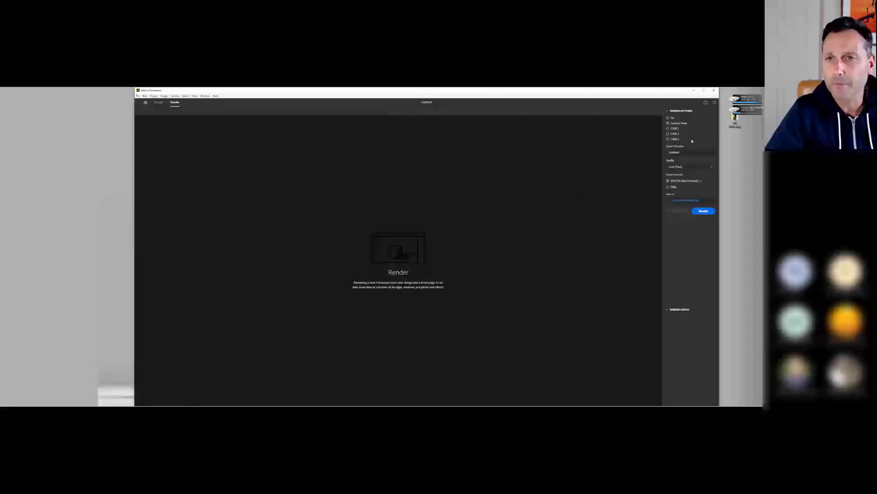
{"action": "left_click", "coordinate": [669, 133]}
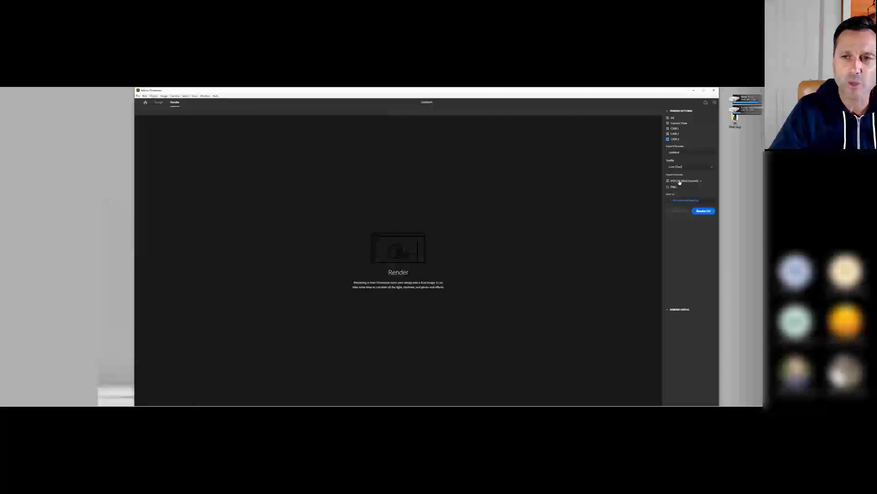
{"action": "left_click", "coordinate": [668, 138]}
{"action": "left_click", "coordinate": [668, 134]}
{"action": "left_click", "coordinate": [668, 129]}
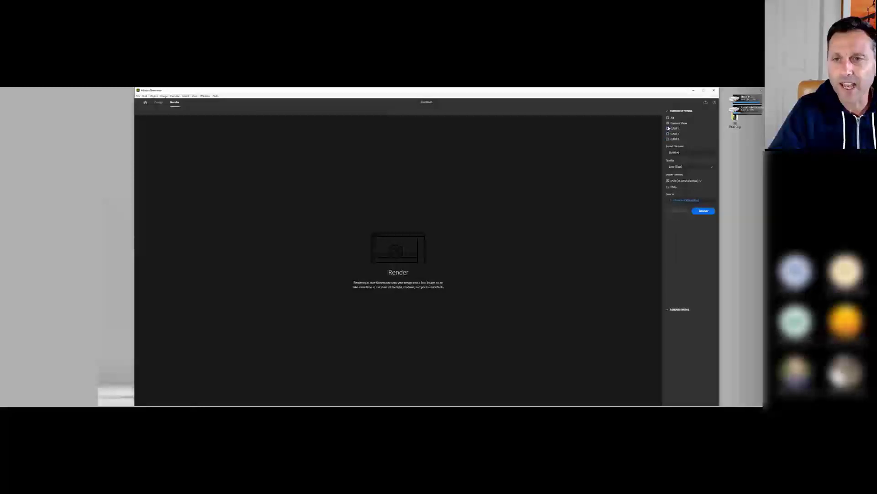
{"action": "left_click", "coordinate": [668, 128]}
{"action": "left_click", "coordinate": [668, 128]}
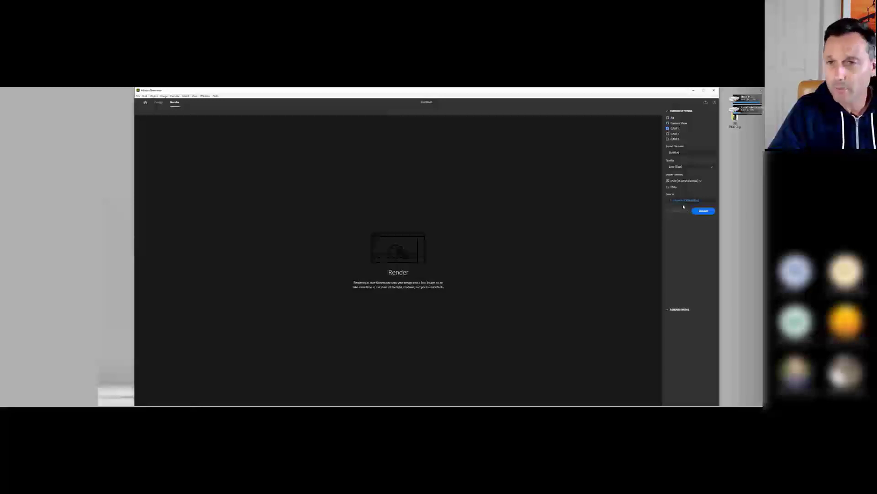
{"action": "left_click", "coordinate": [683, 168]}
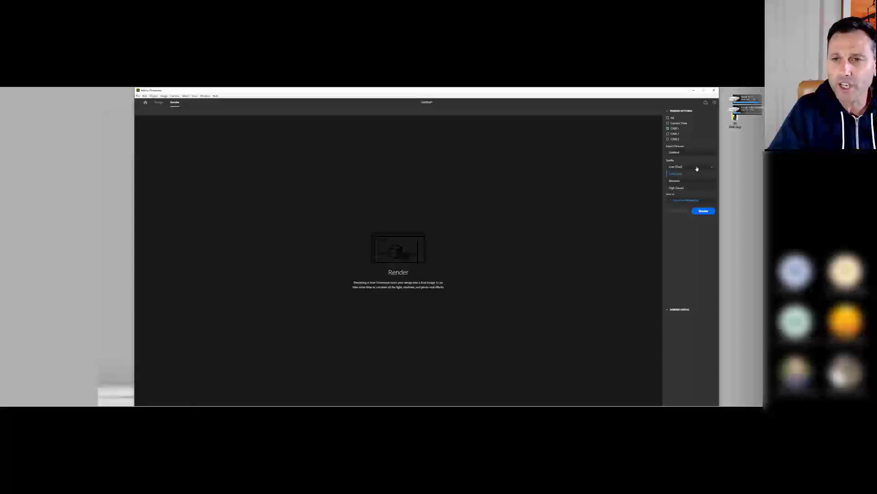
{"action": "left_click", "coordinate": [687, 161]}
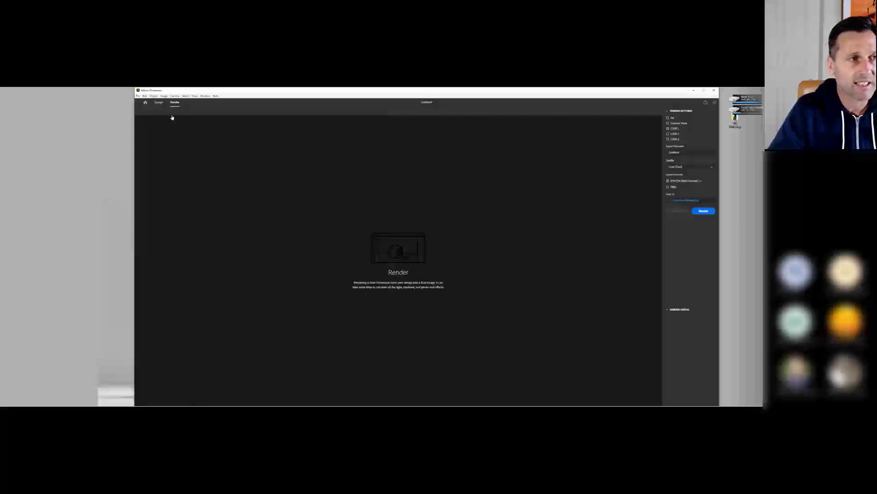
{"action": "left_click", "coordinate": [159, 102]}
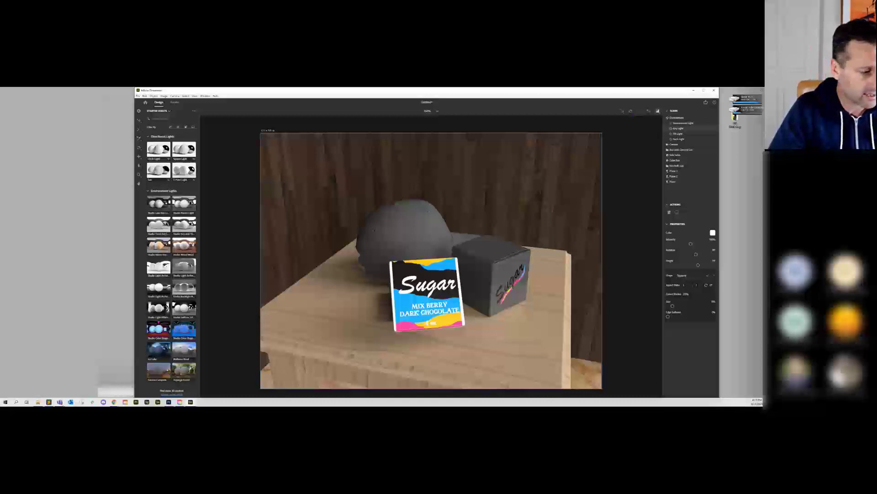
- Switch to Creative Cloud Desktop and look through the shared items, Discover content, libraries and own files
{"action": "left_click", "coordinate": [125, 401]}
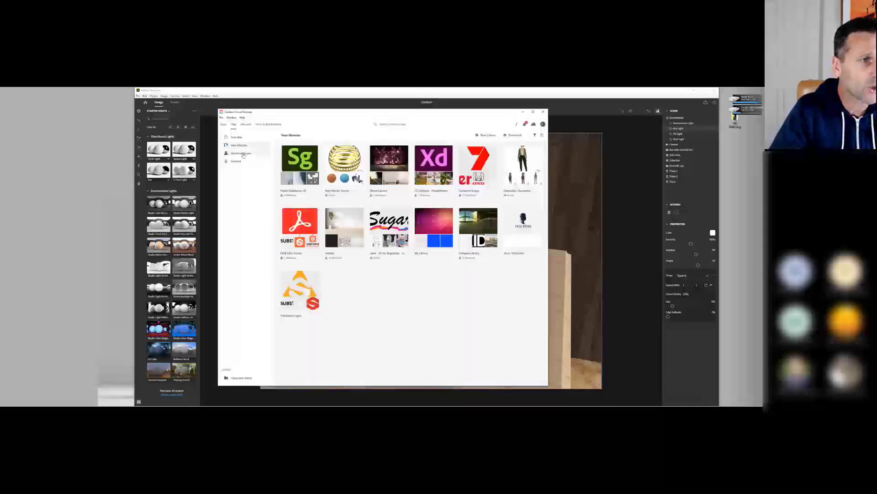
{"action": "left_click", "coordinate": [242, 153]}
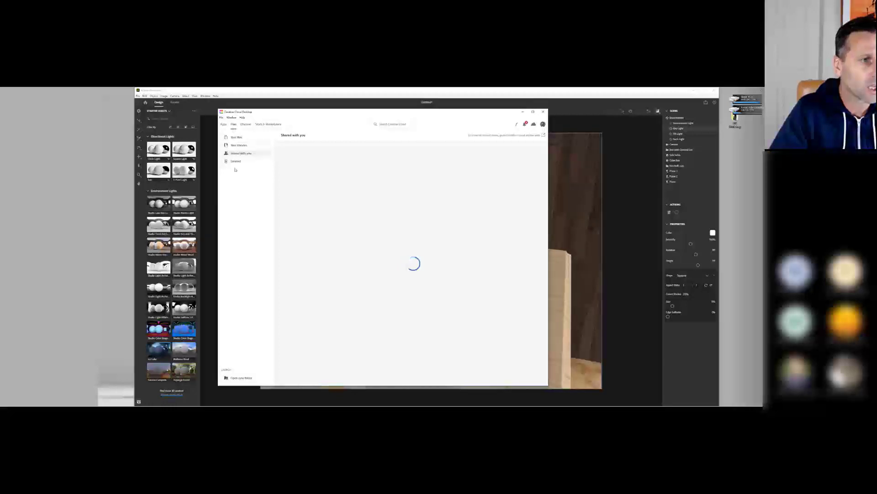
{"action": "left_click", "coordinate": [237, 137]}
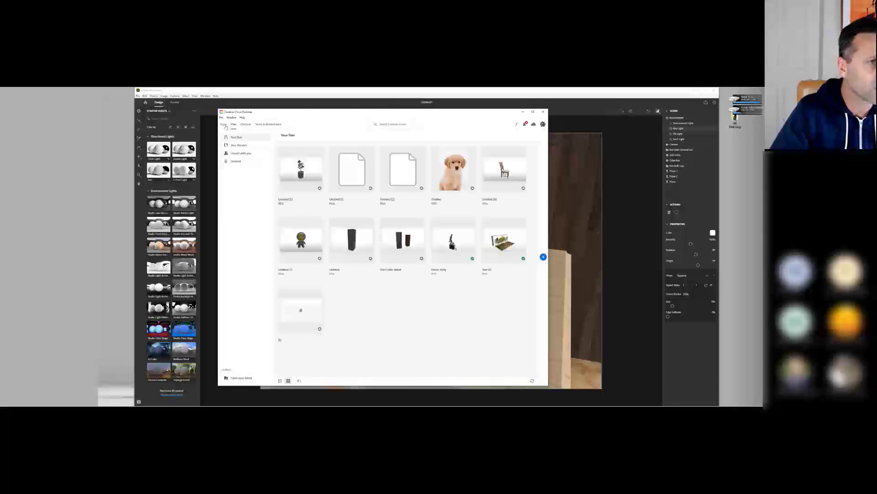
{"action": "left_click", "coordinate": [246, 124]}
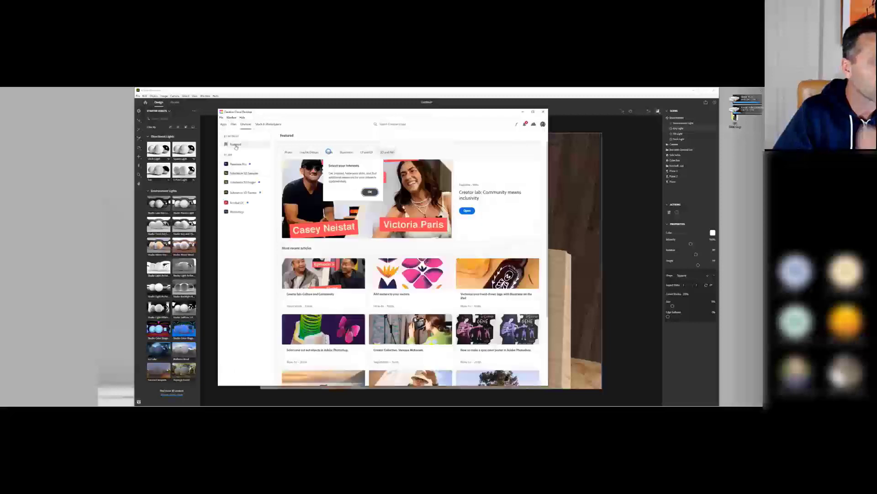
{"action": "left_click", "coordinate": [233, 124]}
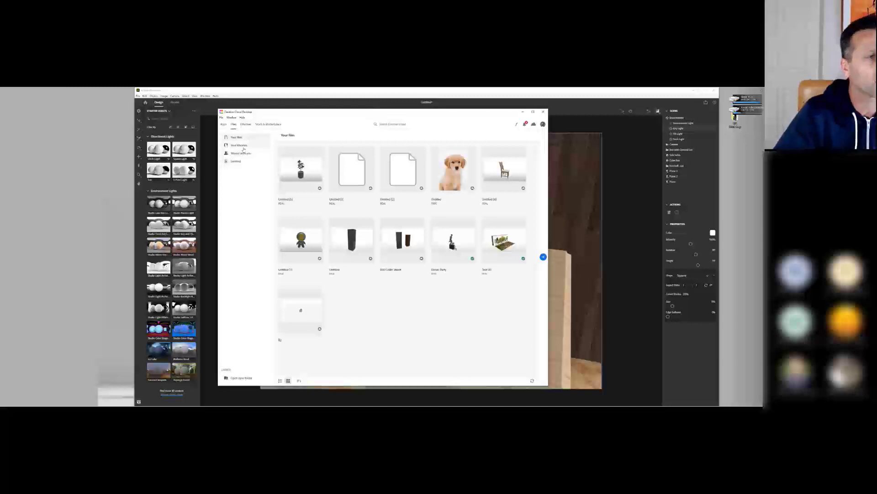
{"action": "left_click", "coordinate": [238, 146]}
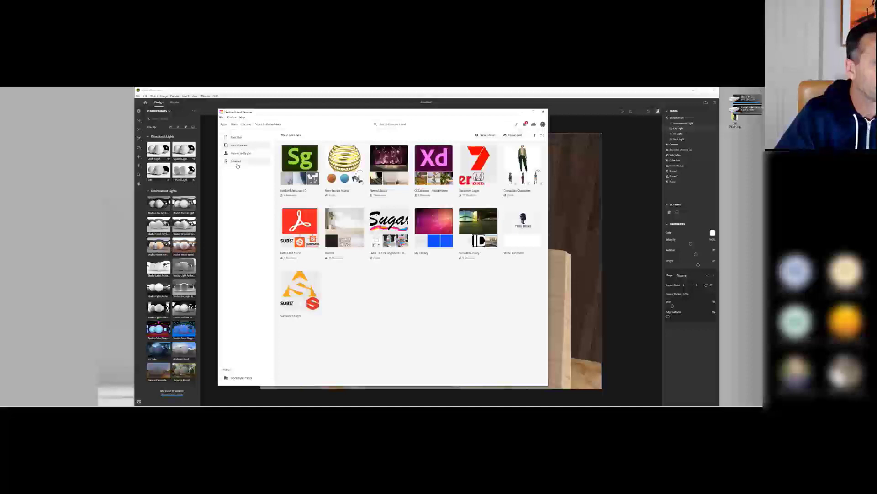
{"action": "left_click", "coordinate": [236, 138]}
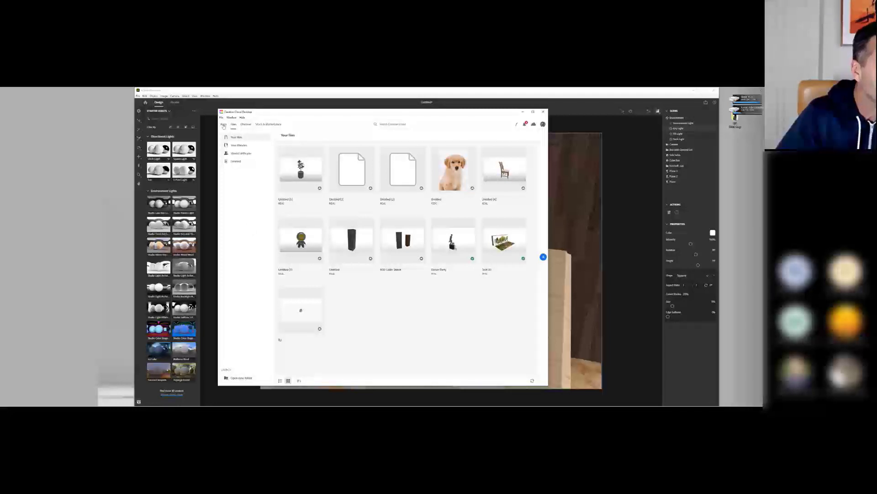
- Review the installed apps, cloud files, libraries and file syncing status in Creative Cloud Desktop
{"action": "left_click", "coordinate": [224, 125]}
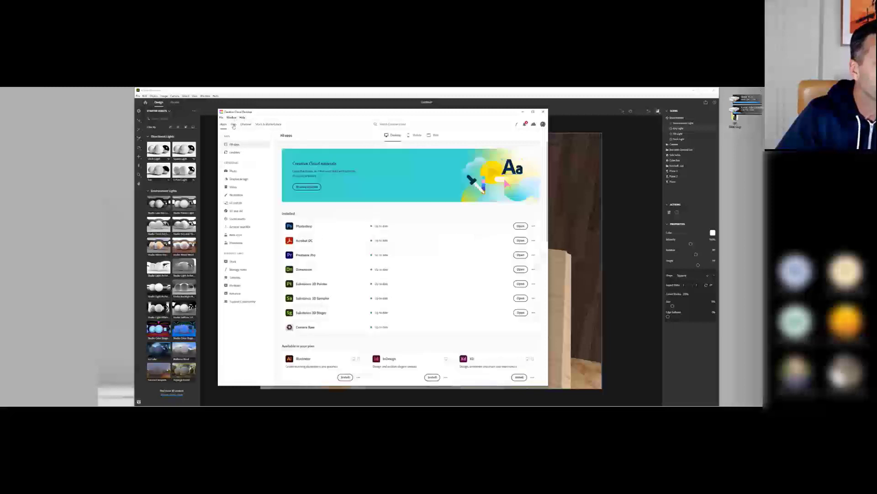
{"action": "left_click", "coordinate": [231, 117]}
{"action": "mouse_move", "coordinate": [243, 117]}
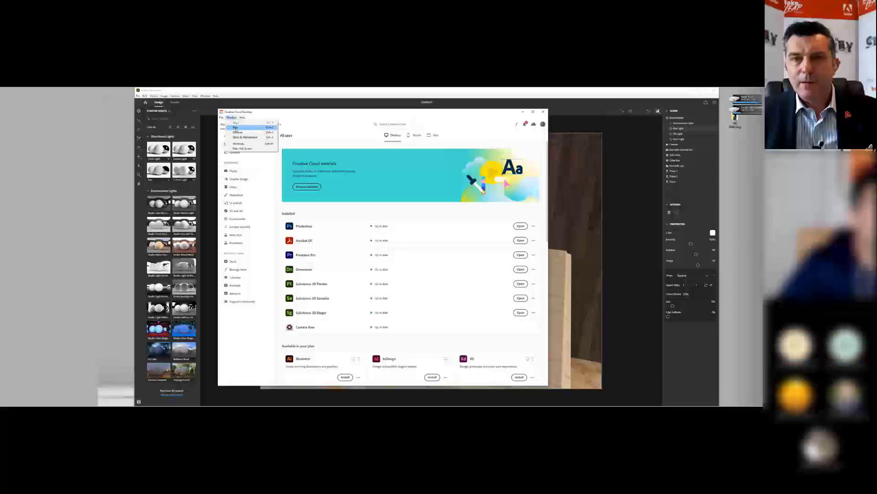
{"action": "left_click", "coordinate": [236, 127]}
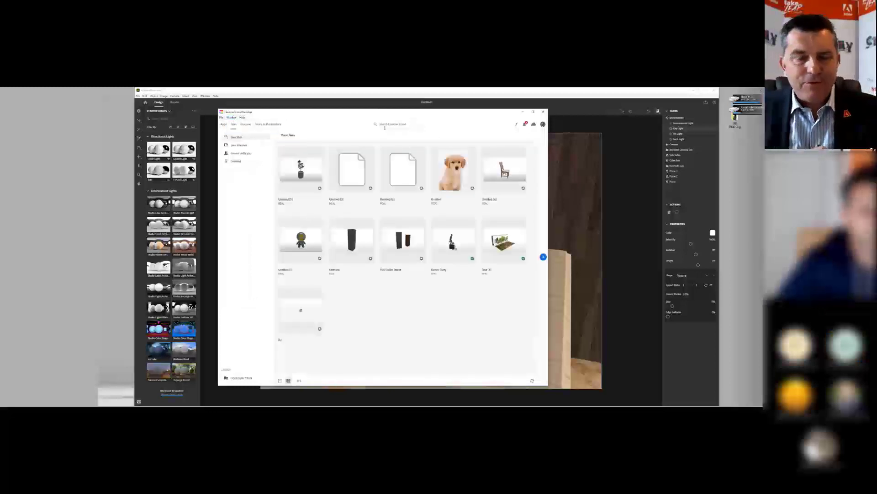
{"action": "left_click", "coordinate": [238, 145]}
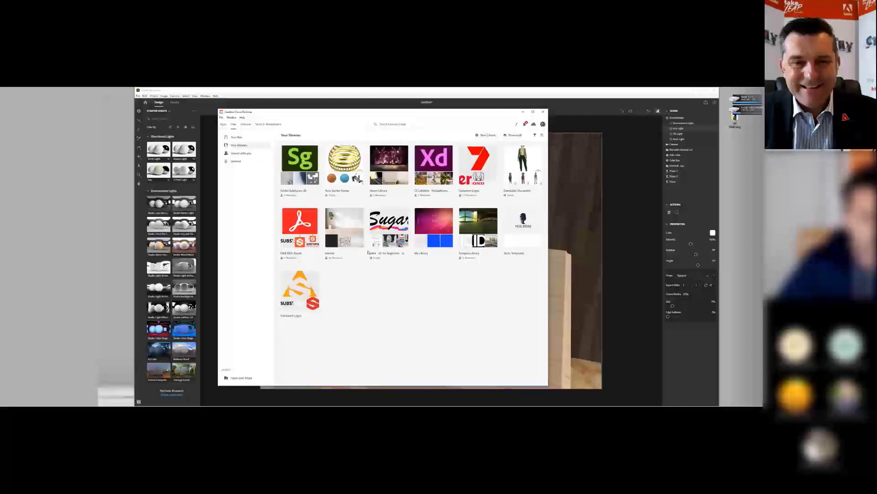
{"action": "left_click", "coordinate": [534, 124]}
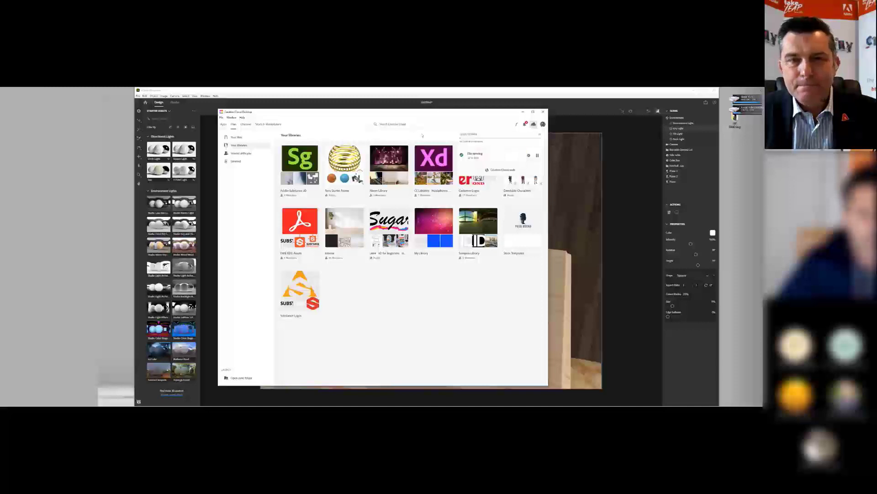
{"action": "left_click", "coordinate": [234, 139]}
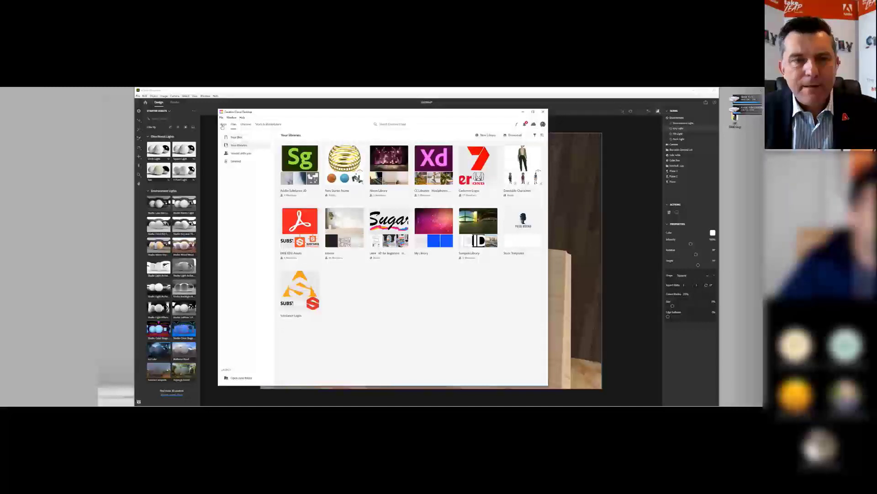
{"action": "left_click", "coordinate": [245, 125]}
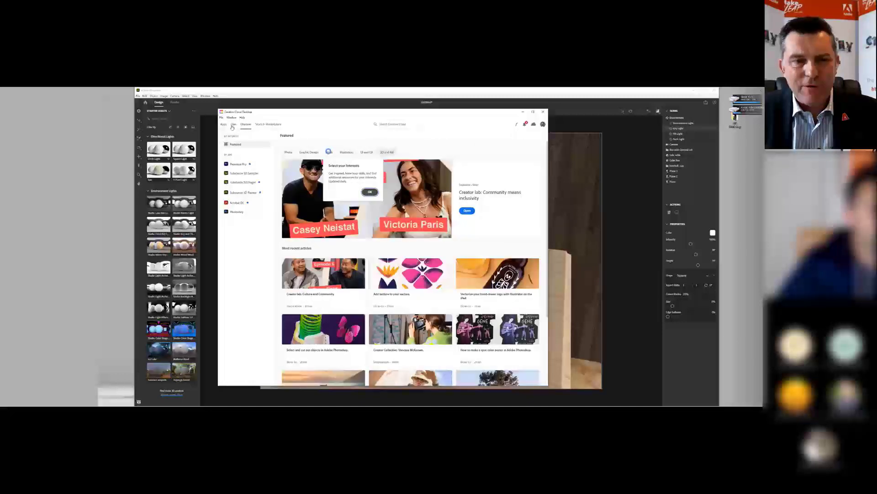
{"action": "left_click", "coordinate": [233, 125]}
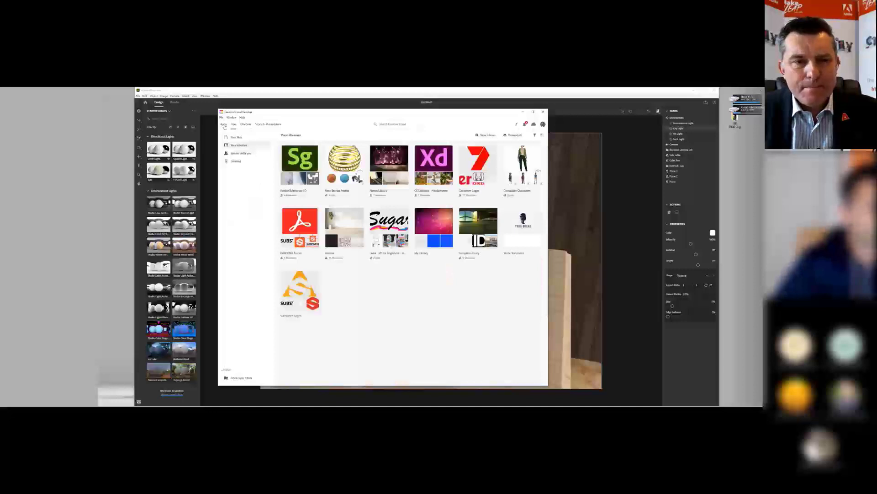
{"action": "left_click", "coordinate": [224, 125]}
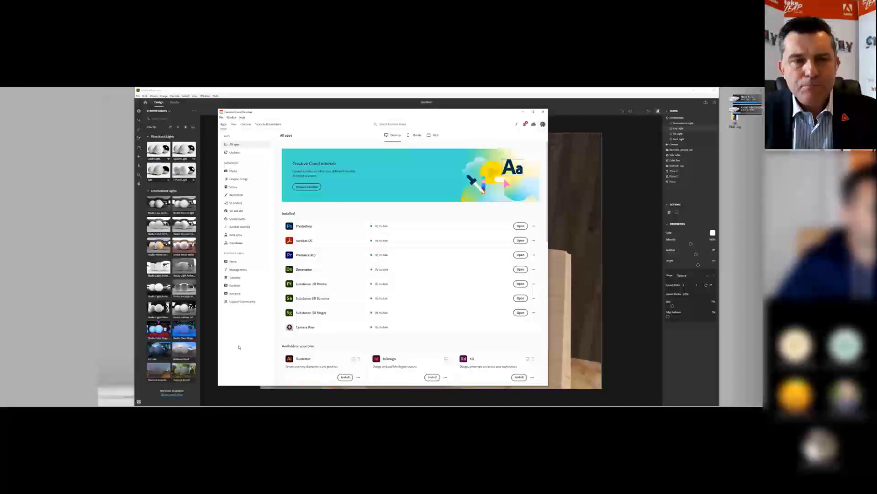
- Switch to Dimension's Publish 3D Scene options, and inspect the published scenes, cloud documents and synced files on the Creative Cloud website
{"action": "left_click", "coordinate": [704, 104]}
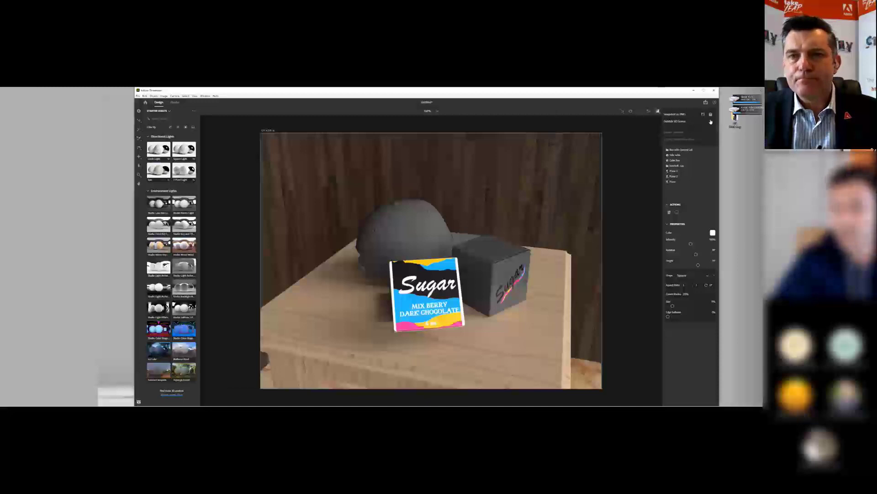
{"action": "left_click", "coordinate": [709, 121]}
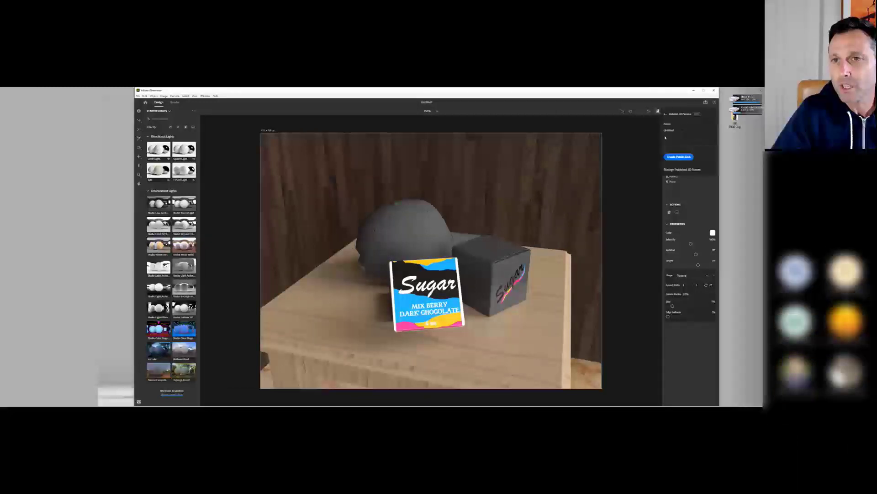
{"action": "left_click", "coordinate": [683, 171]}
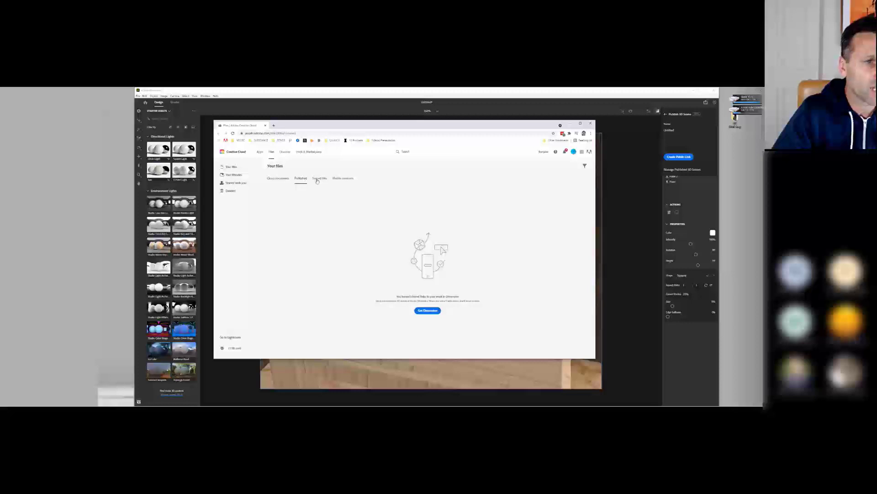
{"action": "left_click", "coordinate": [277, 178]}
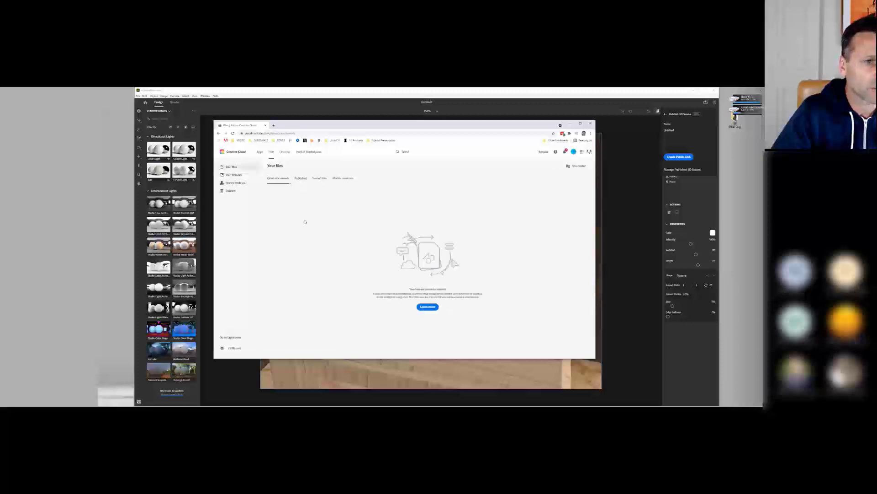
{"action": "left_click", "coordinate": [300, 178]}
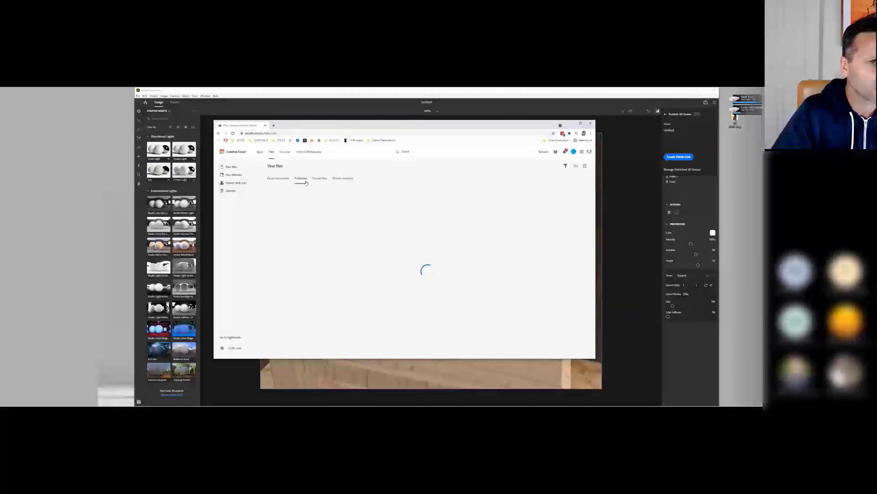
{"action": "left_click", "coordinate": [319, 179]}
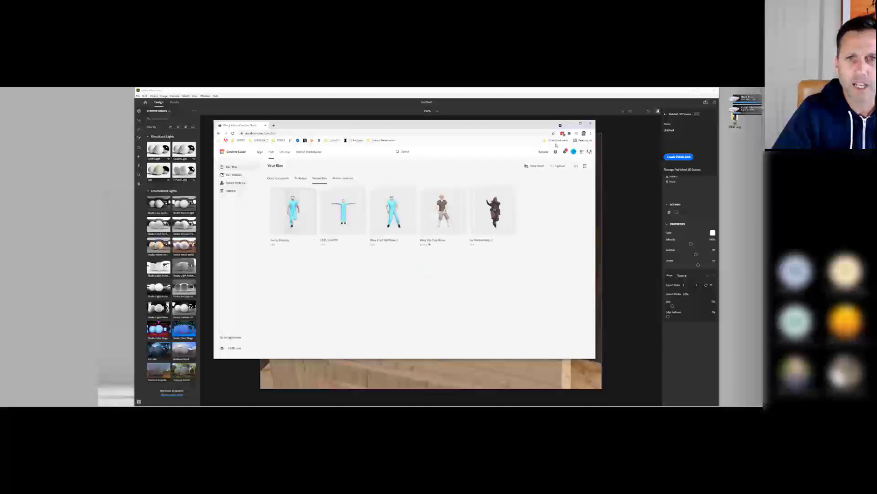
{"action": "left_click", "coordinate": [570, 124]}
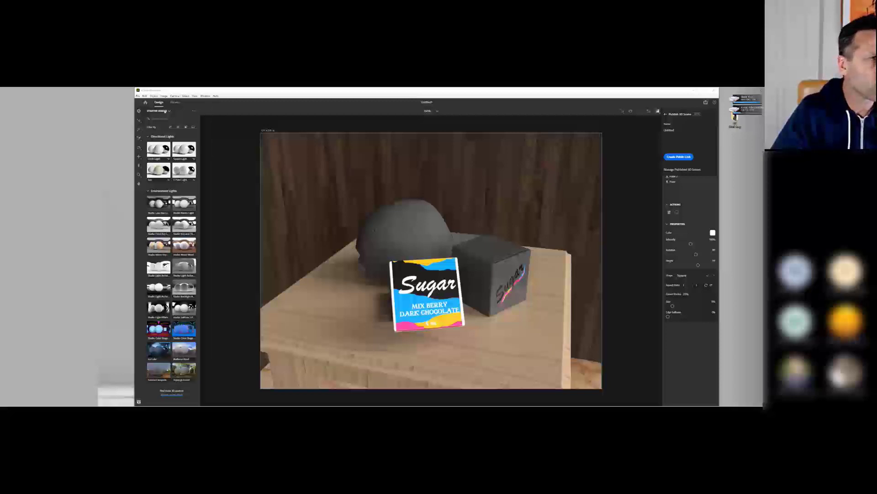
- Review the export choices for the Dimension scene and return to the design workspace
{"action": "left_click", "coordinate": [138, 96]}
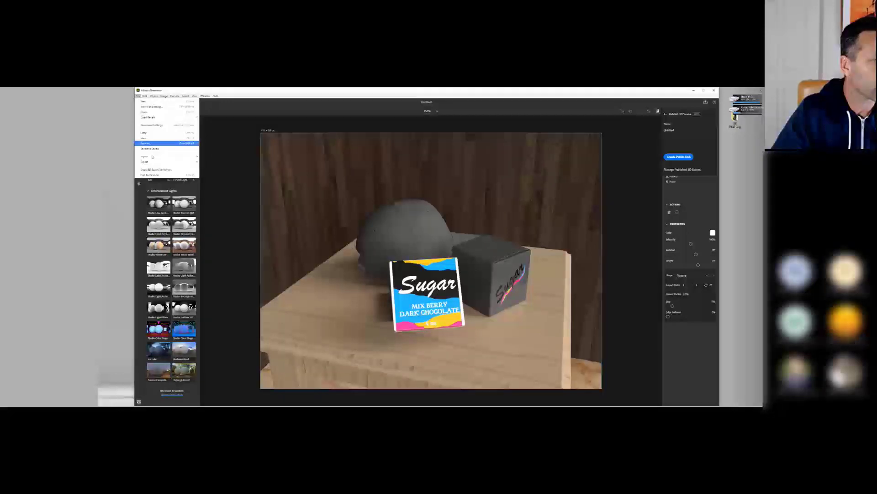
{"action": "mouse_move", "coordinate": [152, 162]}
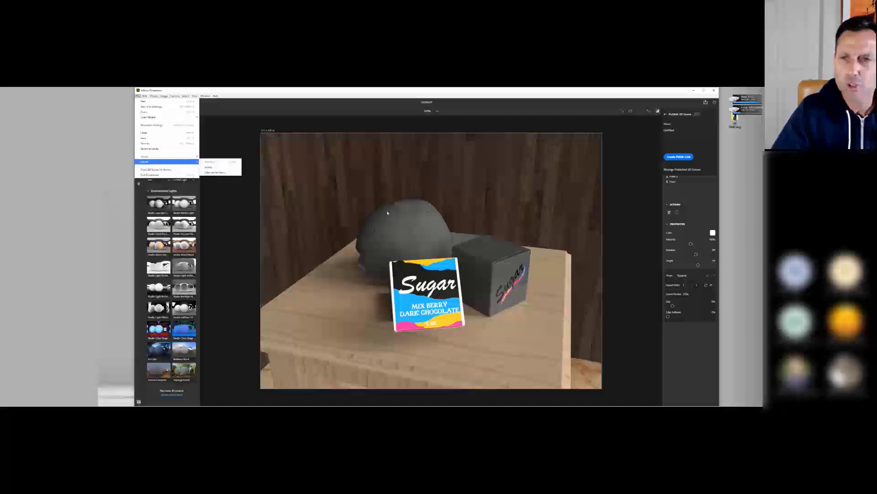
{"action": "left_click", "coordinate": [220, 188]}
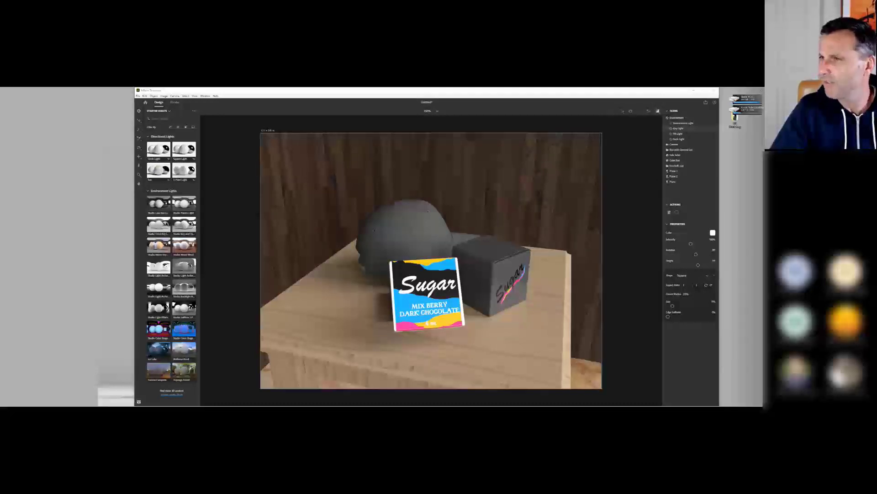
- Switch to the Mixamo website, enlarge its window, and browse the animation and character libraries
{"action": "key", "text": "alt+Tab"}
{"action": "left_click_drag", "start_coordinate": [613, 118], "coordinate": [436, 95]}
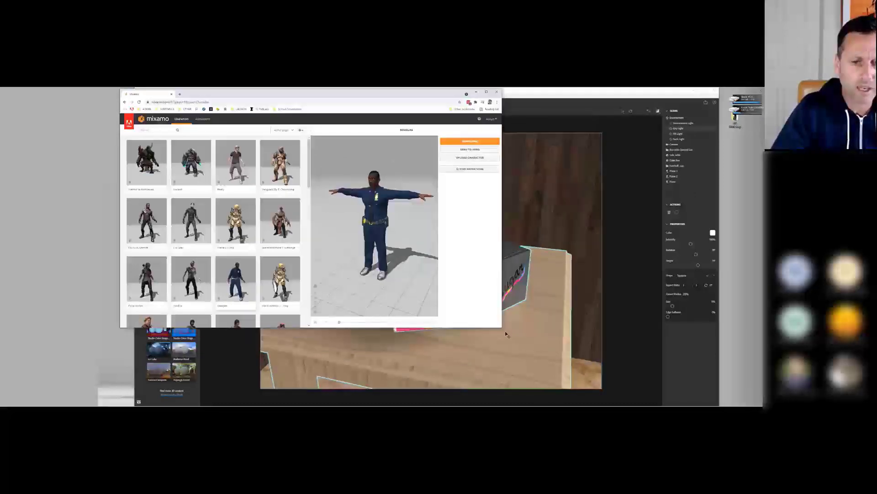
{"action": "left_click_drag", "start_coordinate": [503, 328], "coordinate": [657, 401]}
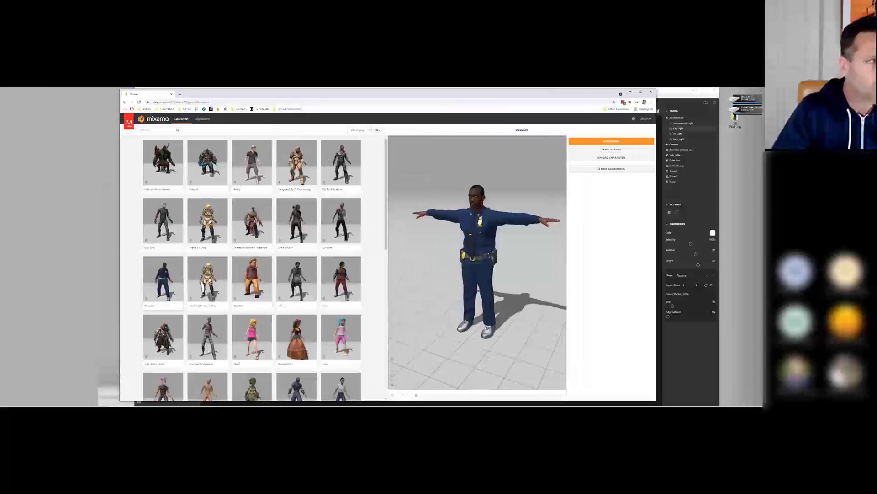
{"action": "left_click", "coordinate": [203, 119]}
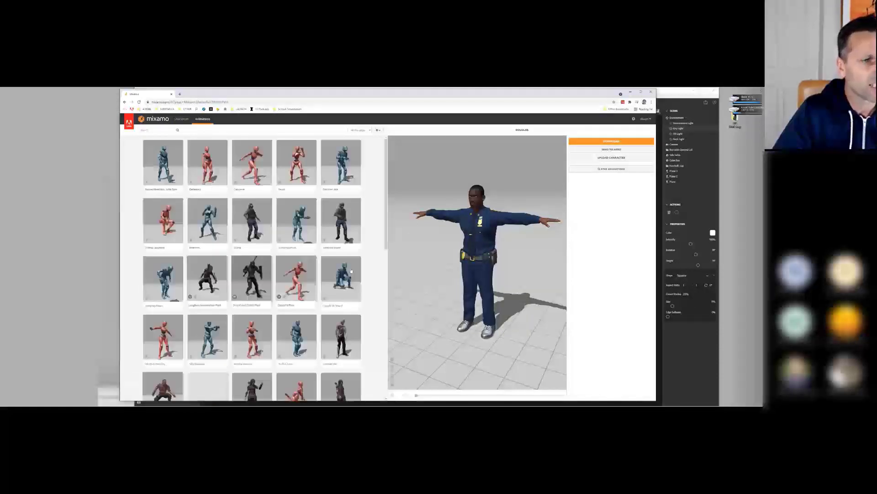
{"action": "left_click", "coordinate": [182, 119]}
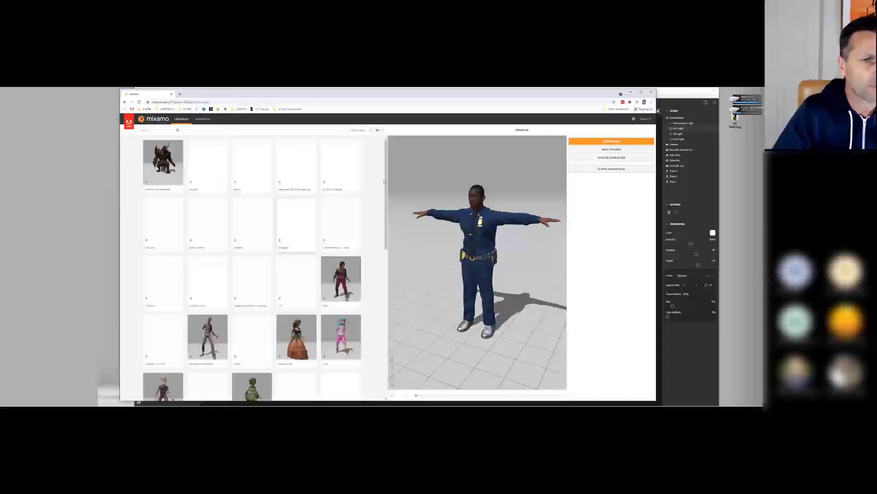
{"action": "scroll", "coordinate": [274, 251], "scroll_direction": "down", "scroll_amount": 5}
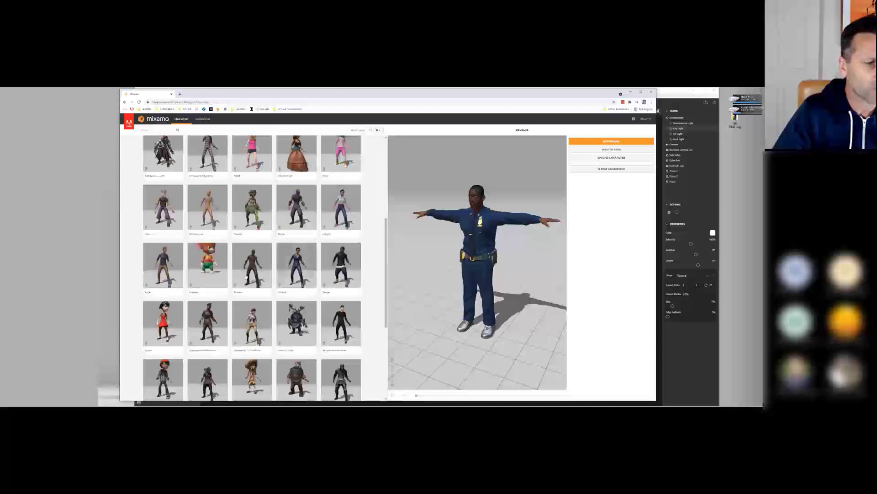
{"action": "scroll", "coordinate": [232, 289], "scroll_direction": "down", "scroll_amount": 3}
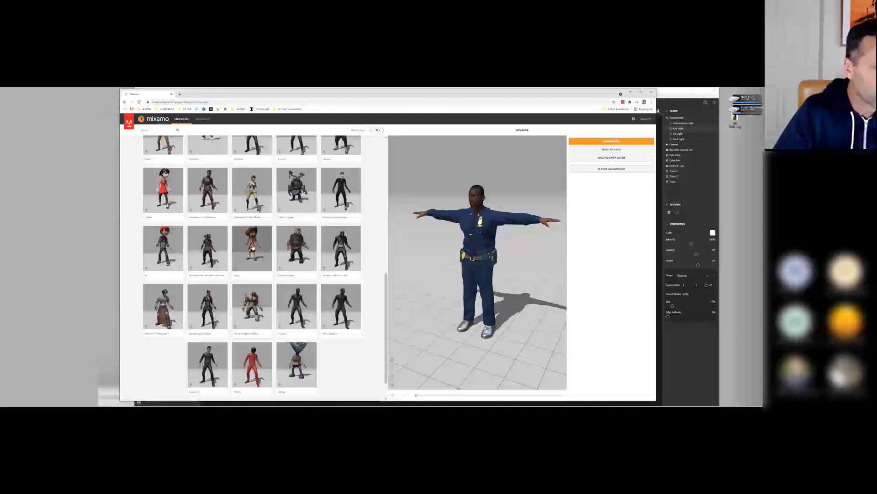
- Replace the current character with the one in the wide-brimmed hat and striped shirt, and view it in a wider window
{"action": "left_click", "coordinate": [252, 247]}
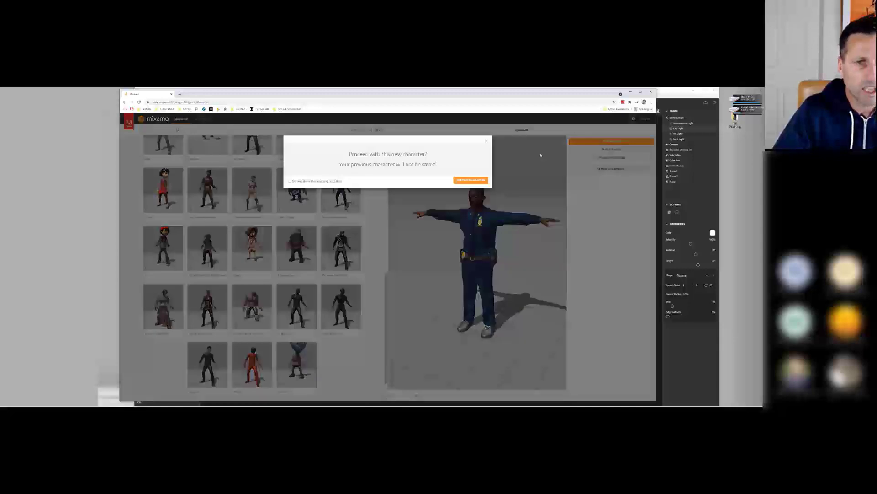
{"action": "left_click", "coordinate": [471, 180]}
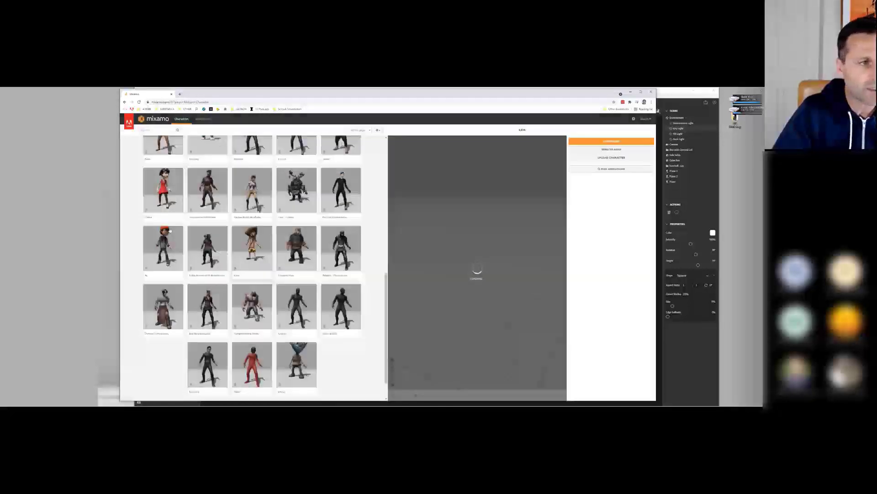
{"action": "left_click_drag", "start_coordinate": [121, 236], "coordinate": [80, 236]}
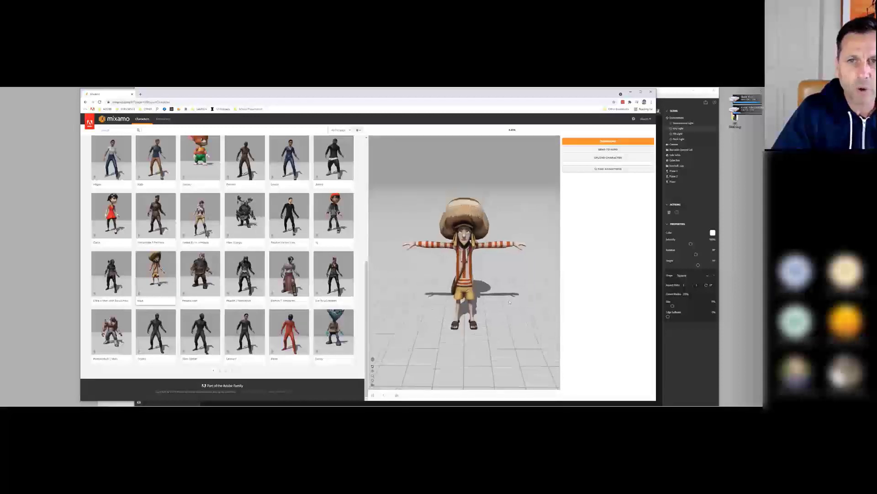
{"action": "left_click_drag", "start_coordinate": [509, 301], "coordinate": [486, 287]}
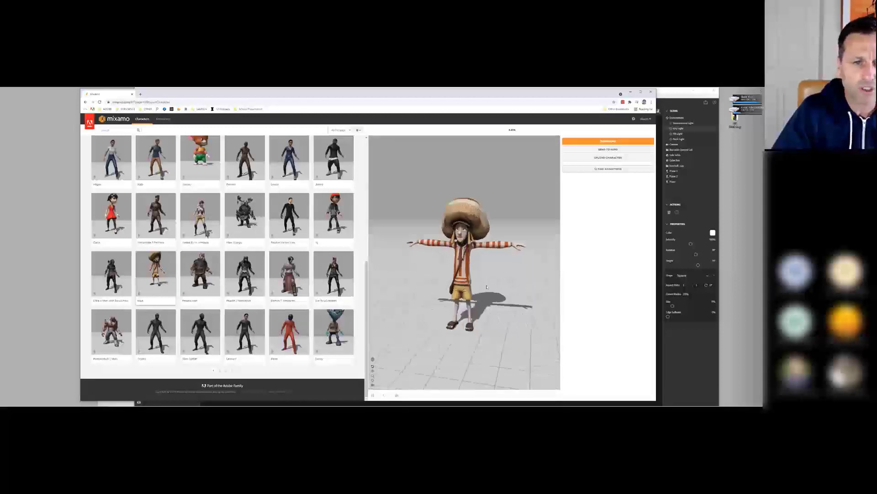
- Try the Running and Hurricane Kick animations on the hat-wearing character, and settle on the Salute animation
{"action": "left_click", "coordinate": [163, 119]}
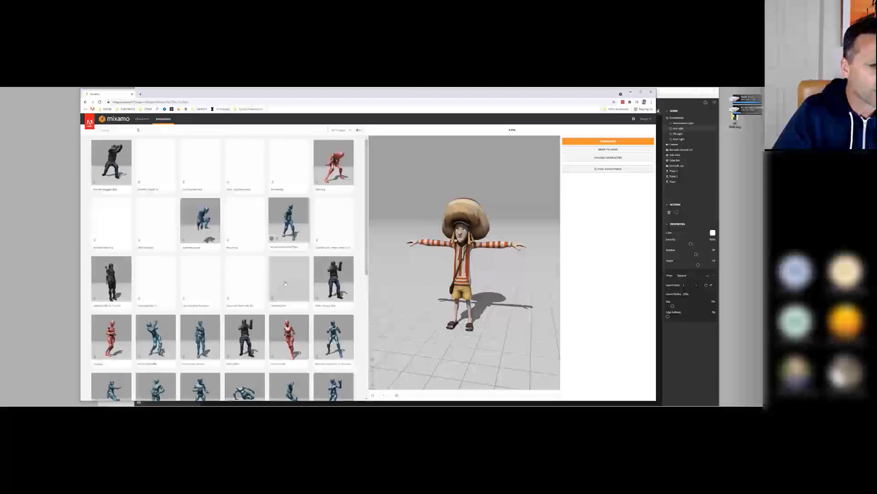
{"action": "scroll", "coordinate": [285, 283], "scroll_direction": "down", "scroll_amount": 2}
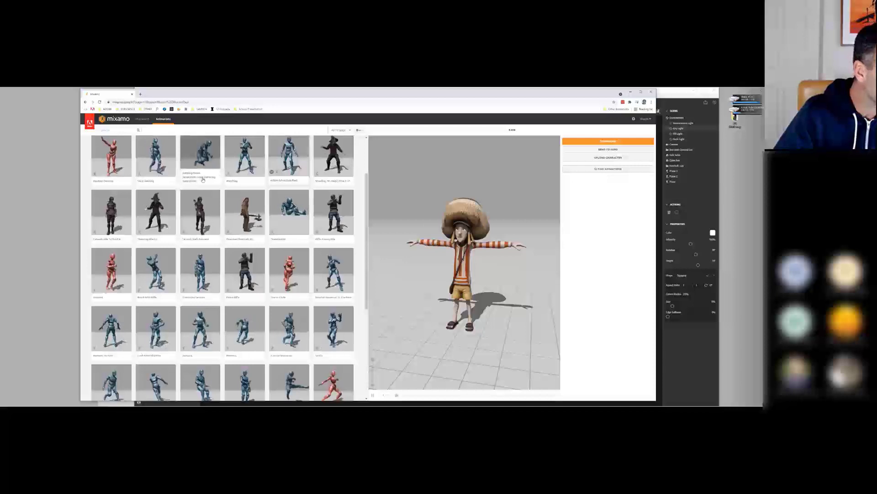
{"action": "left_click", "coordinate": [245, 329]}
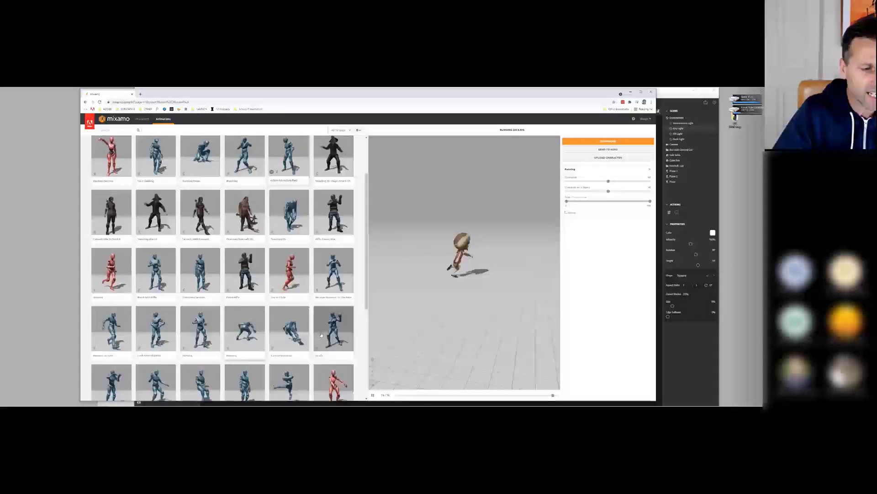
{"action": "left_click", "coordinate": [297, 379]}
{"action": "scroll", "coordinate": [297, 379], "scroll_direction": "down", "scroll_amount": 3}
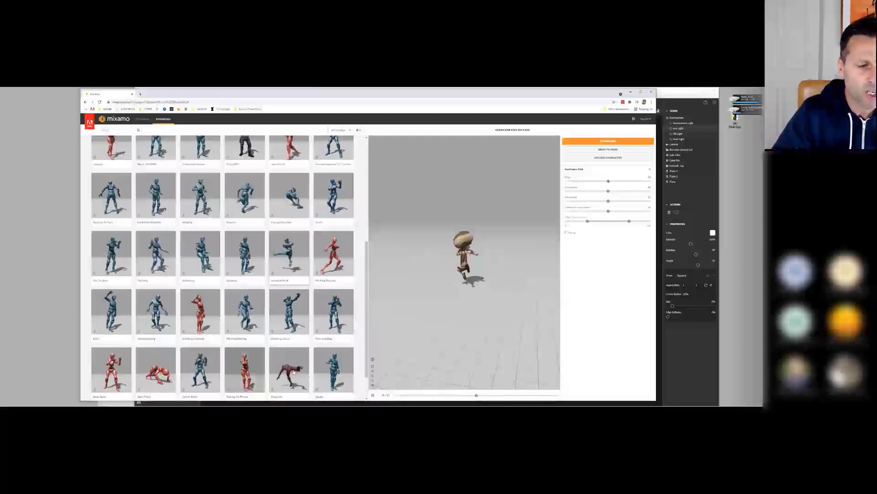
{"action": "left_click", "coordinate": [332, 372]}
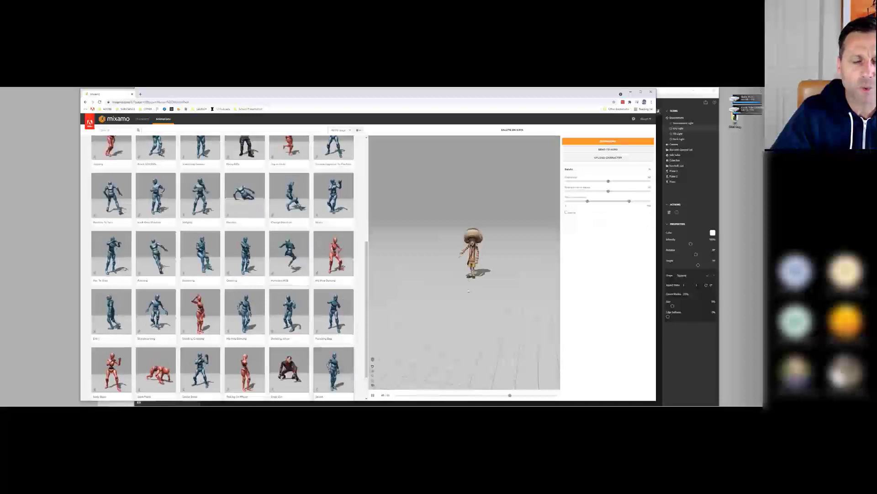
- Inspect the Upload a Character options and the local file chooser, and close them without uploading anything
{"action": "left_click", "coordinate": [608, 157]}
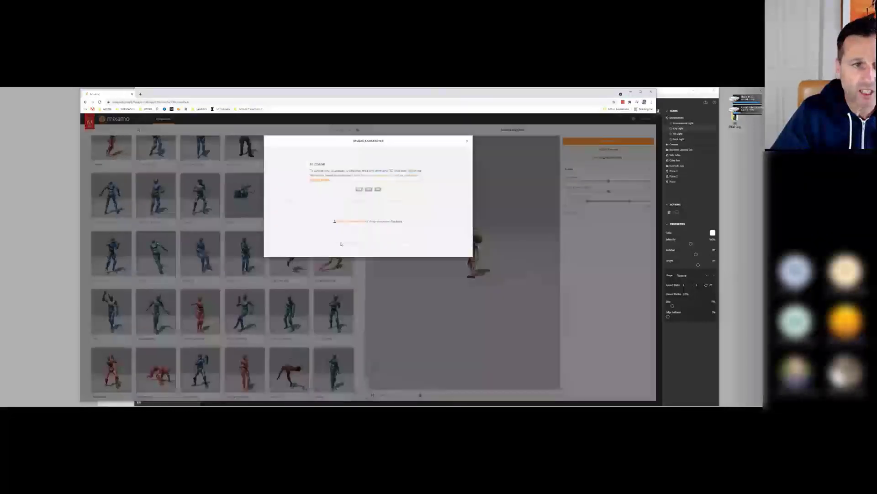
{"action": "left_click", "coordinate": [362, 222]}
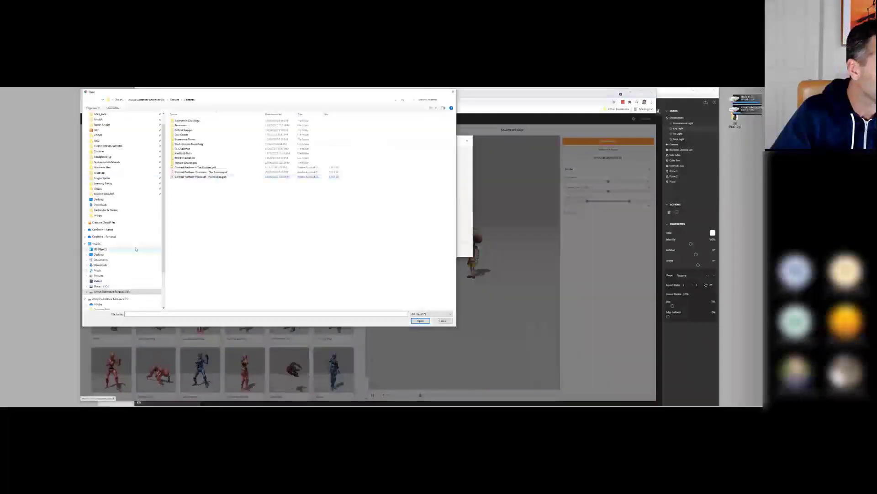
{"action": "left_click", "coordinate": [442, 320]}
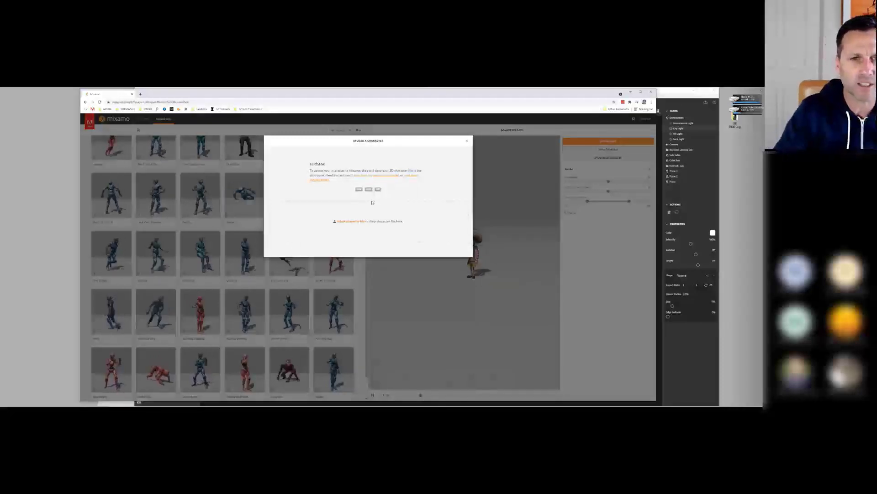
{"action": "left_click", "coordinate": [467, 141]}
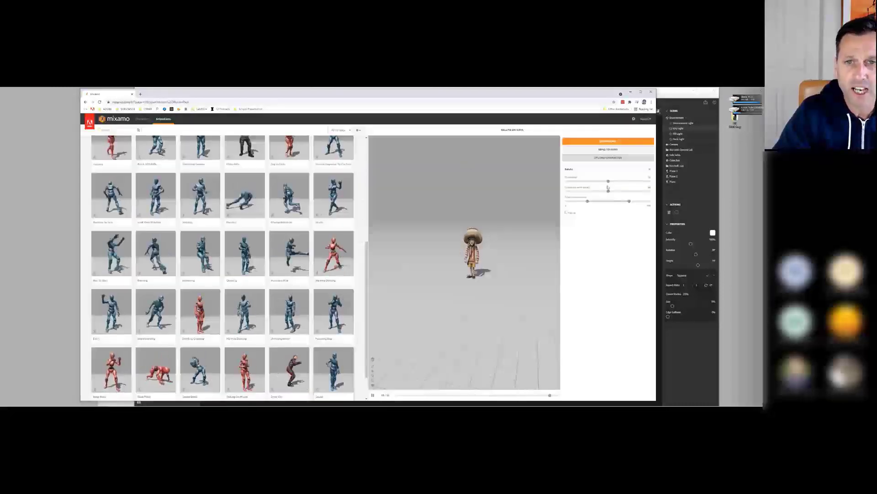
- Slightly increase the Salute animation's Character Arm-Space and look through the remaining animations
{"action": "left_click_drag", "start_coordinate": [609, 191], "coordinate": [617, 193]}
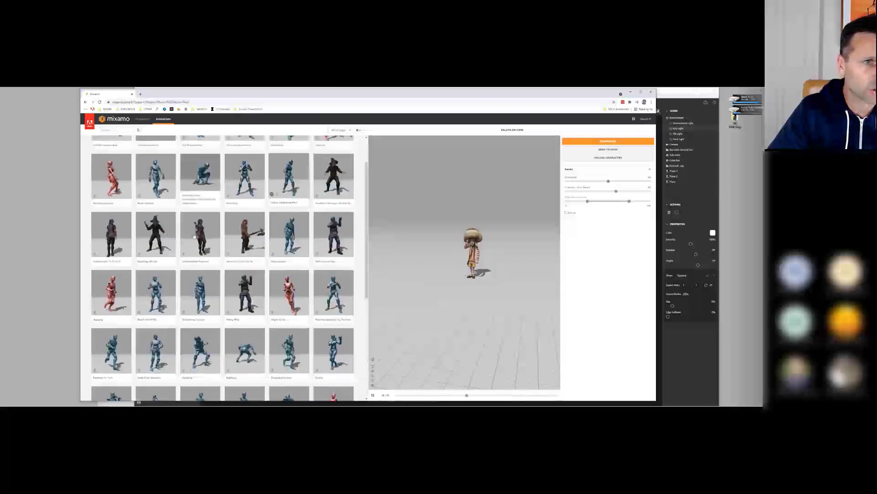
{"action": "scroll", "coordinate": [194, 234], "scroll_direction": "down", "scroll_amount": 2}
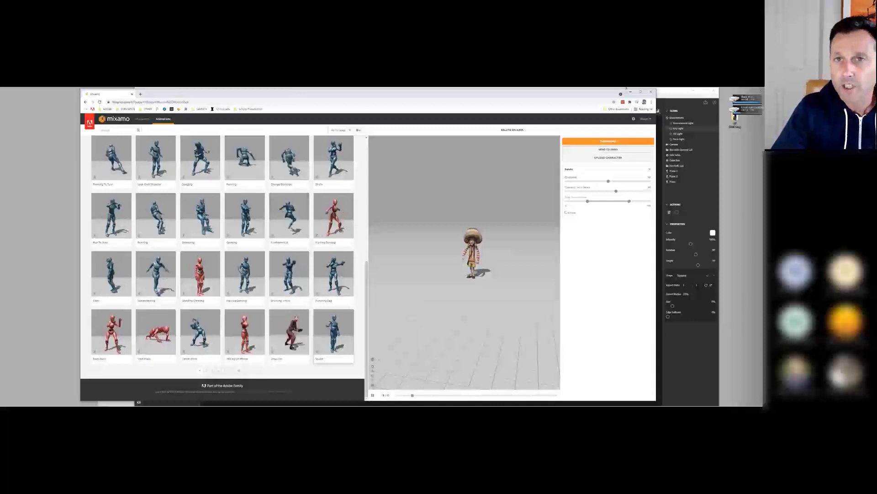
- Minimize the Mixamo and Dimension windows and maximize the AirPlay receiver window to present the mirrored iPad
{"action": "left_click", "coordinate": [630, 92]}
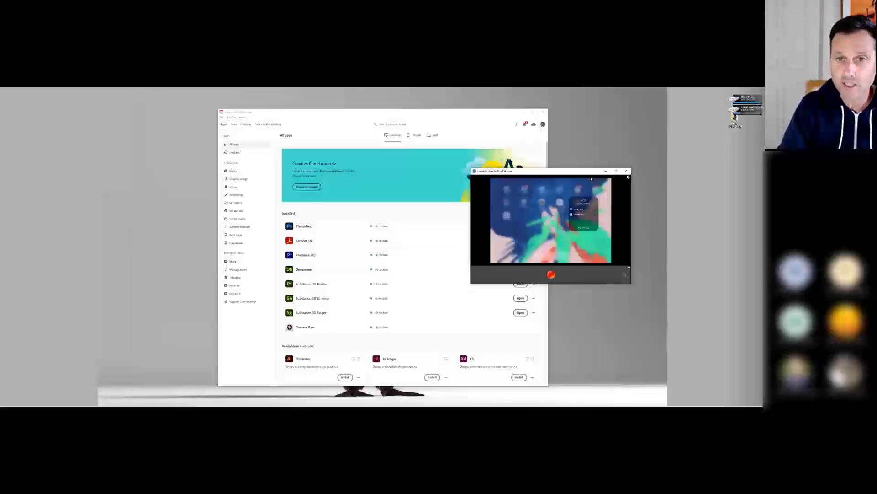
{"action": "left_click", "coordinate": [693, 91]}
{"action": "left_click", "coordinate": [616, 171]}
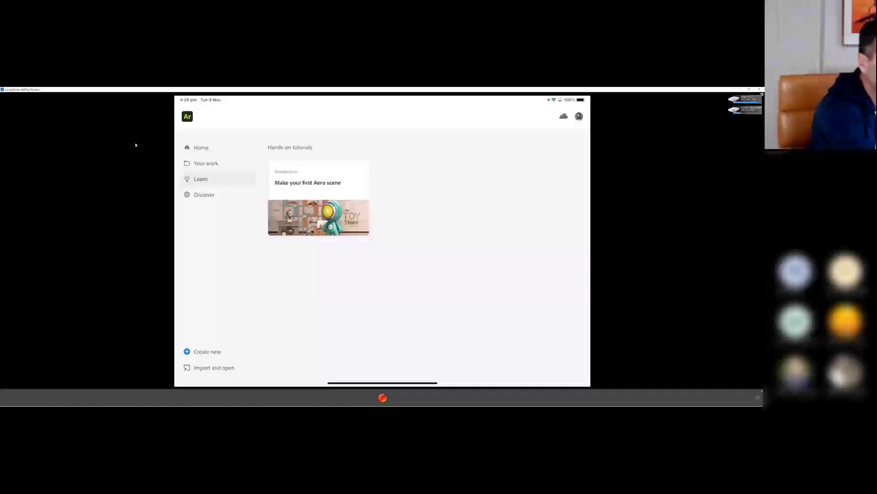
- Minimize the AirPlay receiver and Creative Cloud Desktop windows to clear the desktop
{"action": "left_click", "coordinate": [739, 90]}
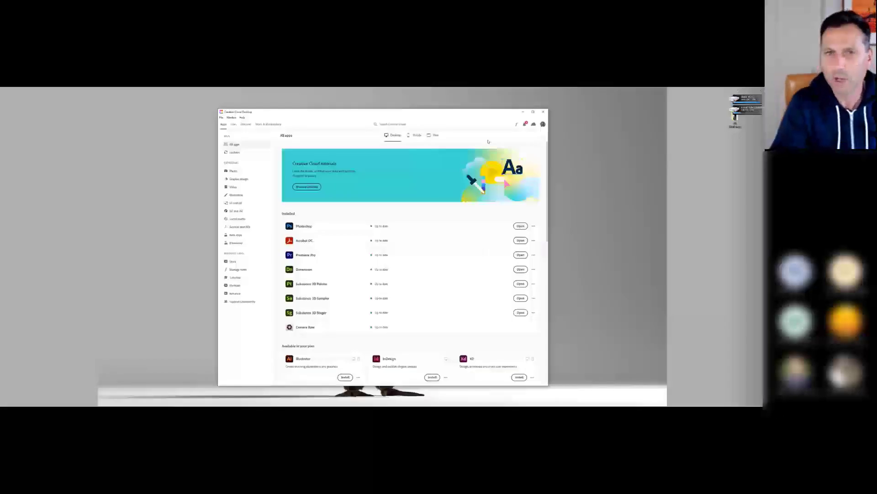
{"action": "left_click_drag", "start_coordinate": [497, 116], "coordinate": [507, 118]}
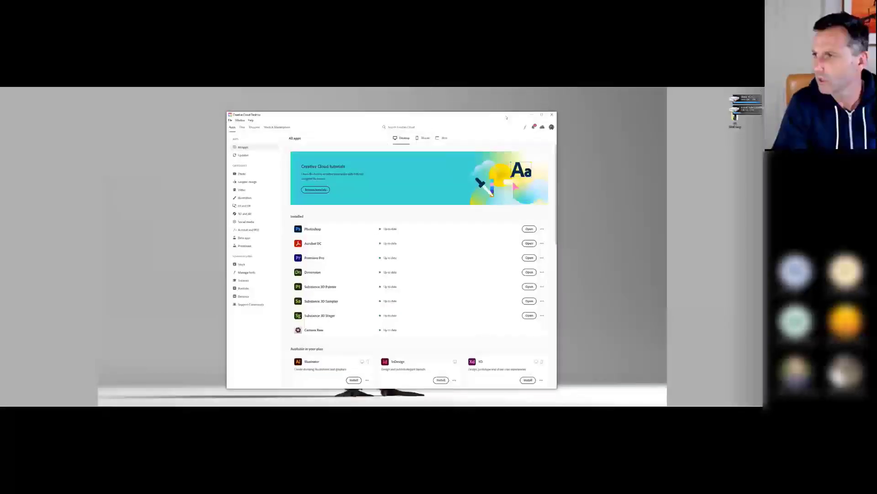
{"action": "left_click", "coordinate": [531, 114]}
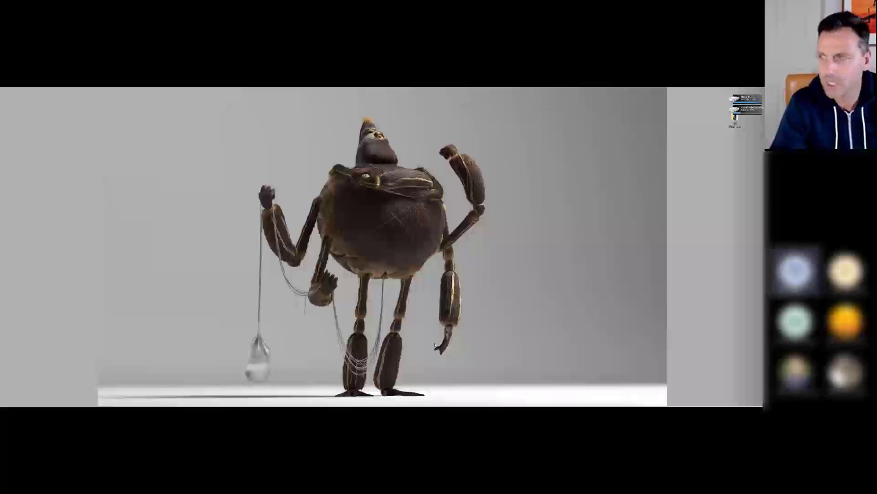